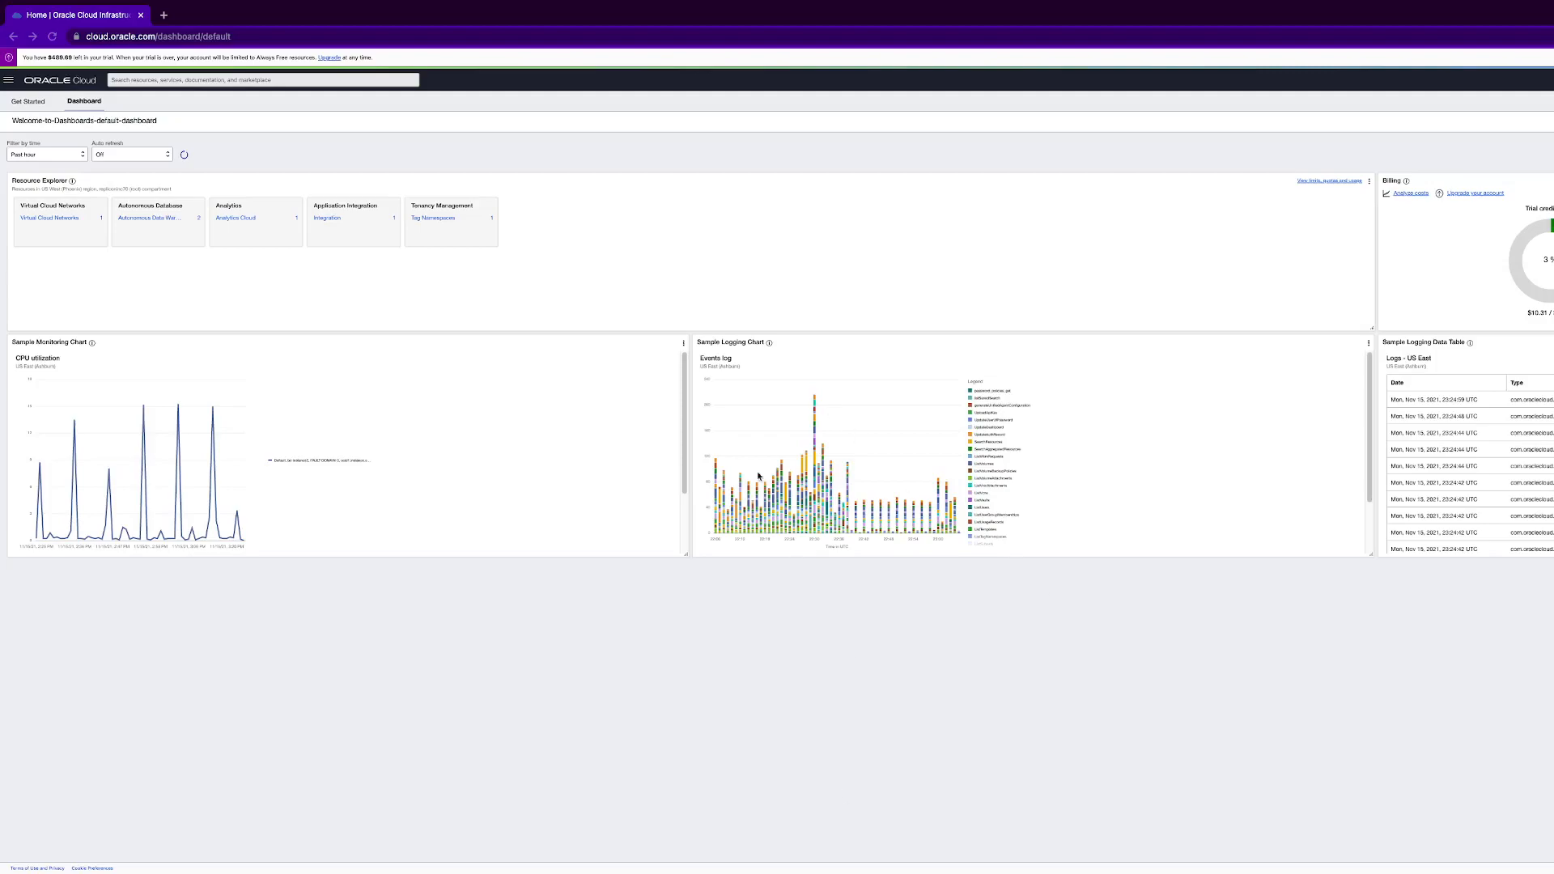
Step: Open the details of the ADW_OAC database from the dashboard's Autonomous Data Warehouse resources
left_click(163, 218)
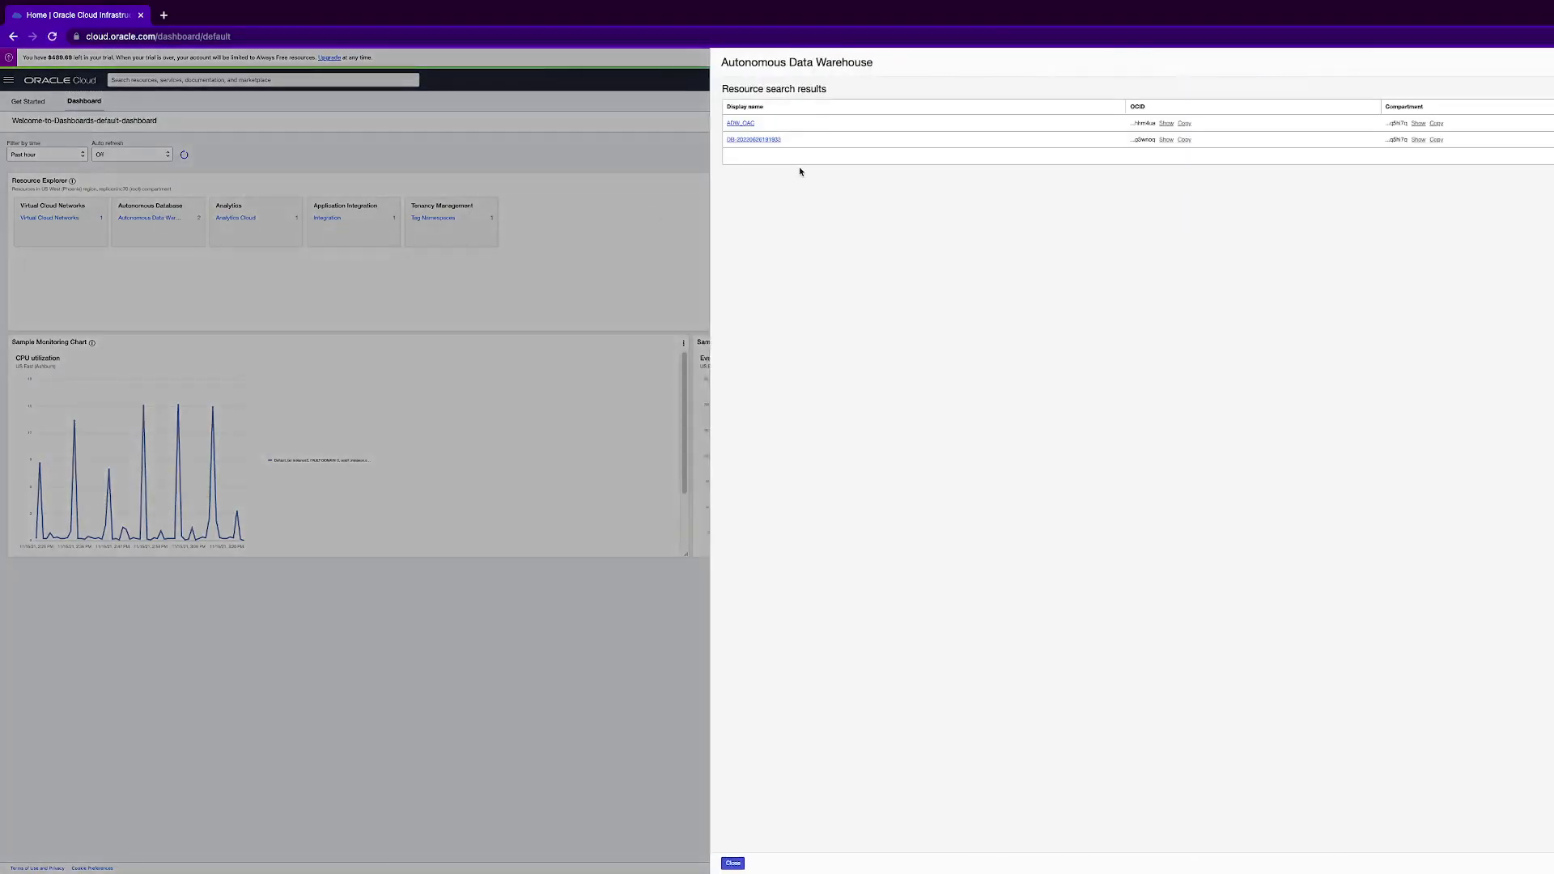
left_click(750, 123)
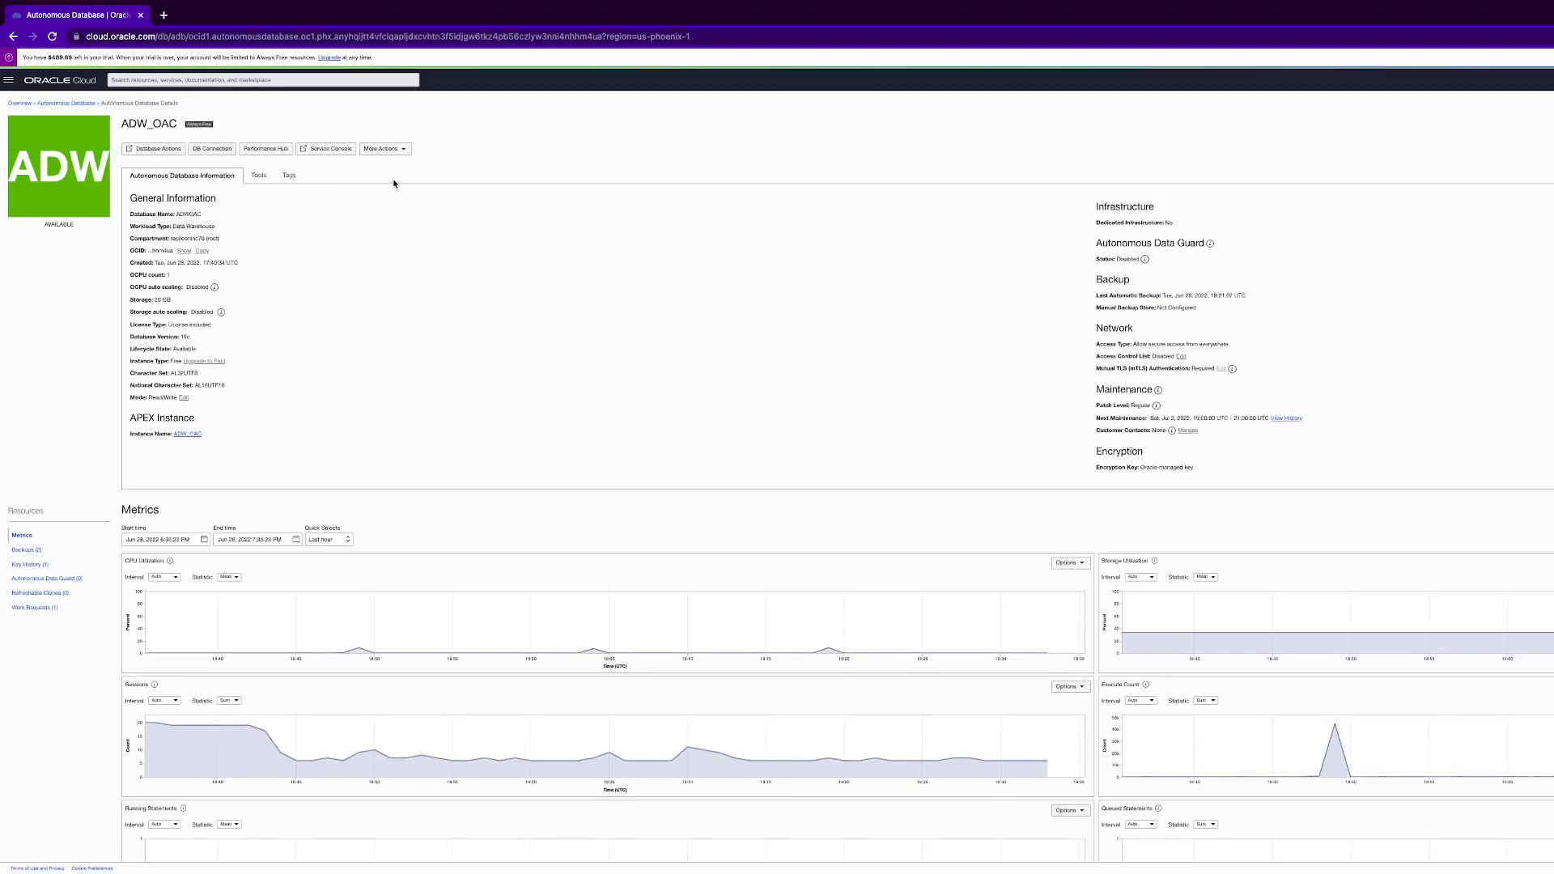
left_click(212, 149)
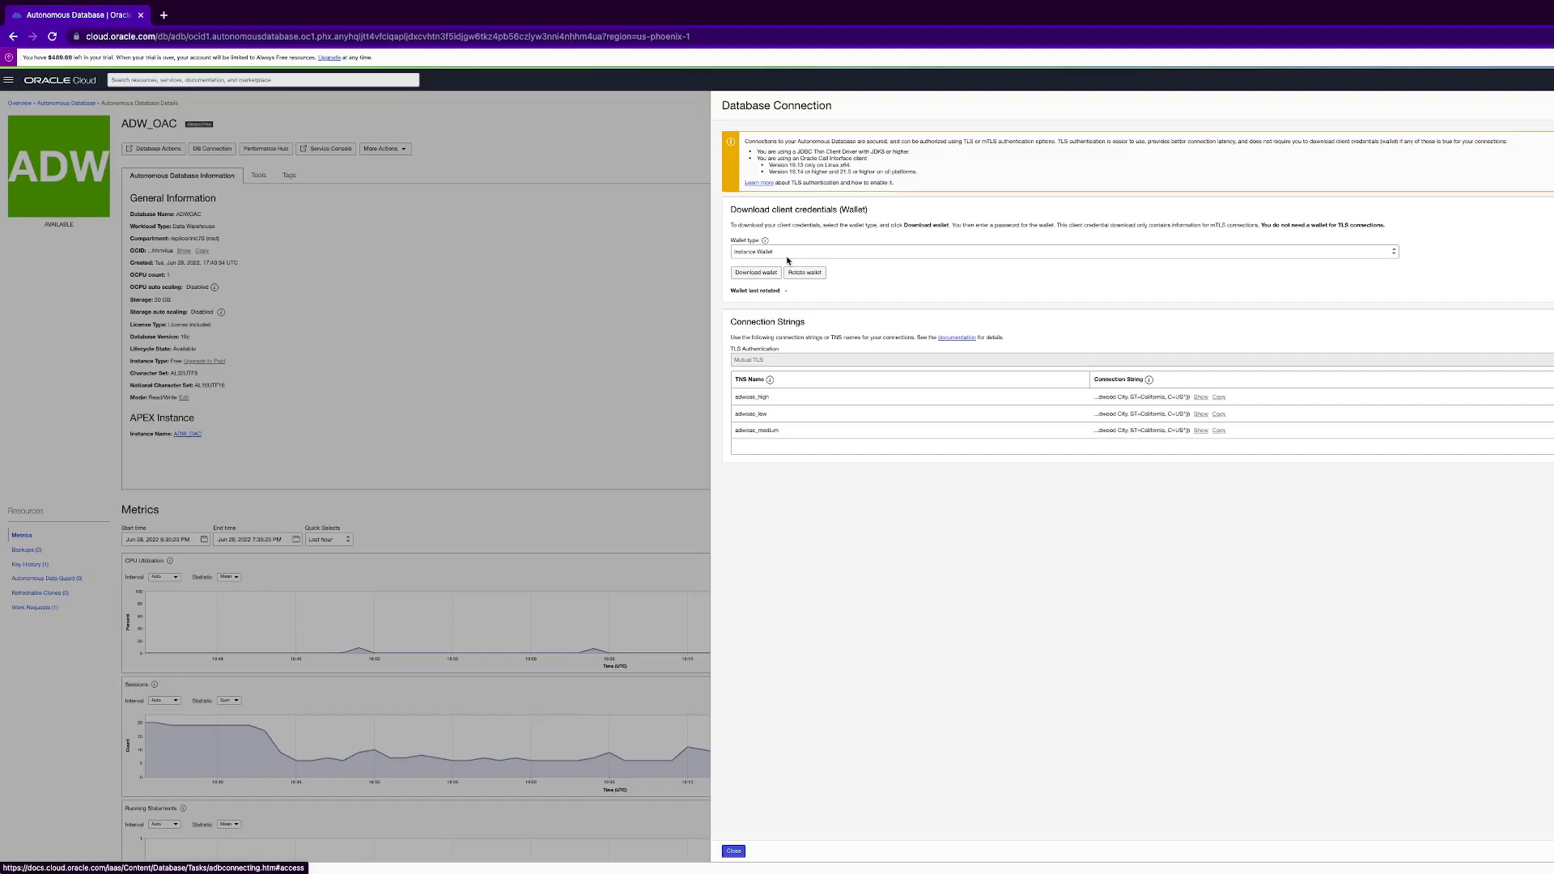
left_click(911, 253)
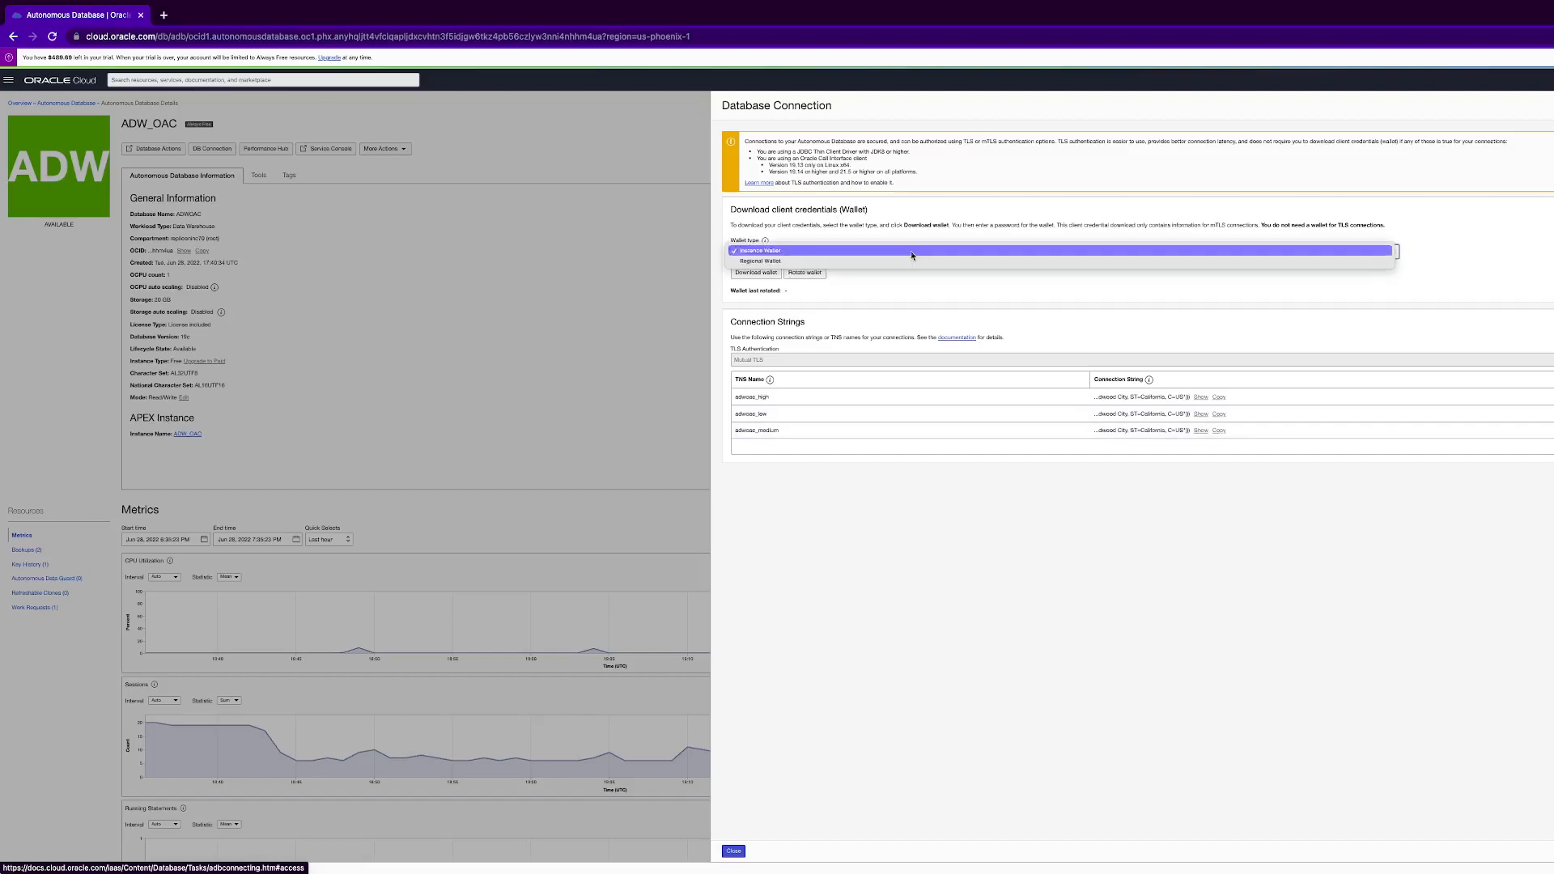
left_click(912, 253)
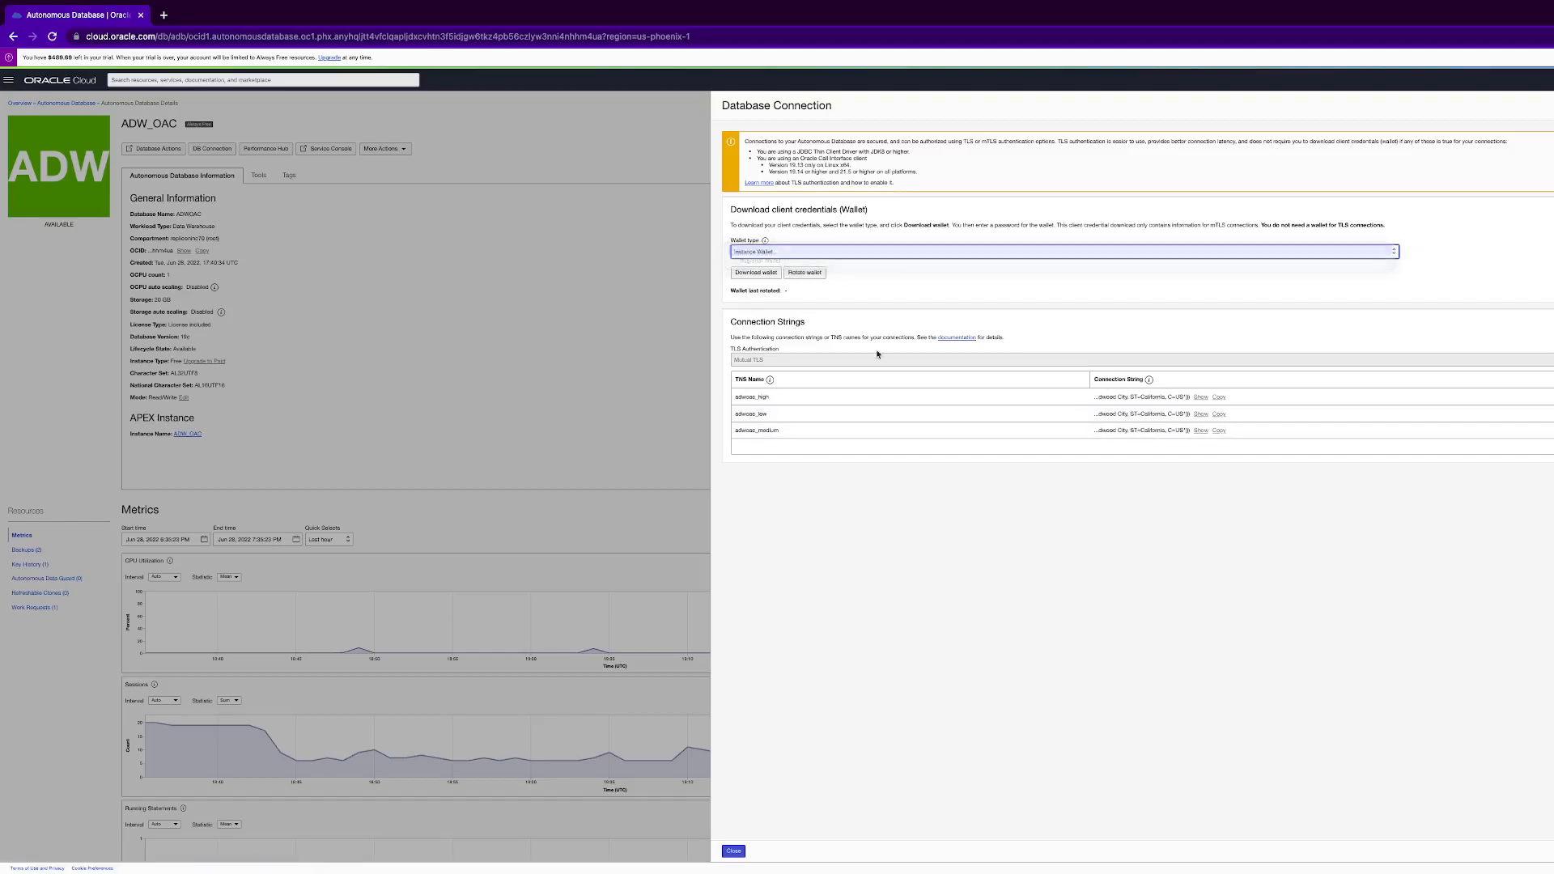
left_click(734, 850)
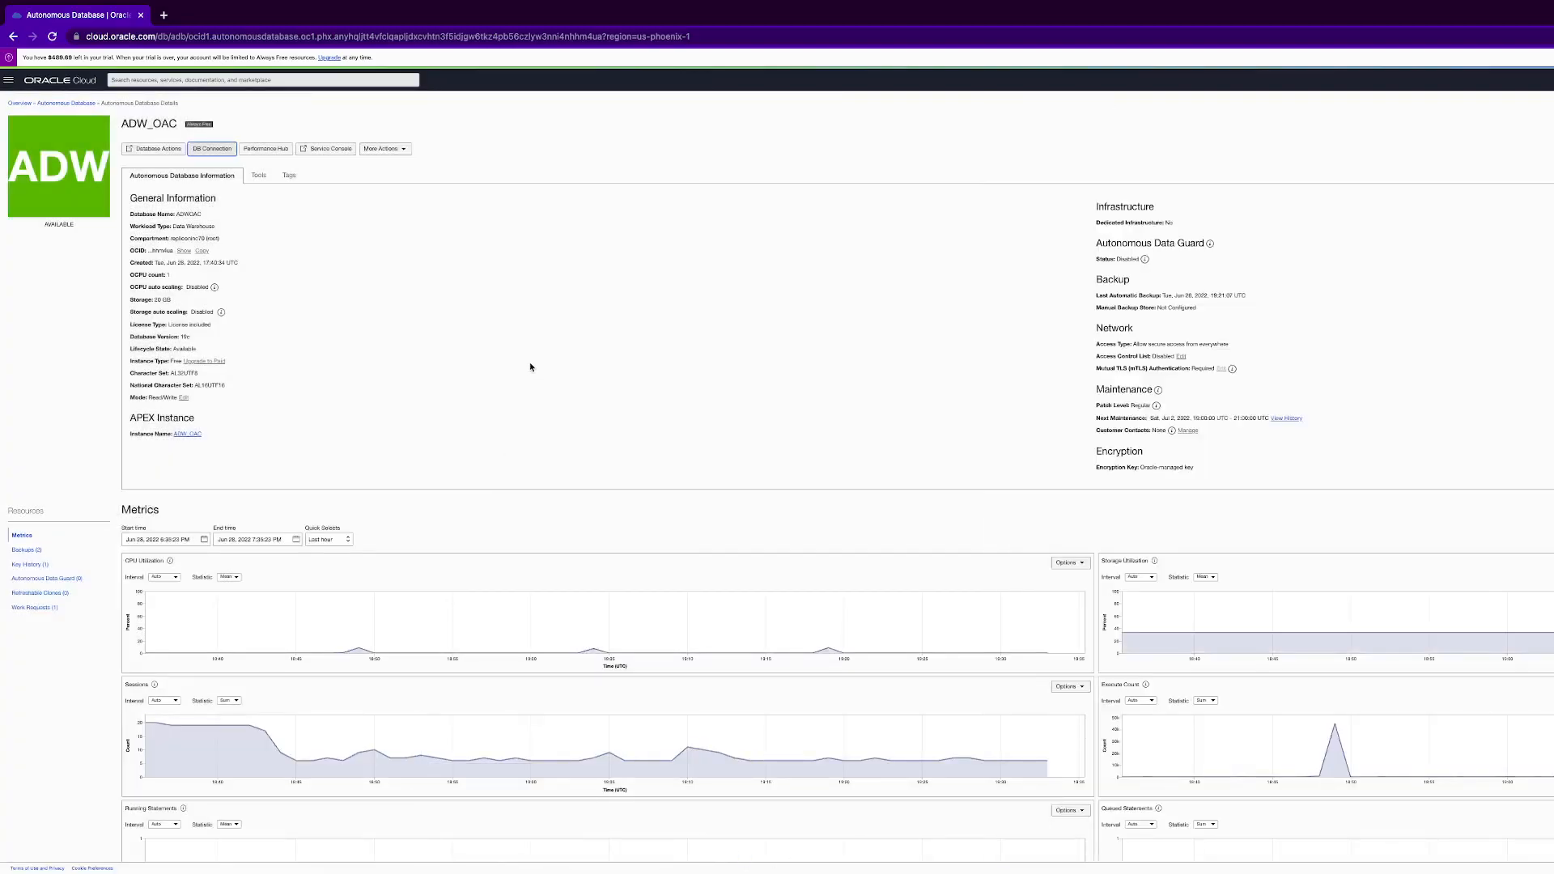
Step: Download the instance wallet from ADW_OAC's database connection details, entering and confirming the wallet password
left_click(213, 152)
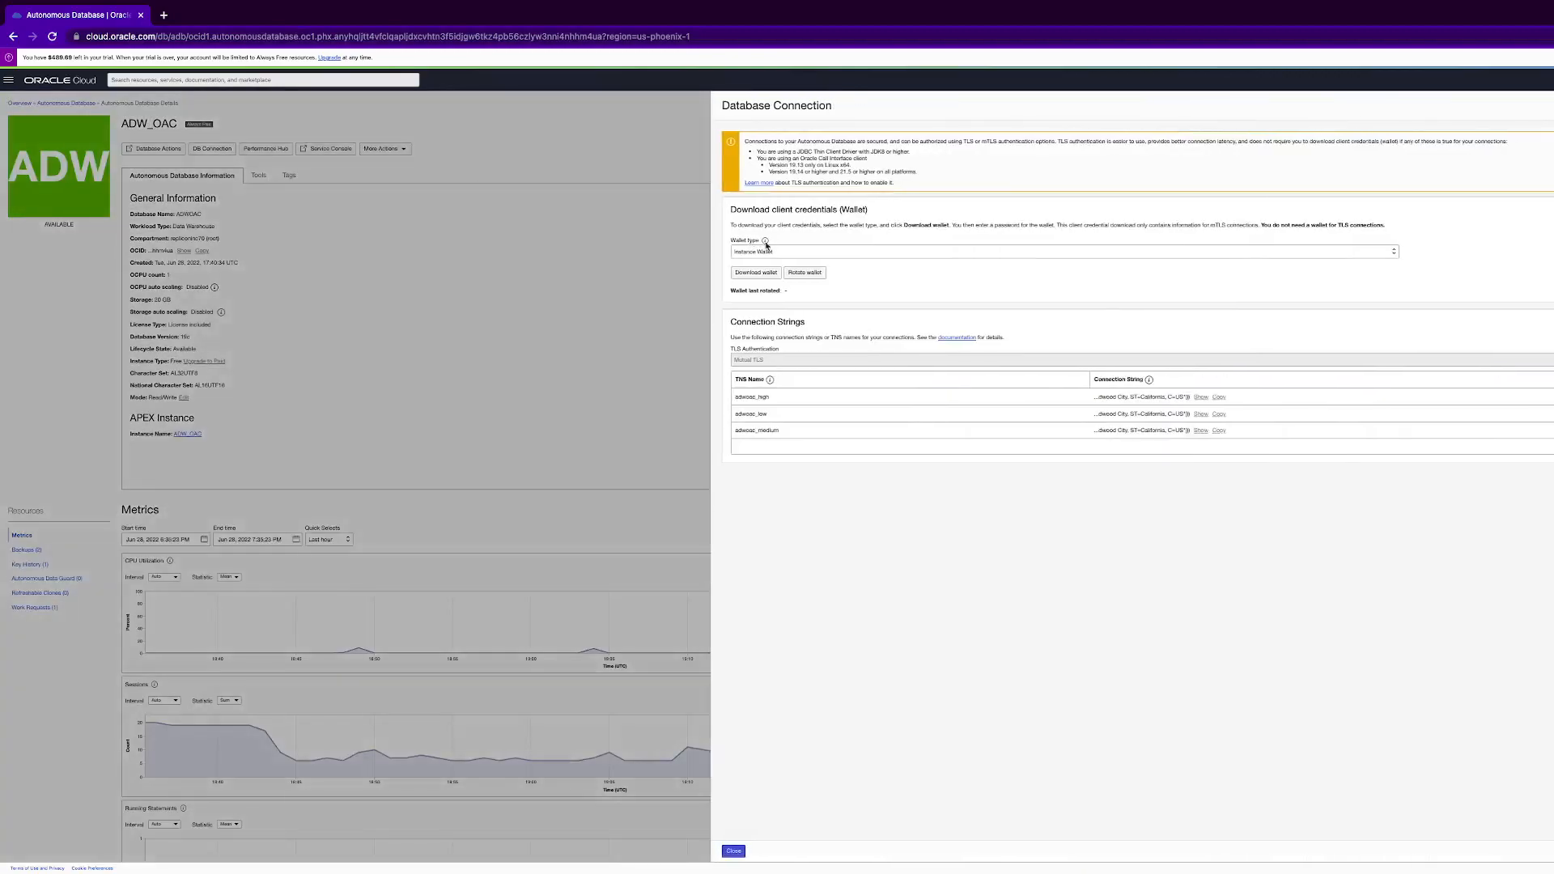
left_click(769, 276)
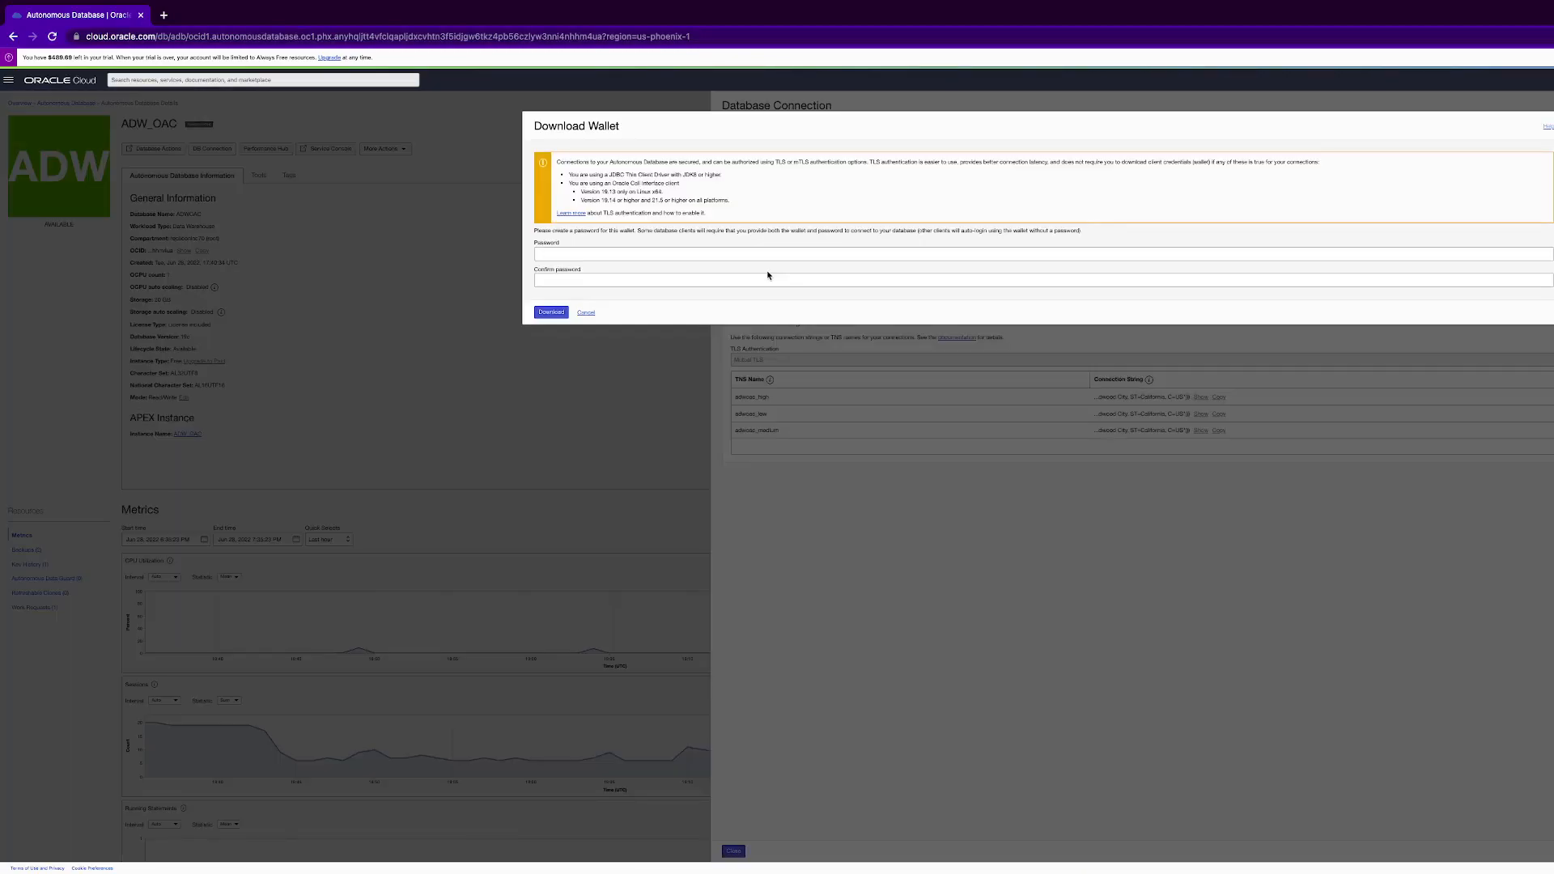
left_click(762, 257)
type("•••••••••")
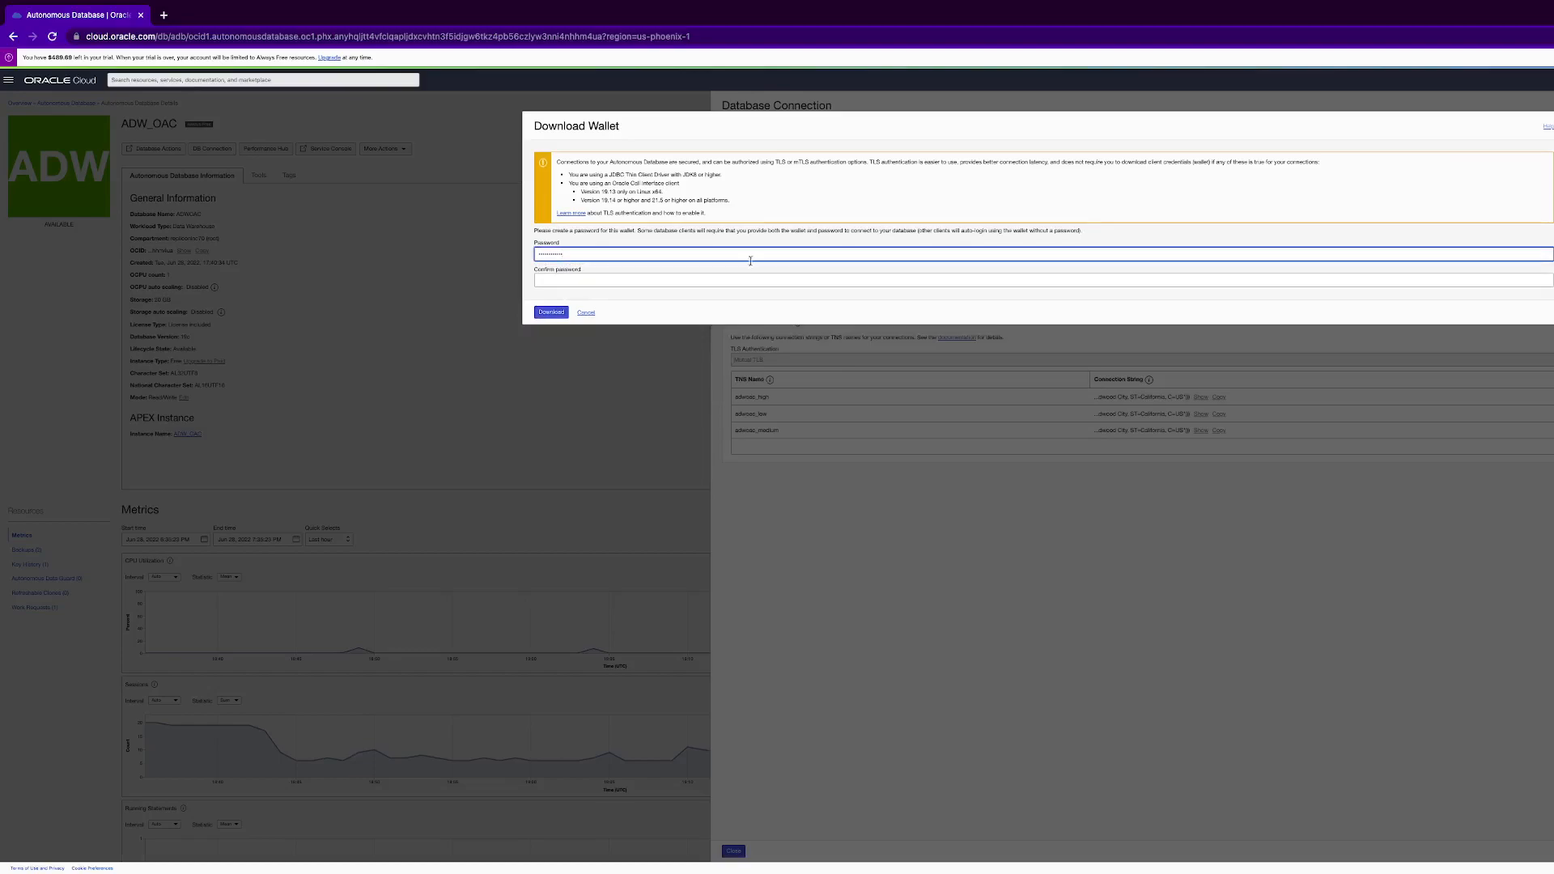
left_click(745, 275)
type("•")
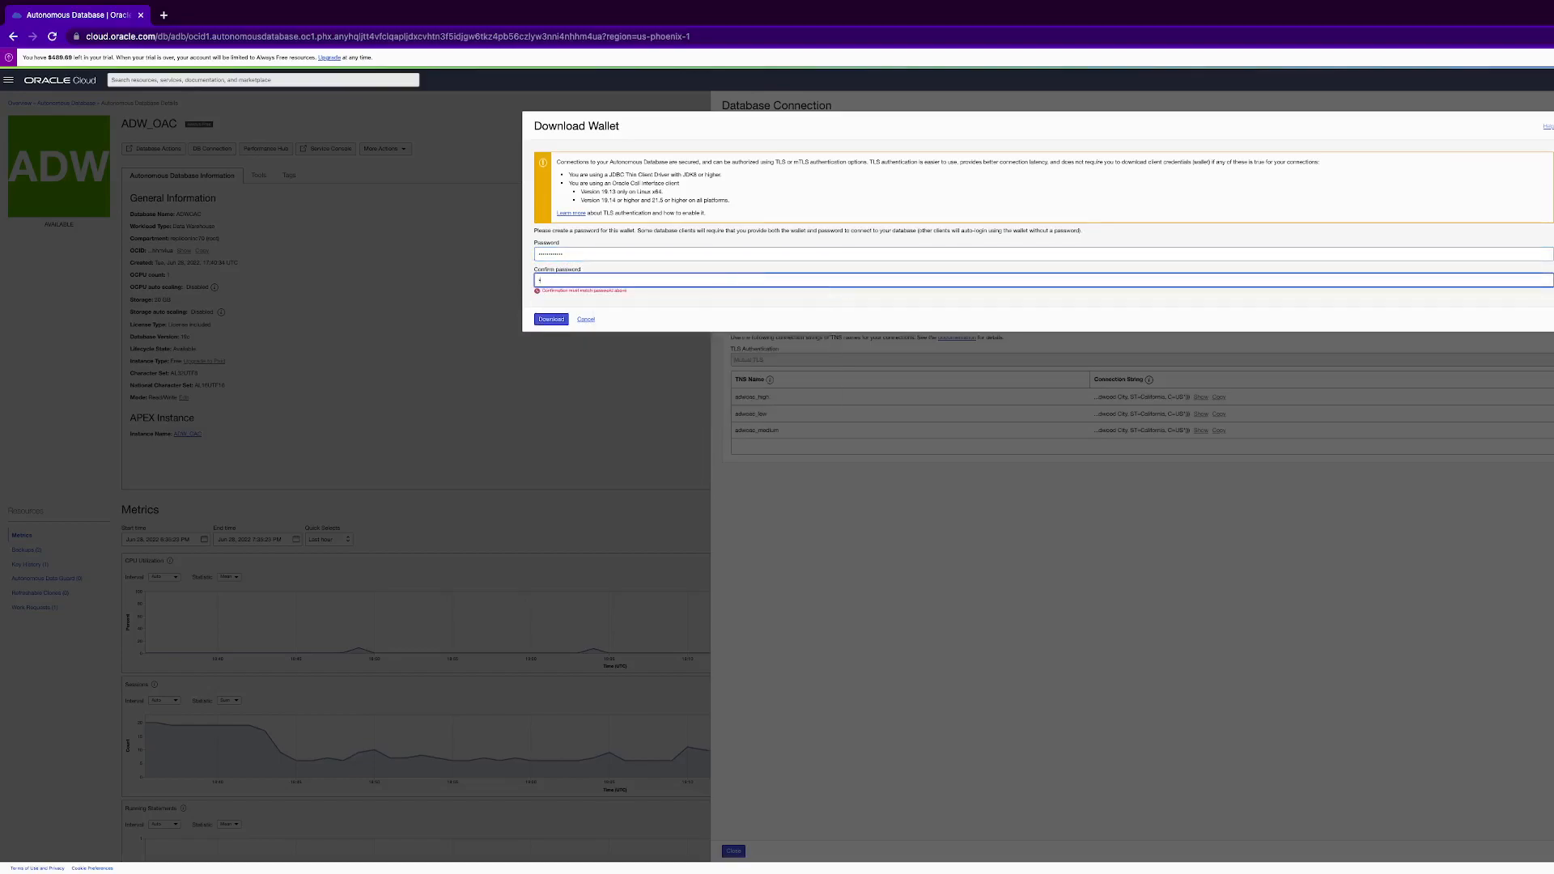
type("••••••••")
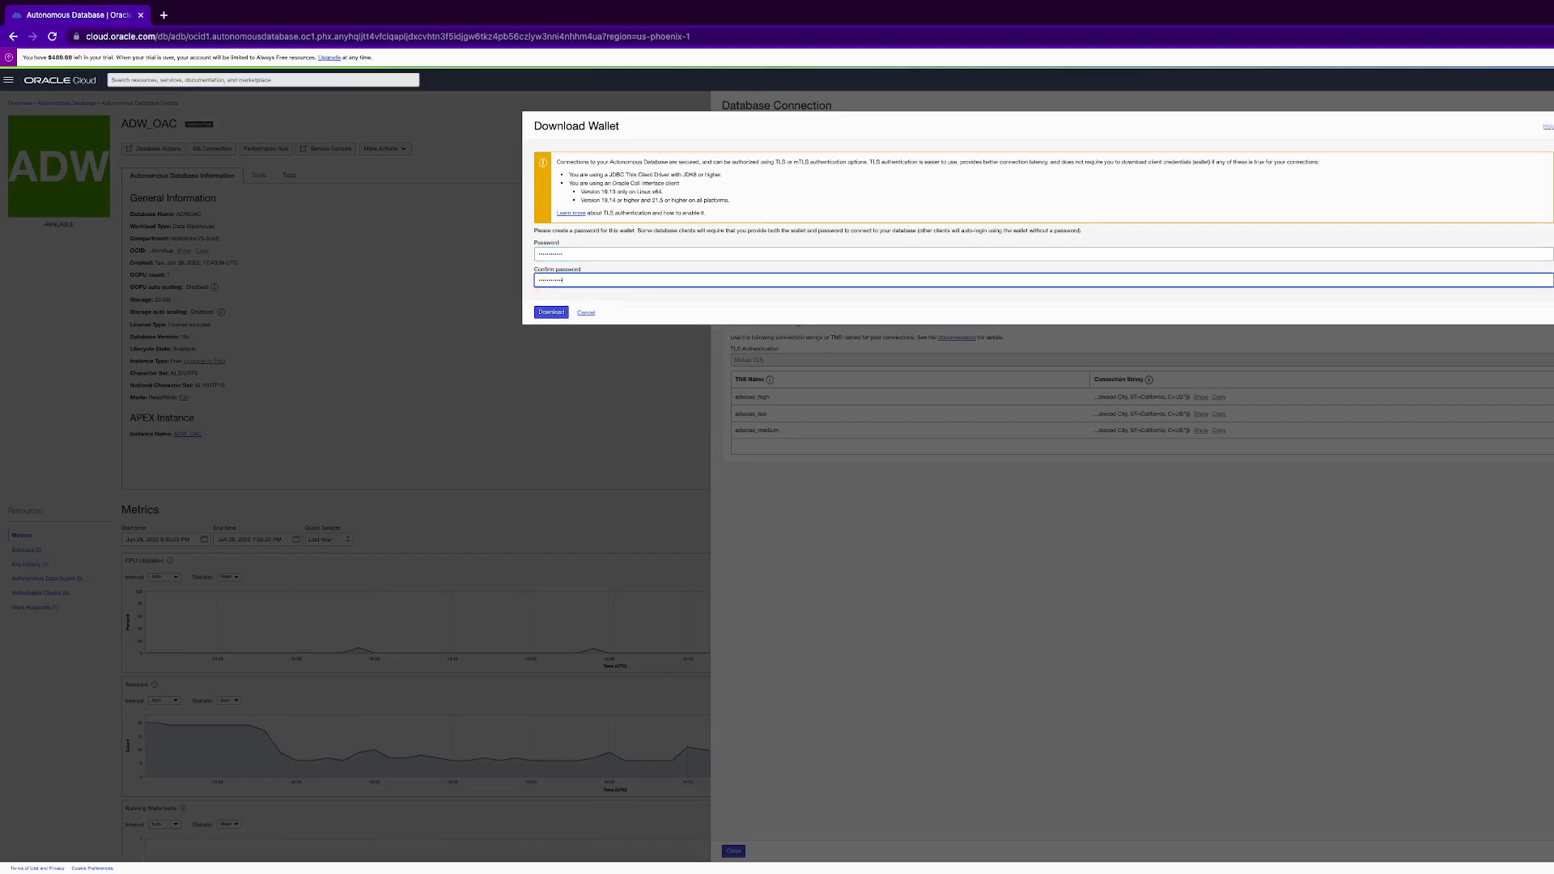
left_click(551, 312)
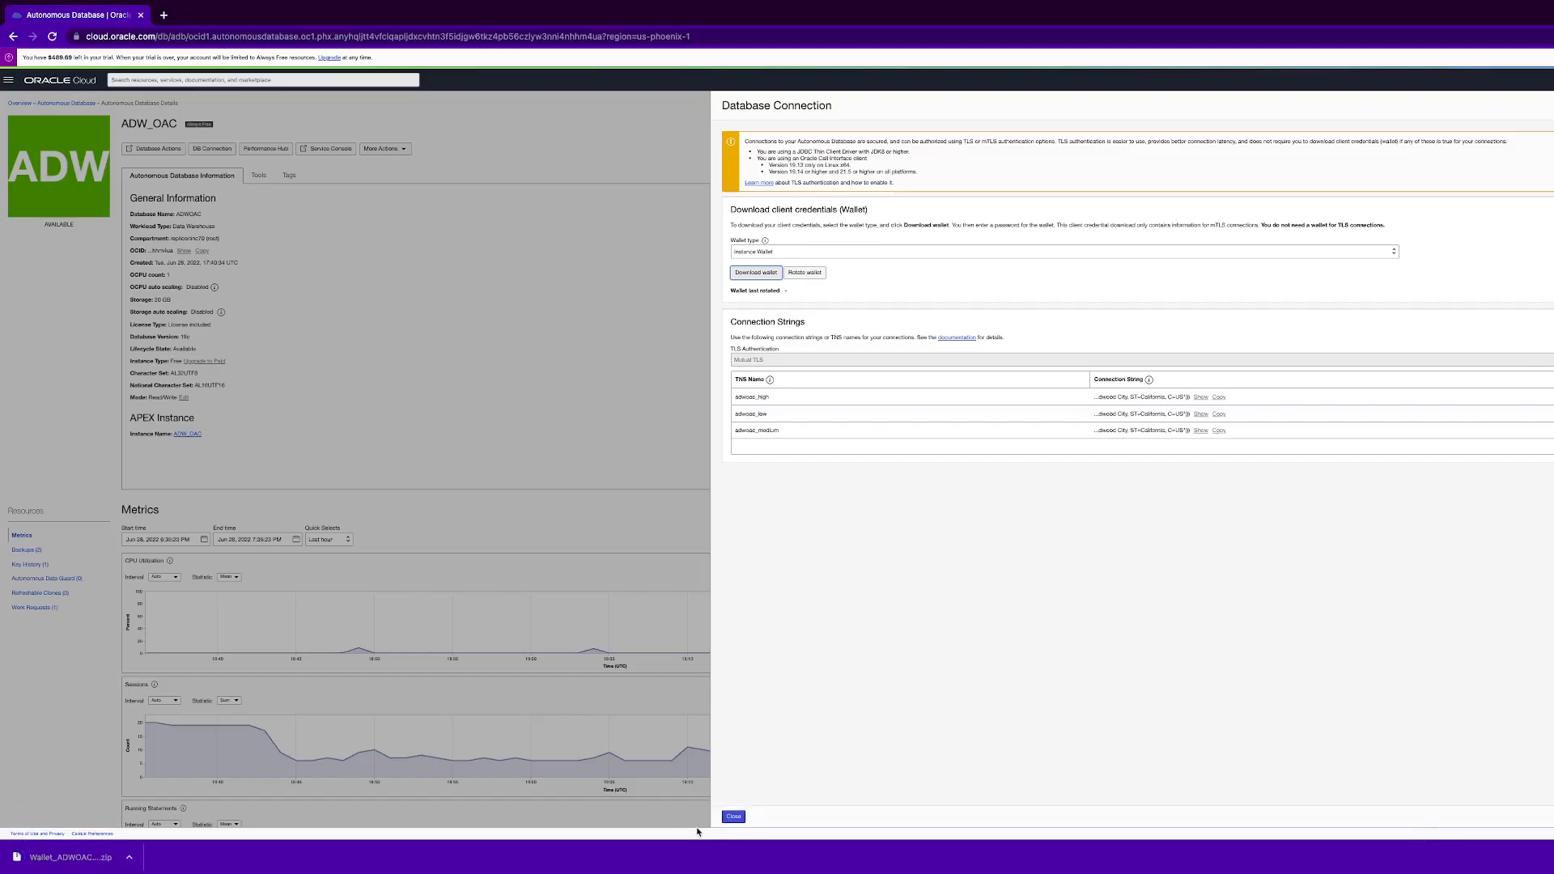
left_click(734, 817)
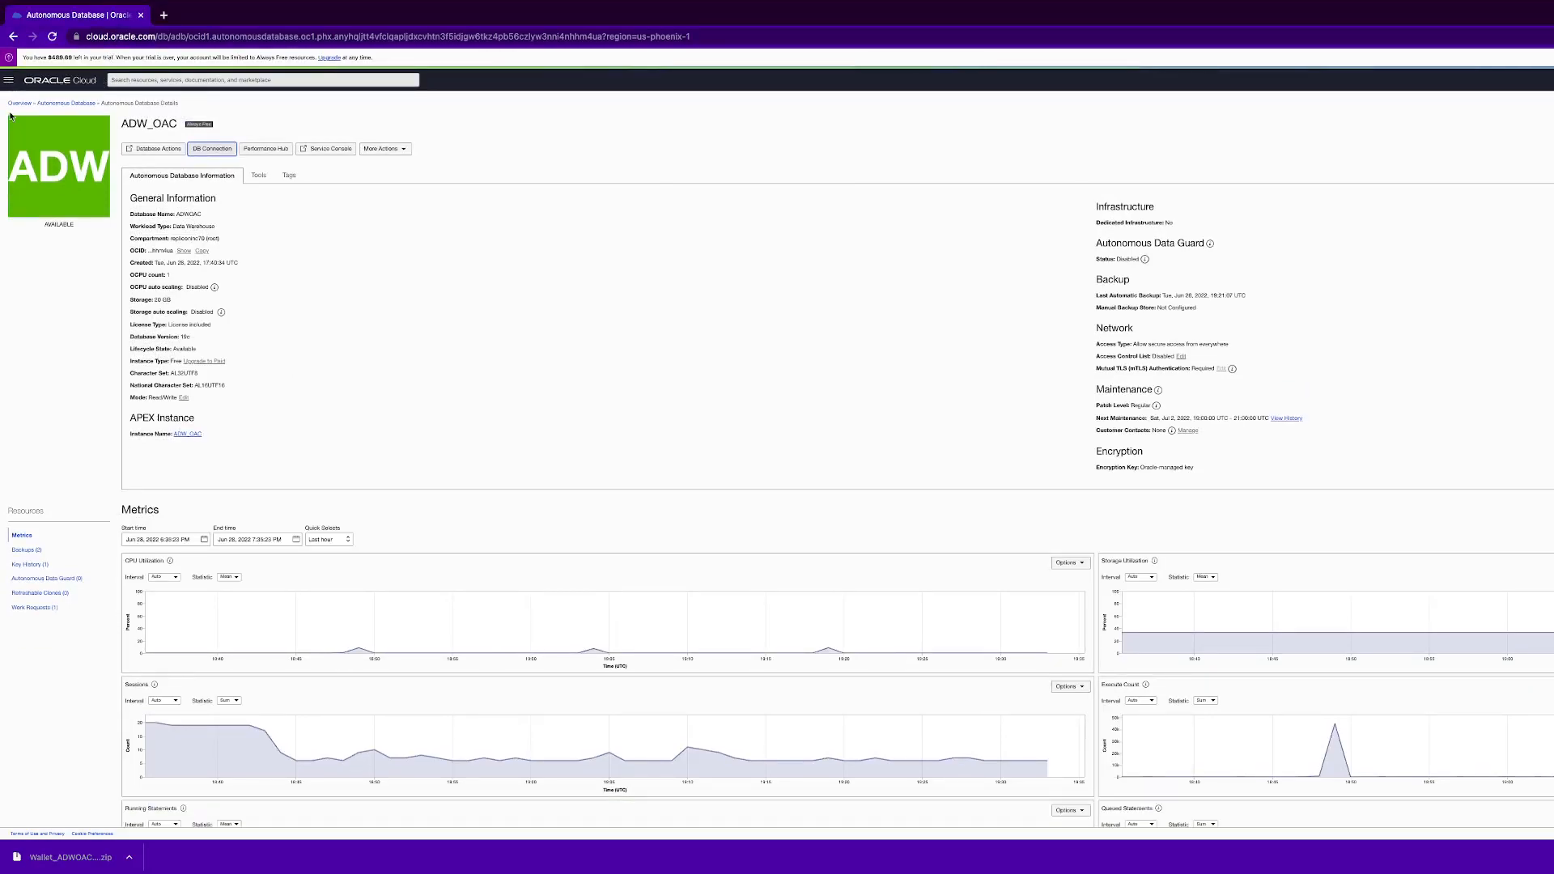
Step: Go to the list of Analytics Cloud instances
left_click(8, 80)
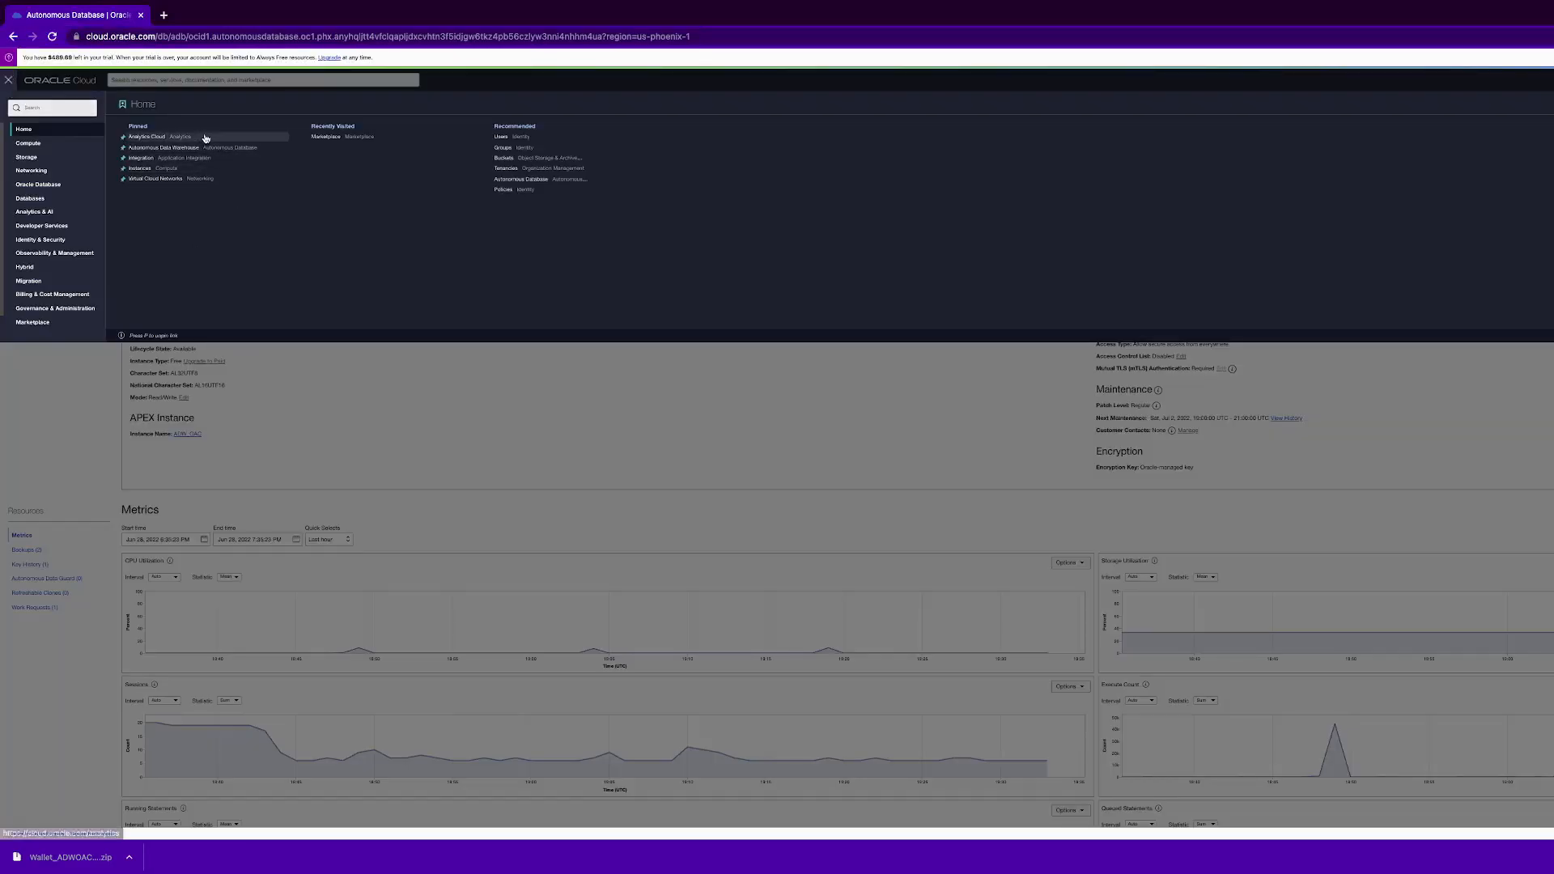
left_click(194, 136)
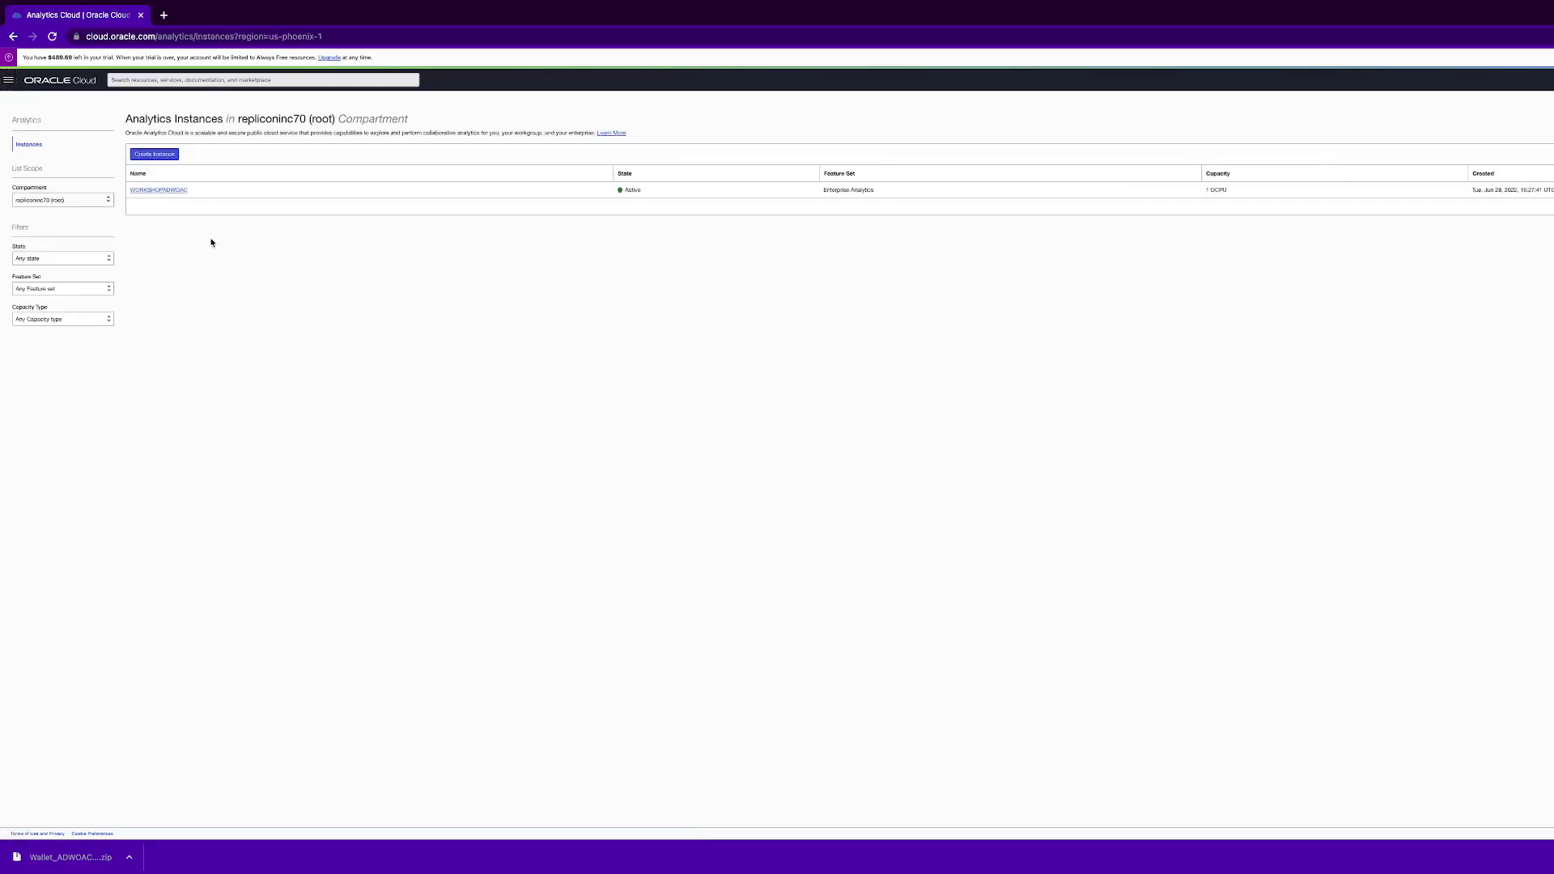
left_click(153, 153)
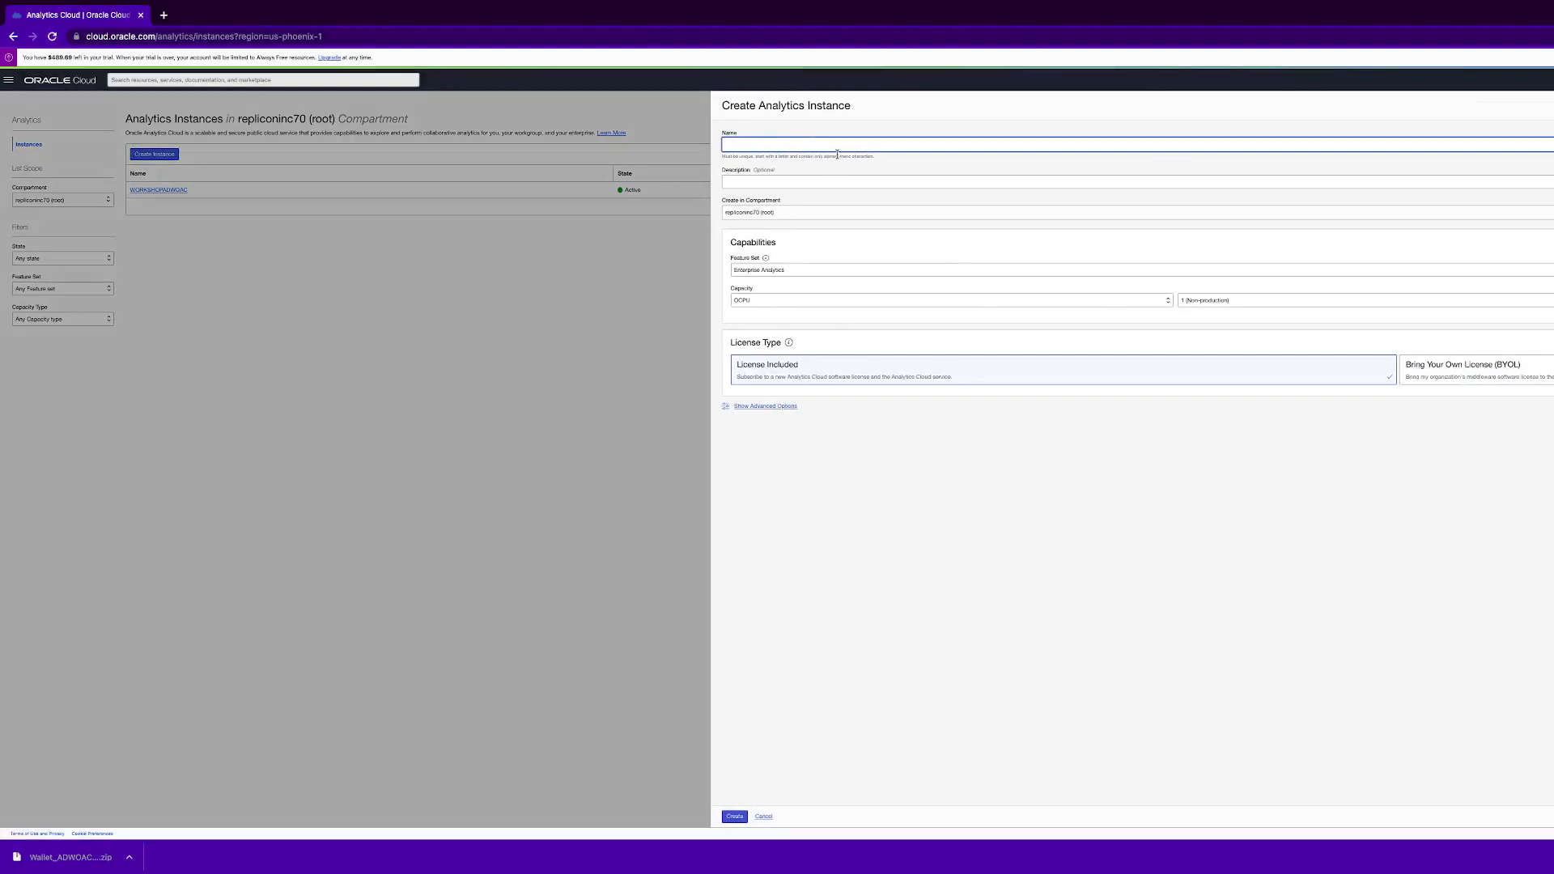
left_click(852, 218)
left_click(852, 219)
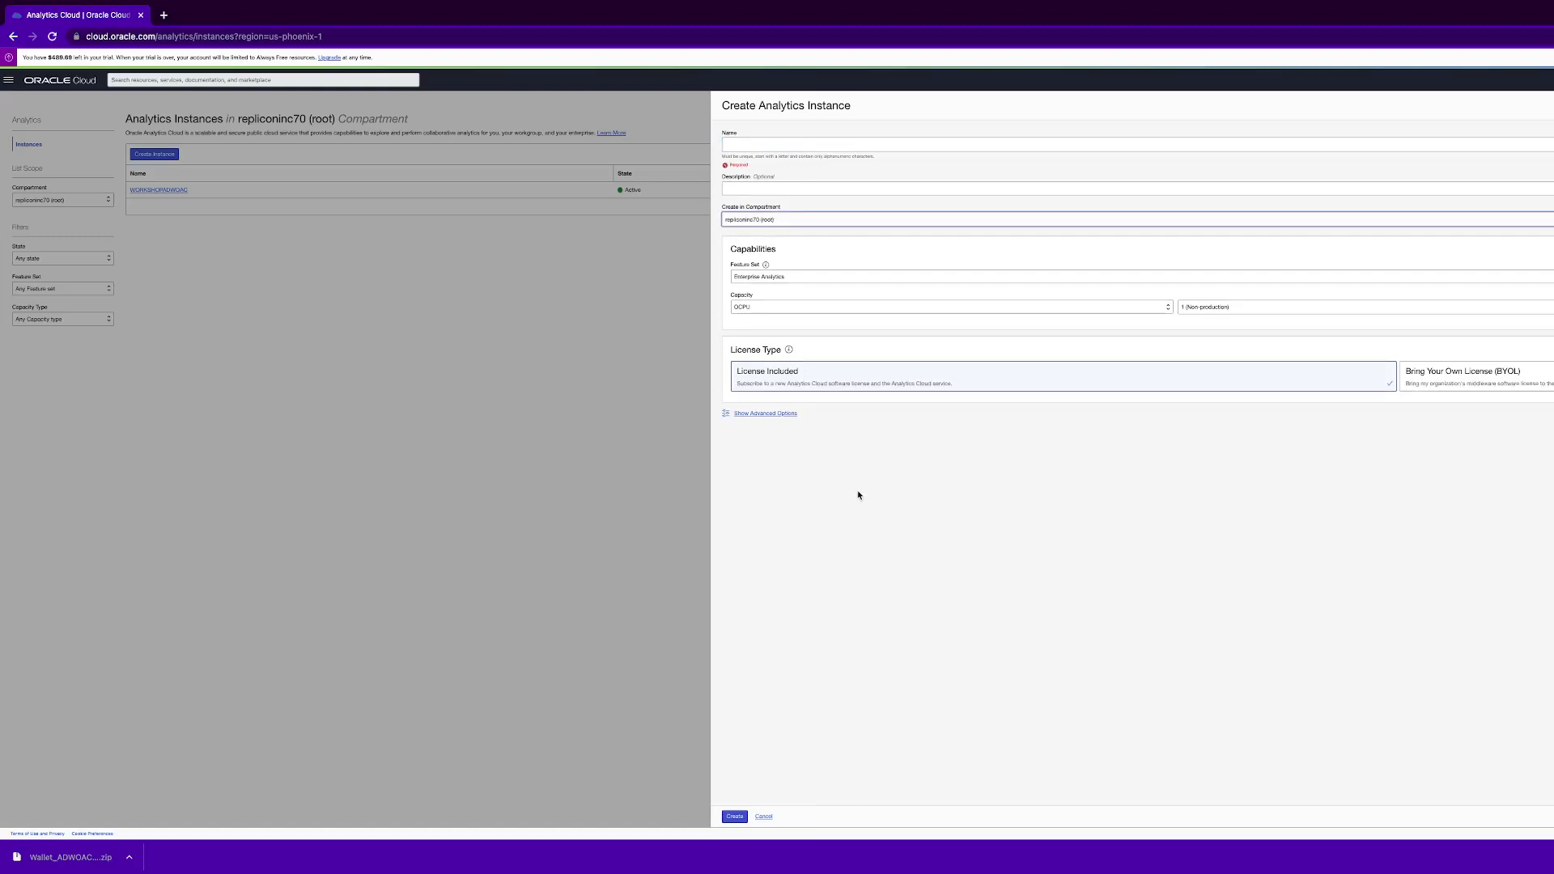
left_click(862, 276)
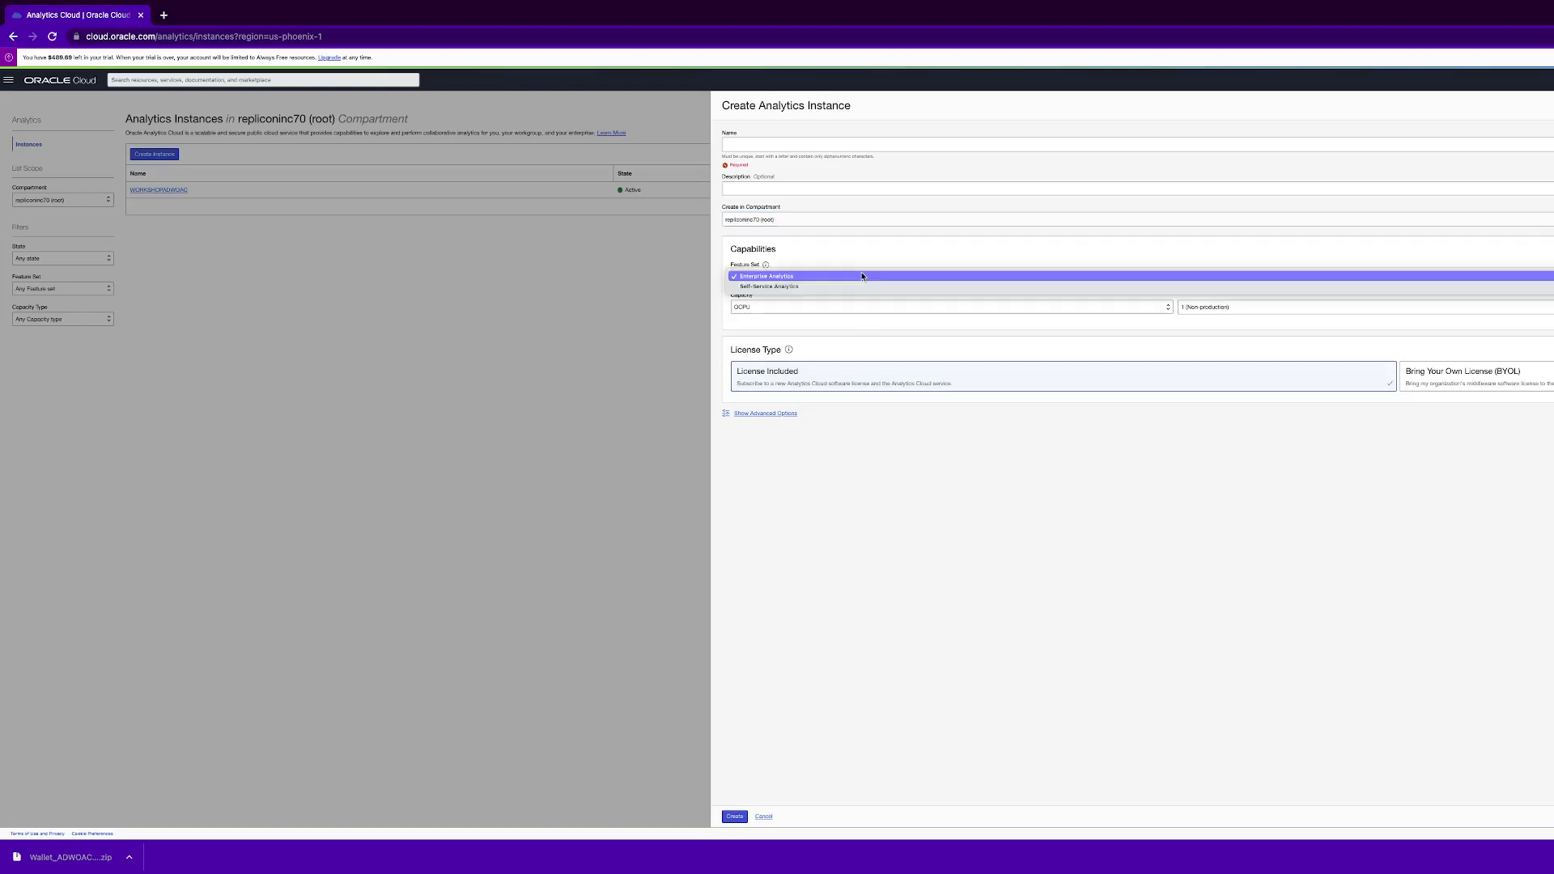
left_click(863, 276)
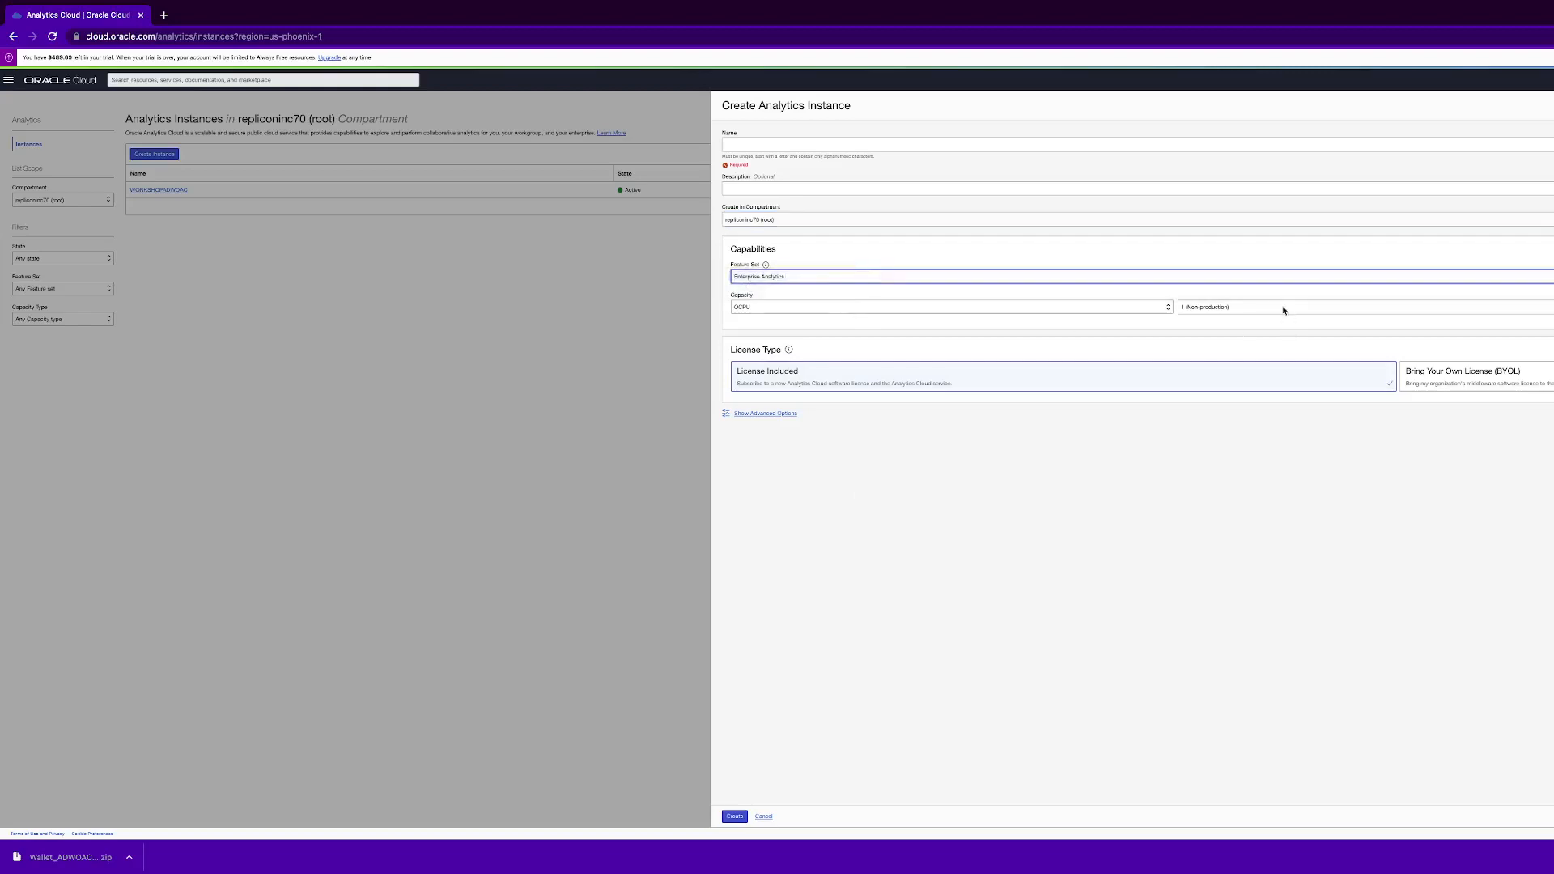
left_click(764, 817)
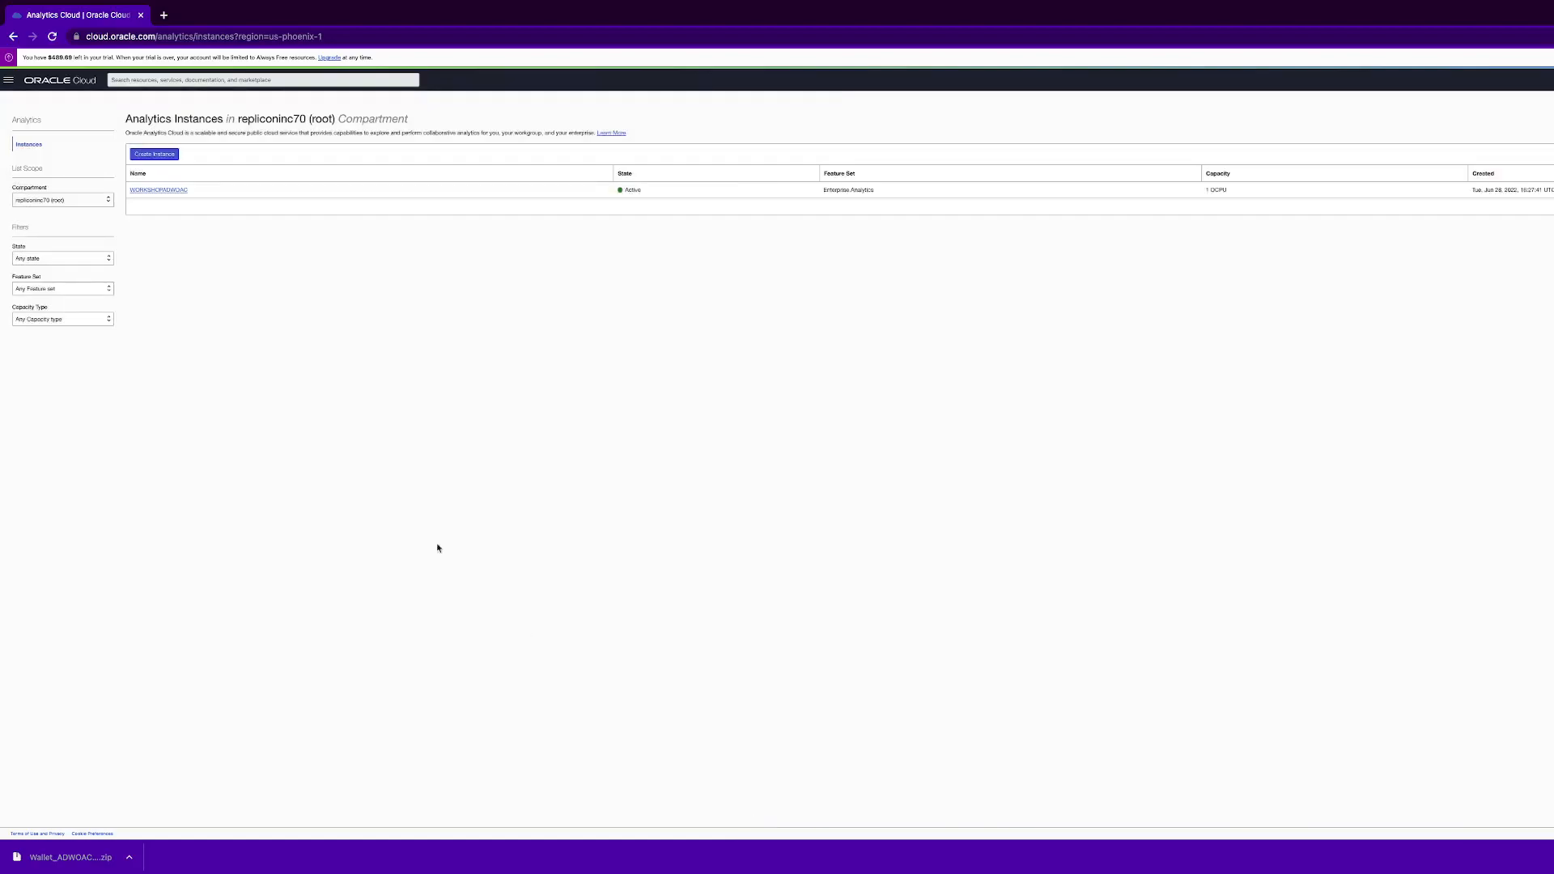
Step: Open the WORKSHOPADWOAC analytics instance and launch its Analytics home page
left_click(178, 192)
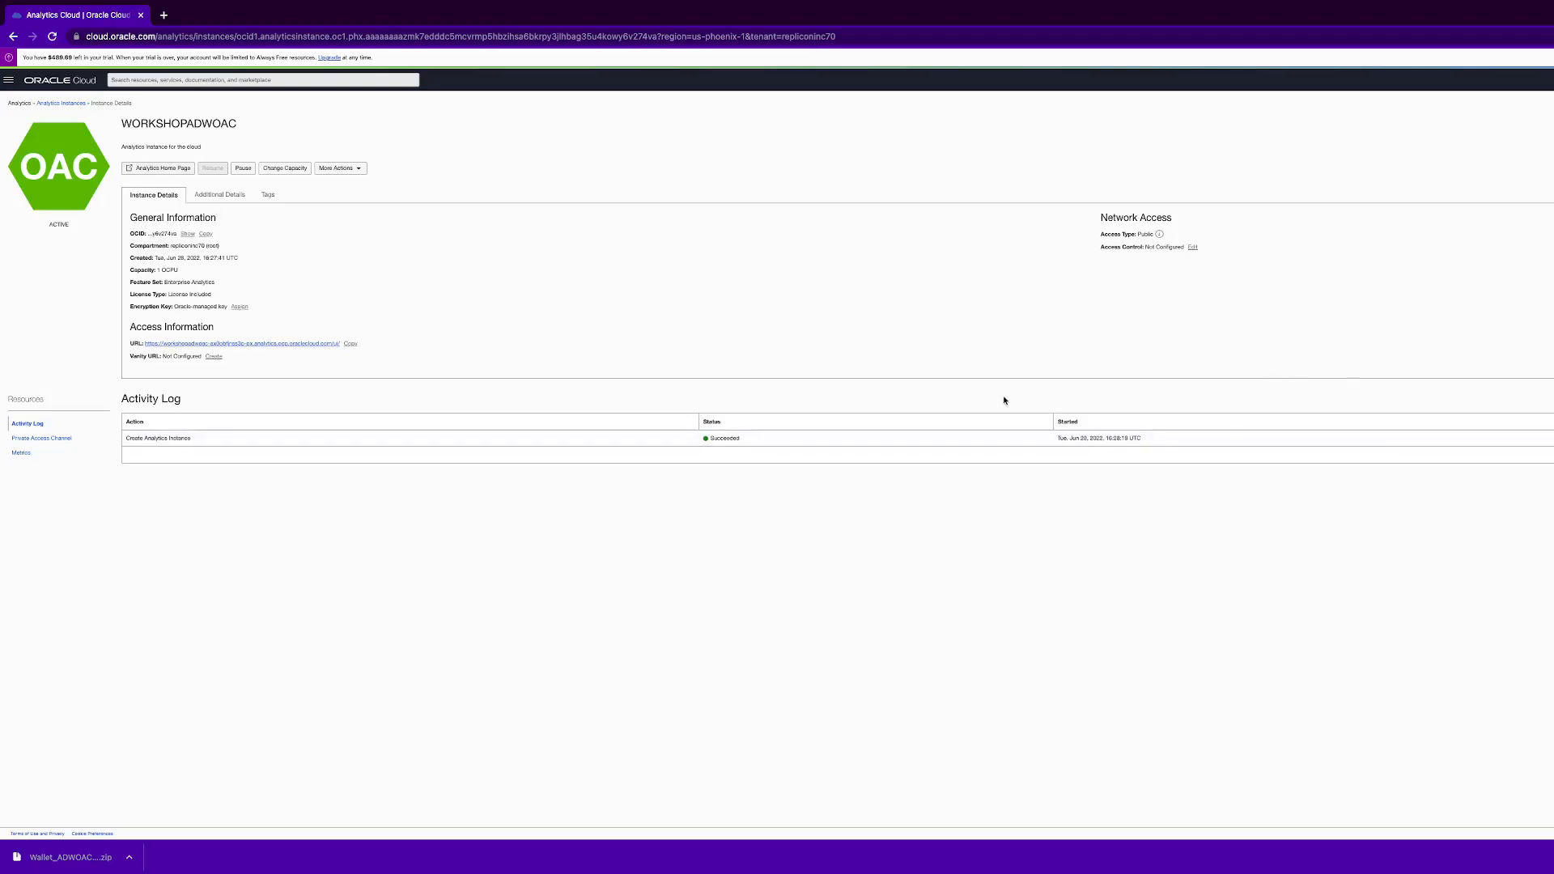
left_click(173, 170)
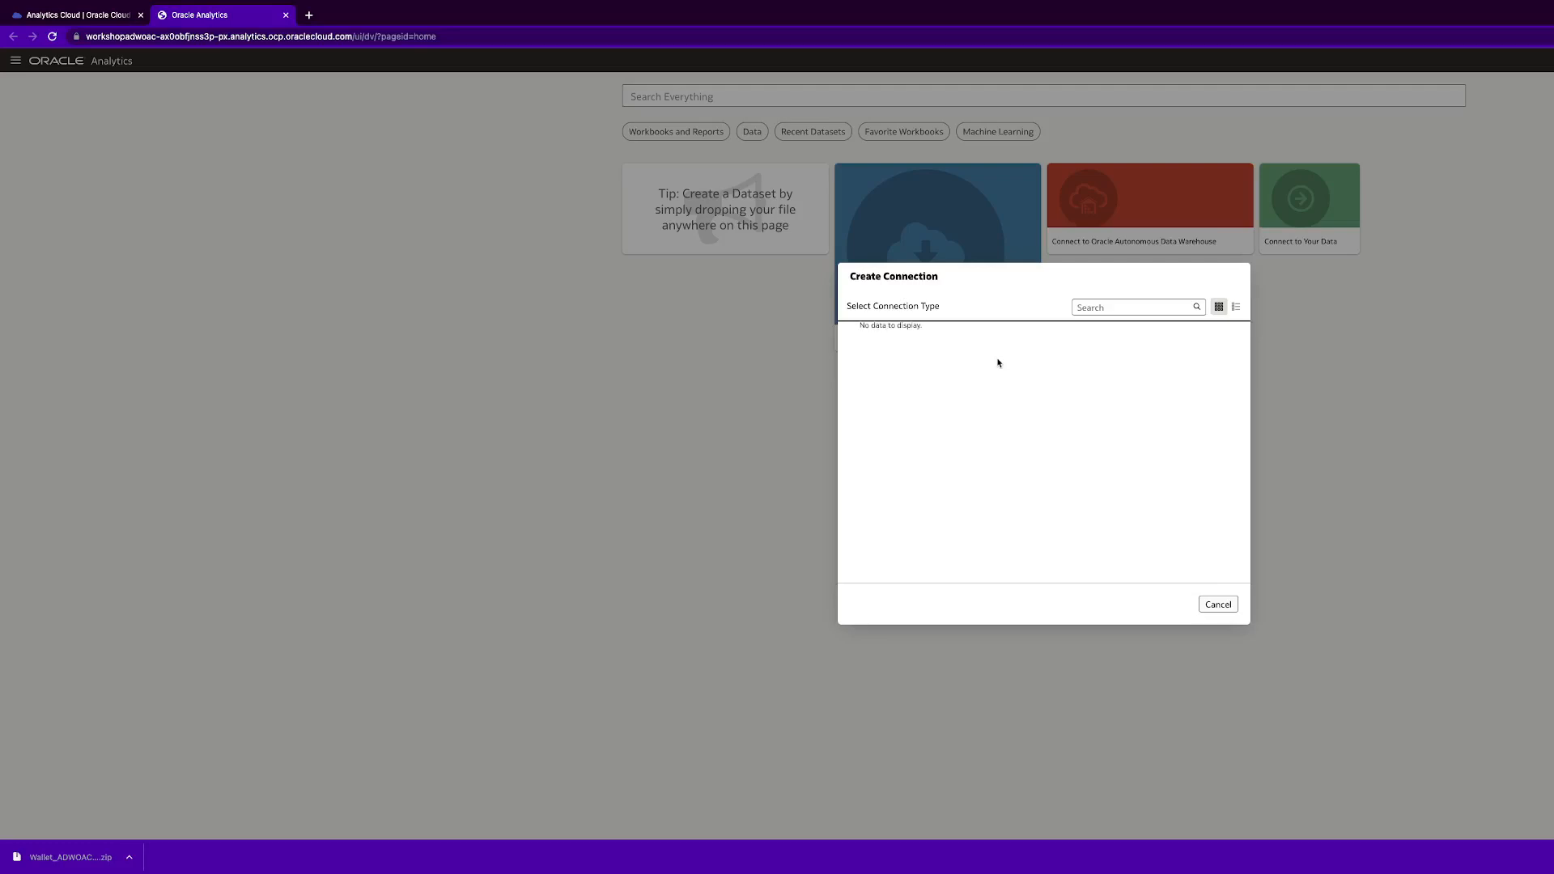
Step: Set up an Oracle Autonomous Data Warehouse connection named WORKSHOPADWOAC, supplying the downloaded wallet zip as client credentials
left_click(949, 358)
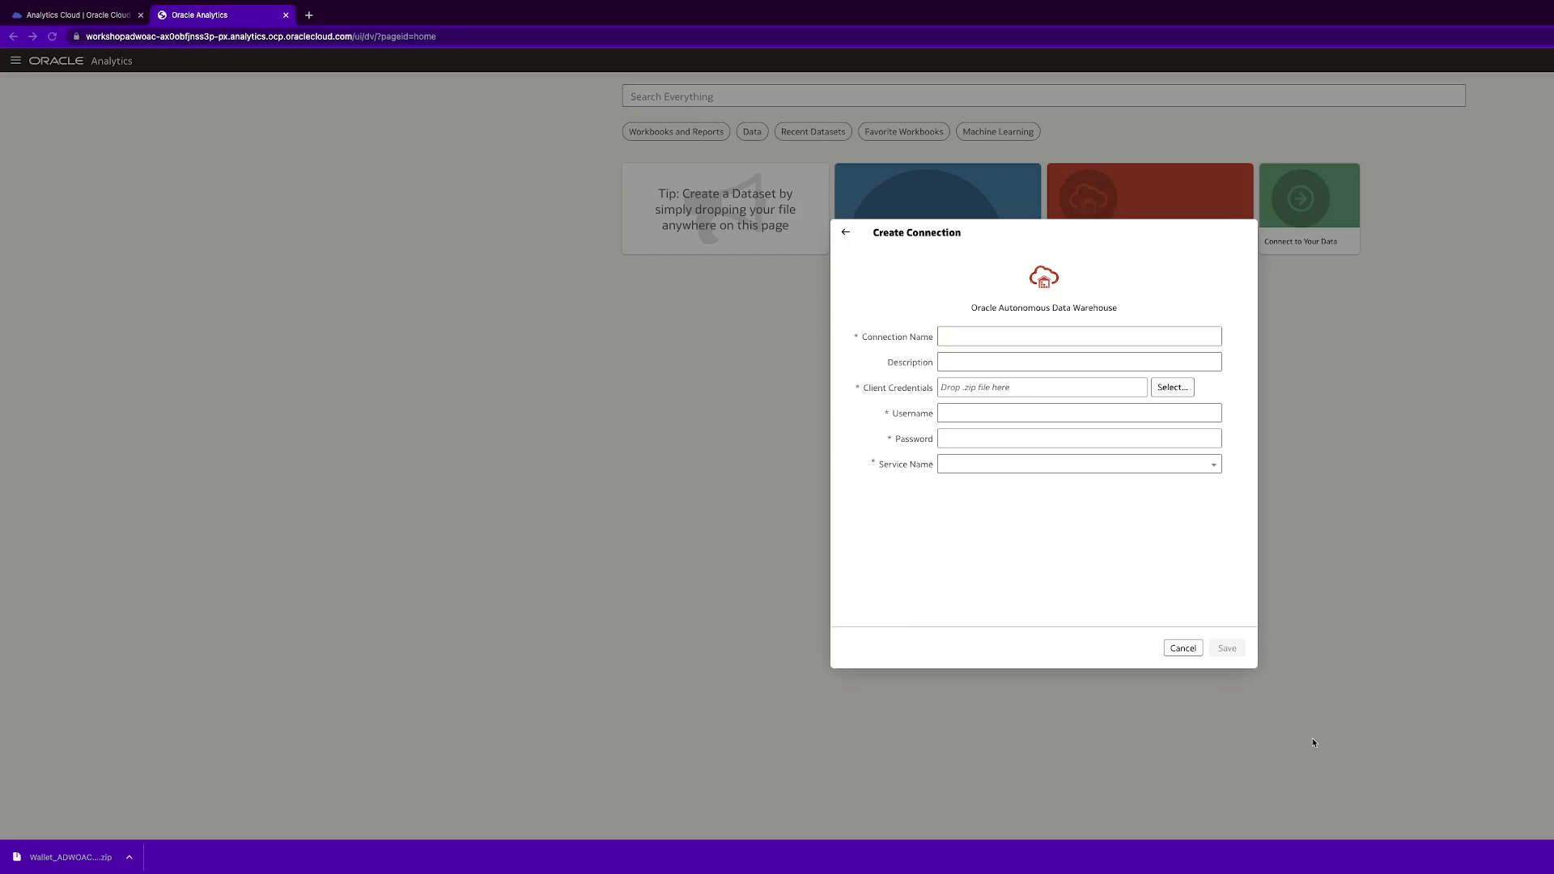
type("WORKSHOPADWOAC")
left_click(52, 863)
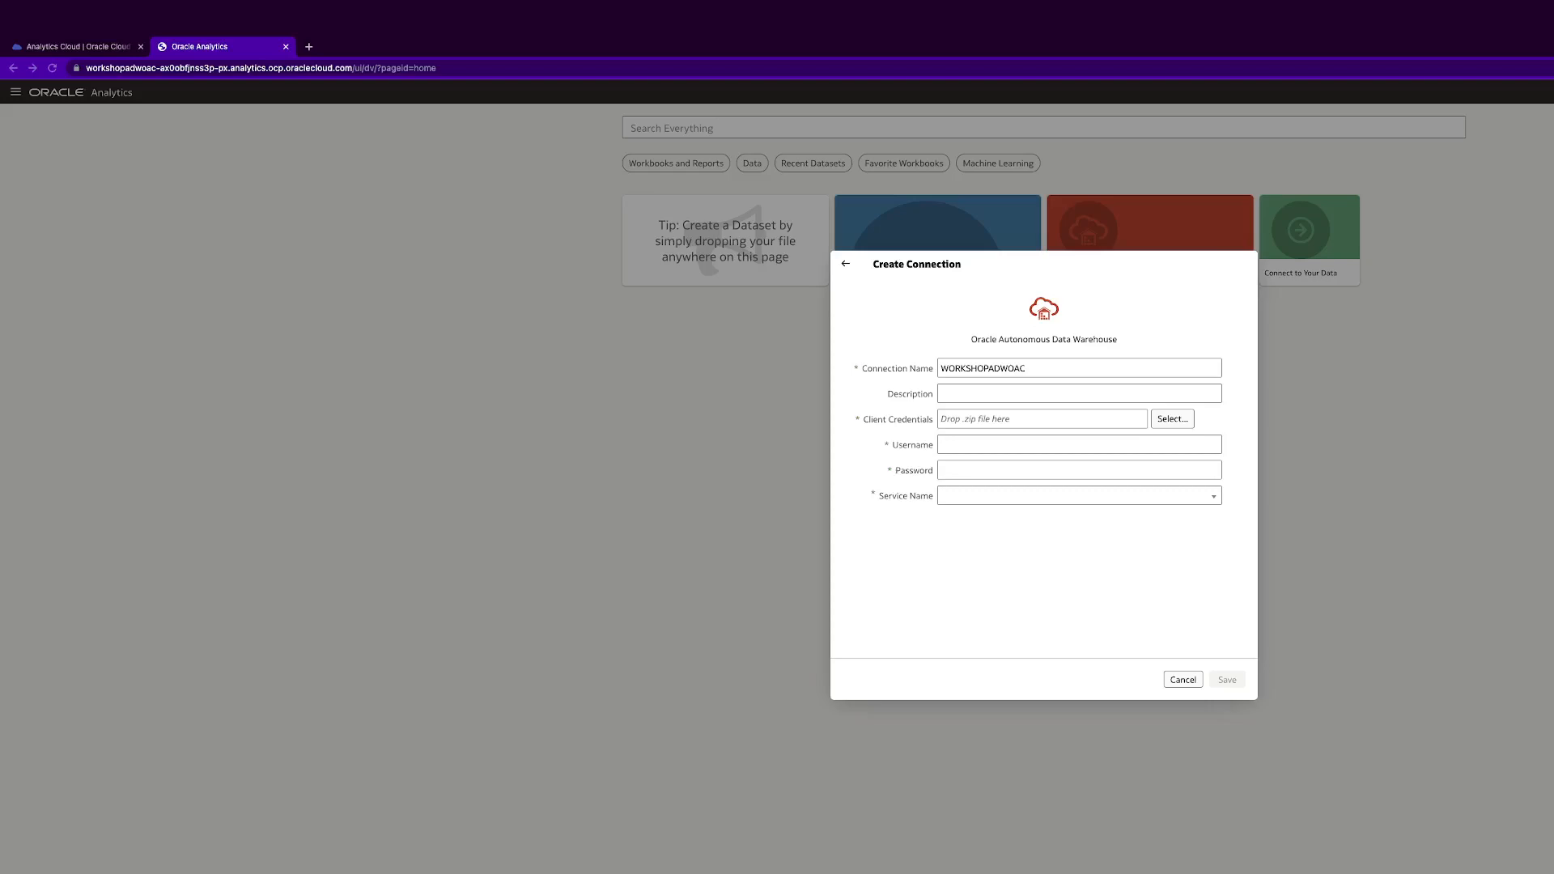
left_click_drag(1129, 856, 1058, 420)
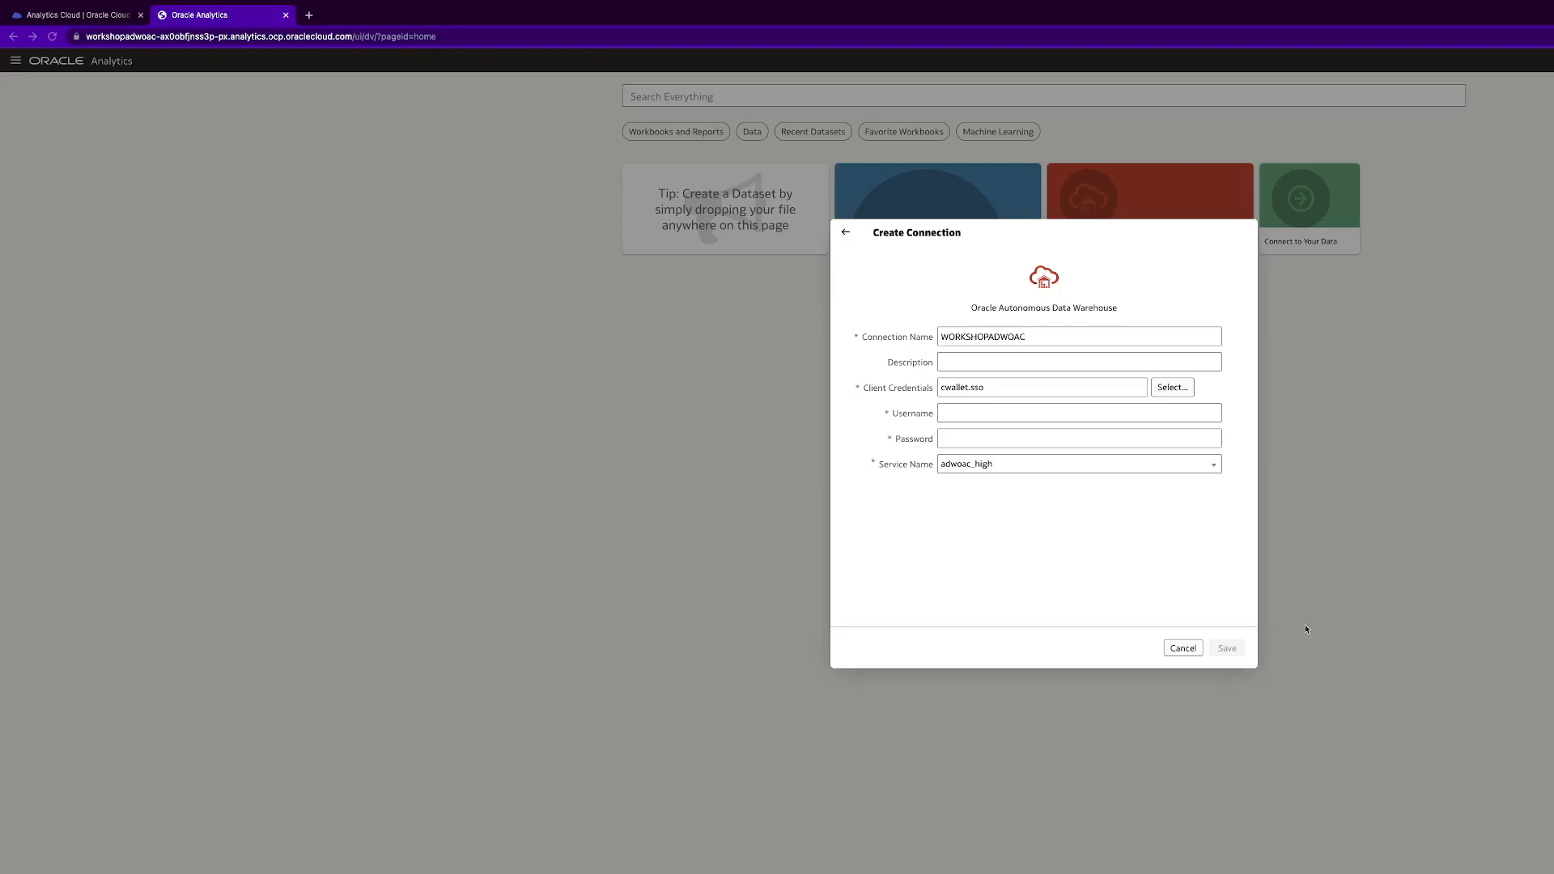
Step: Enter the database password and the username ADMIN, keep the service name adwoac_high, and save the connection
left_click(1000, 437)
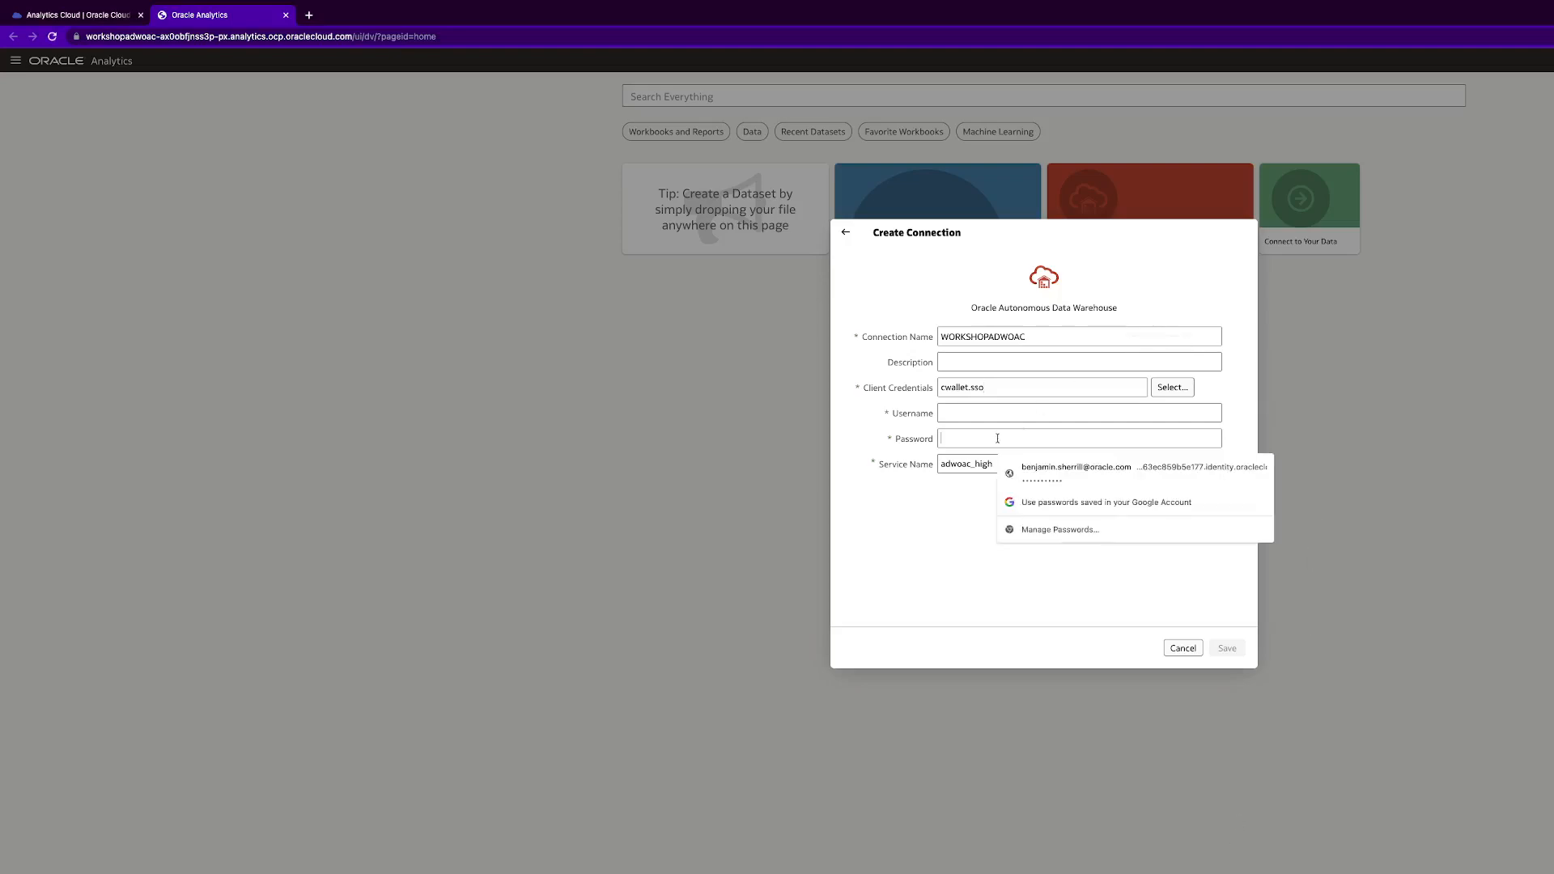
type("***********")
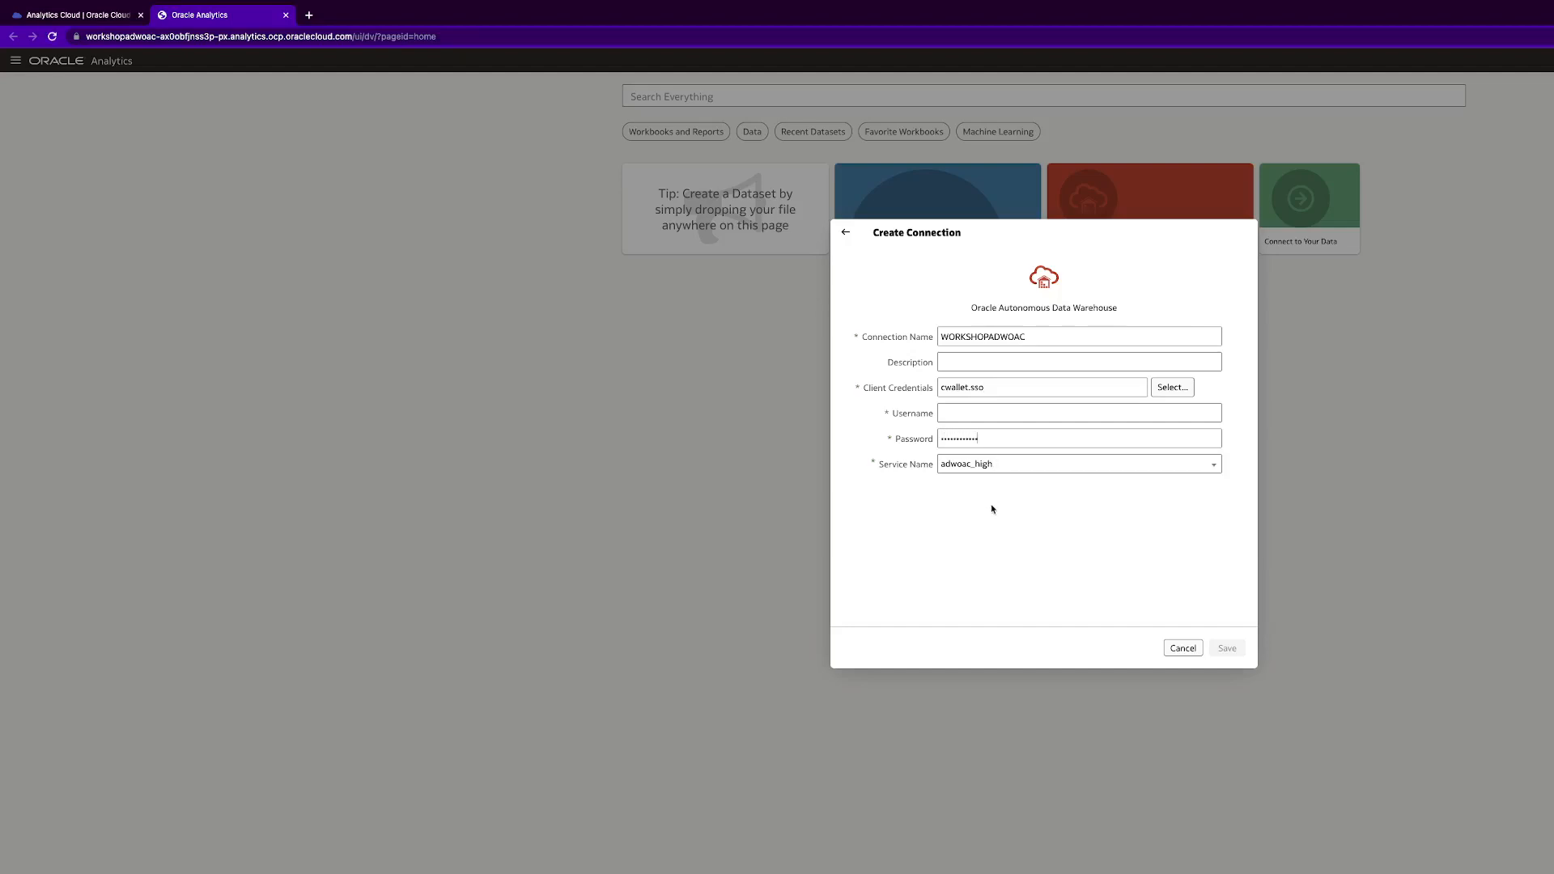
left_click(989, 412)
type("ADMIN")
left_click(1167, 469)
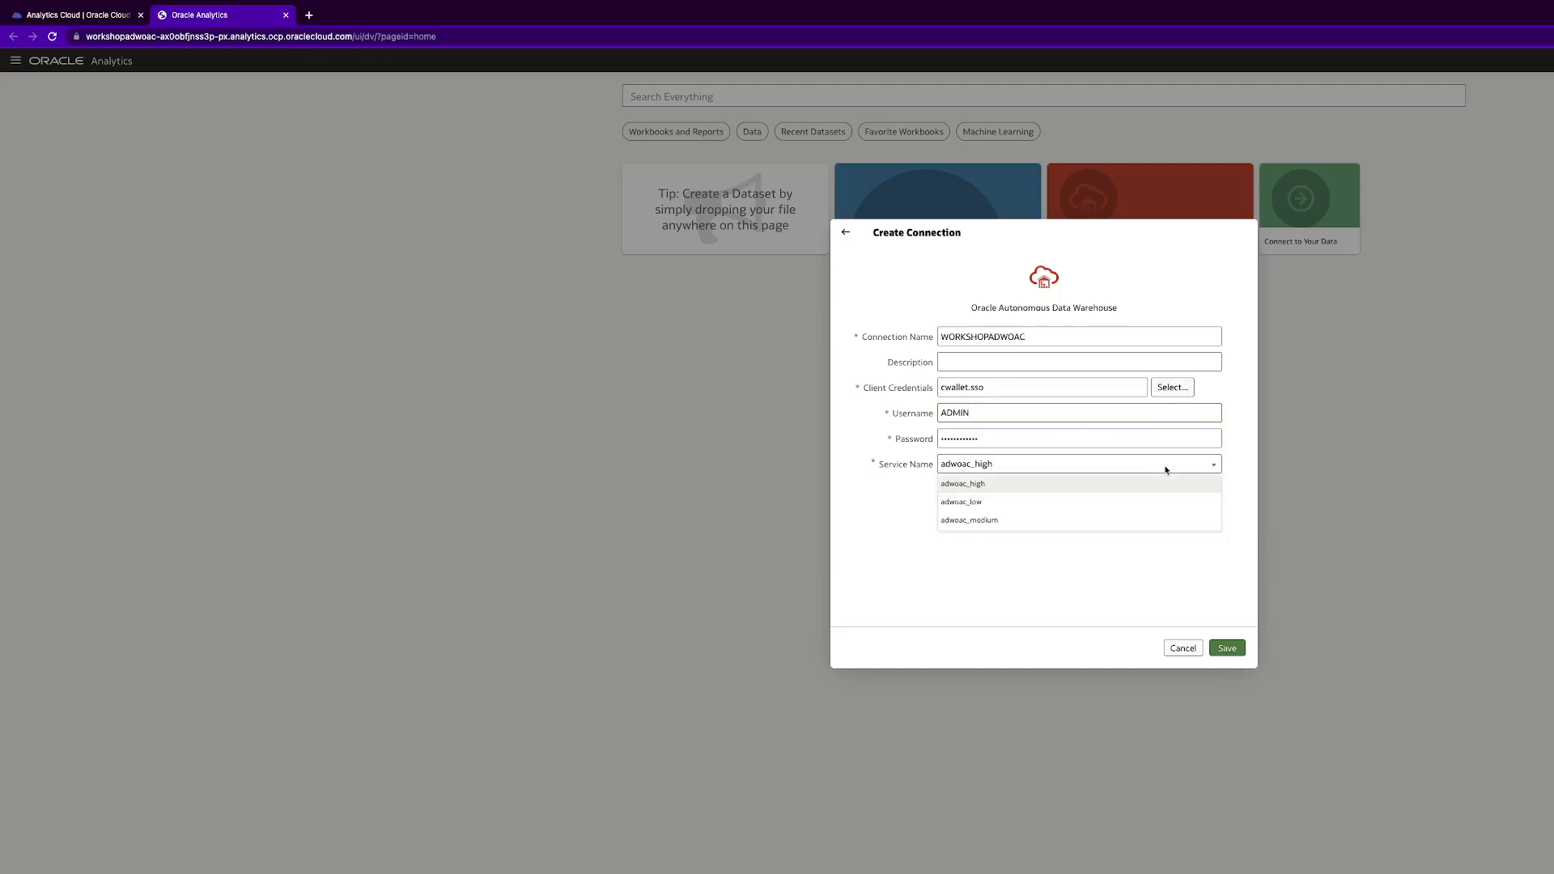
left_click(1167, 471)
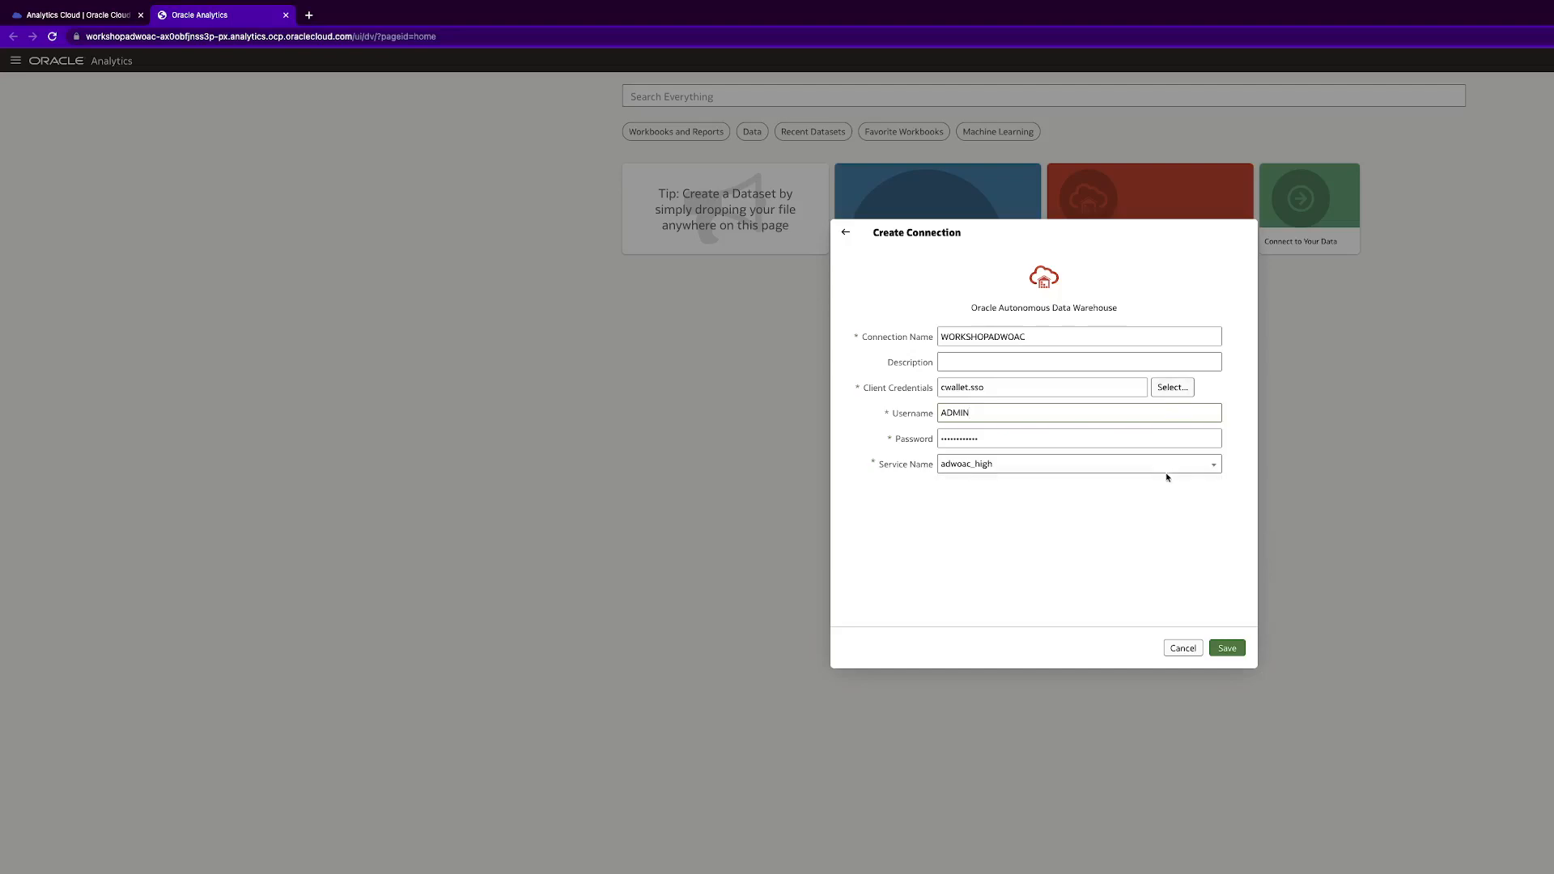
left_click(1227, 648)
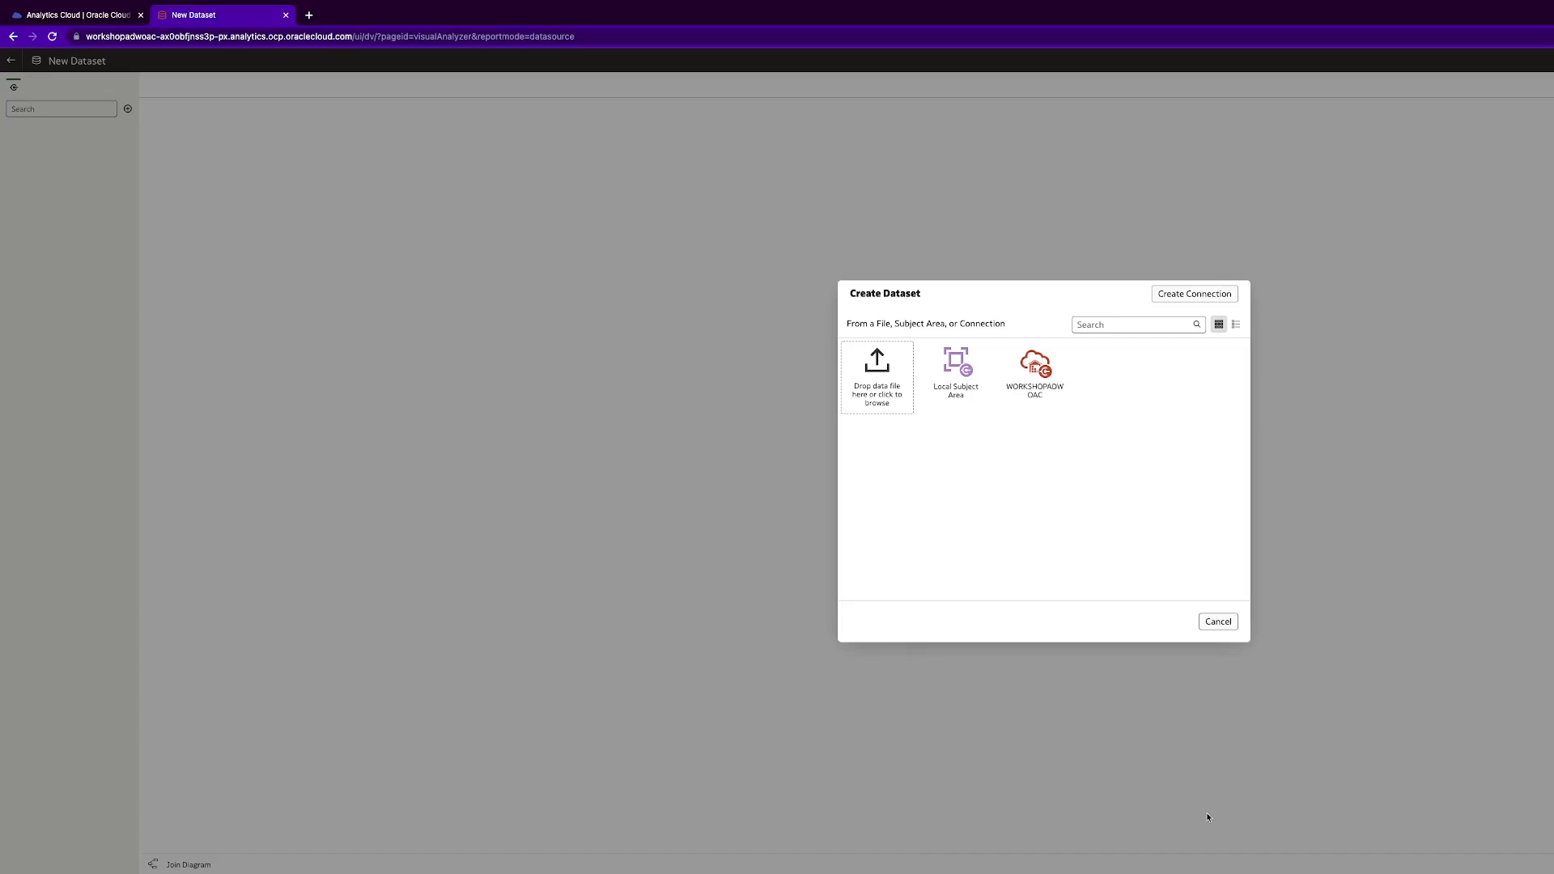
Step: Start a dataset from the WORKSHOPADWOAC connection and add the SALES table of the SH schema to it
left_click(1057, 391)
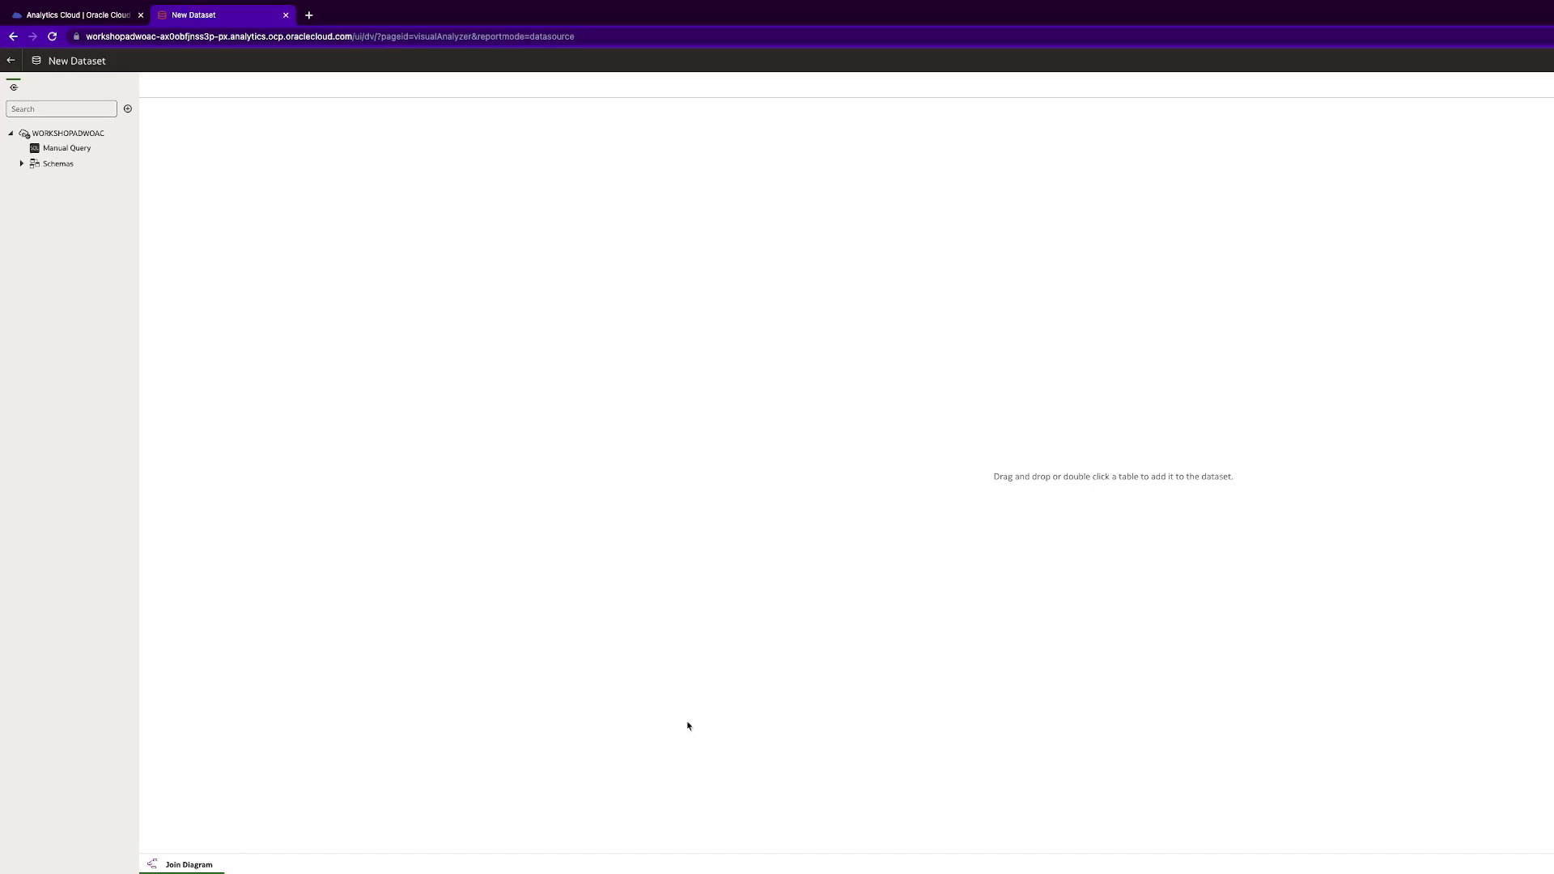
left_click(63, 165)
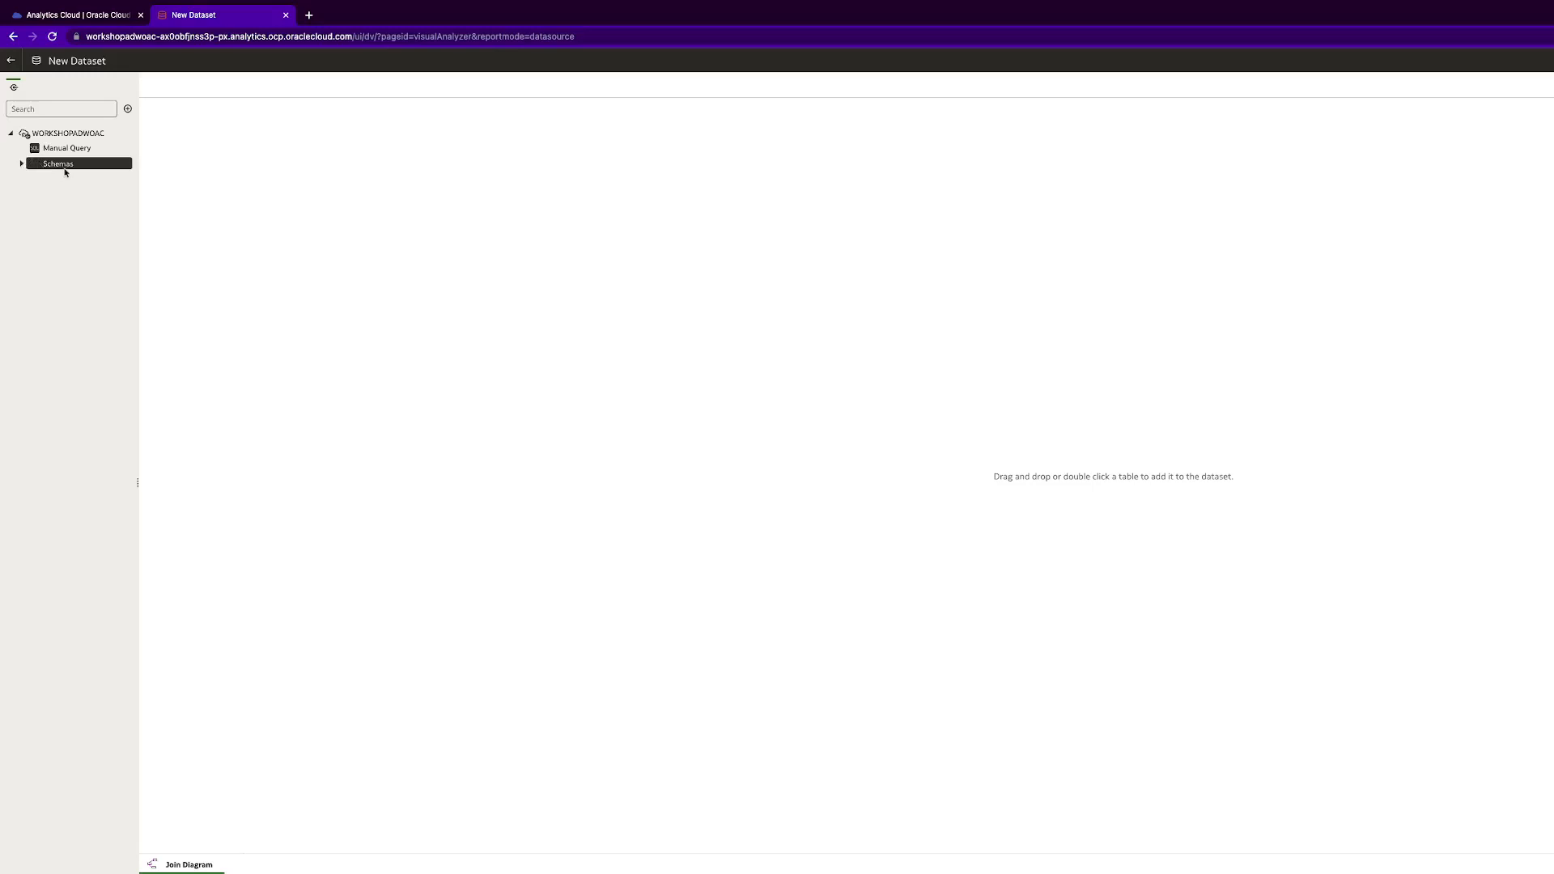
left_click(22, 165)
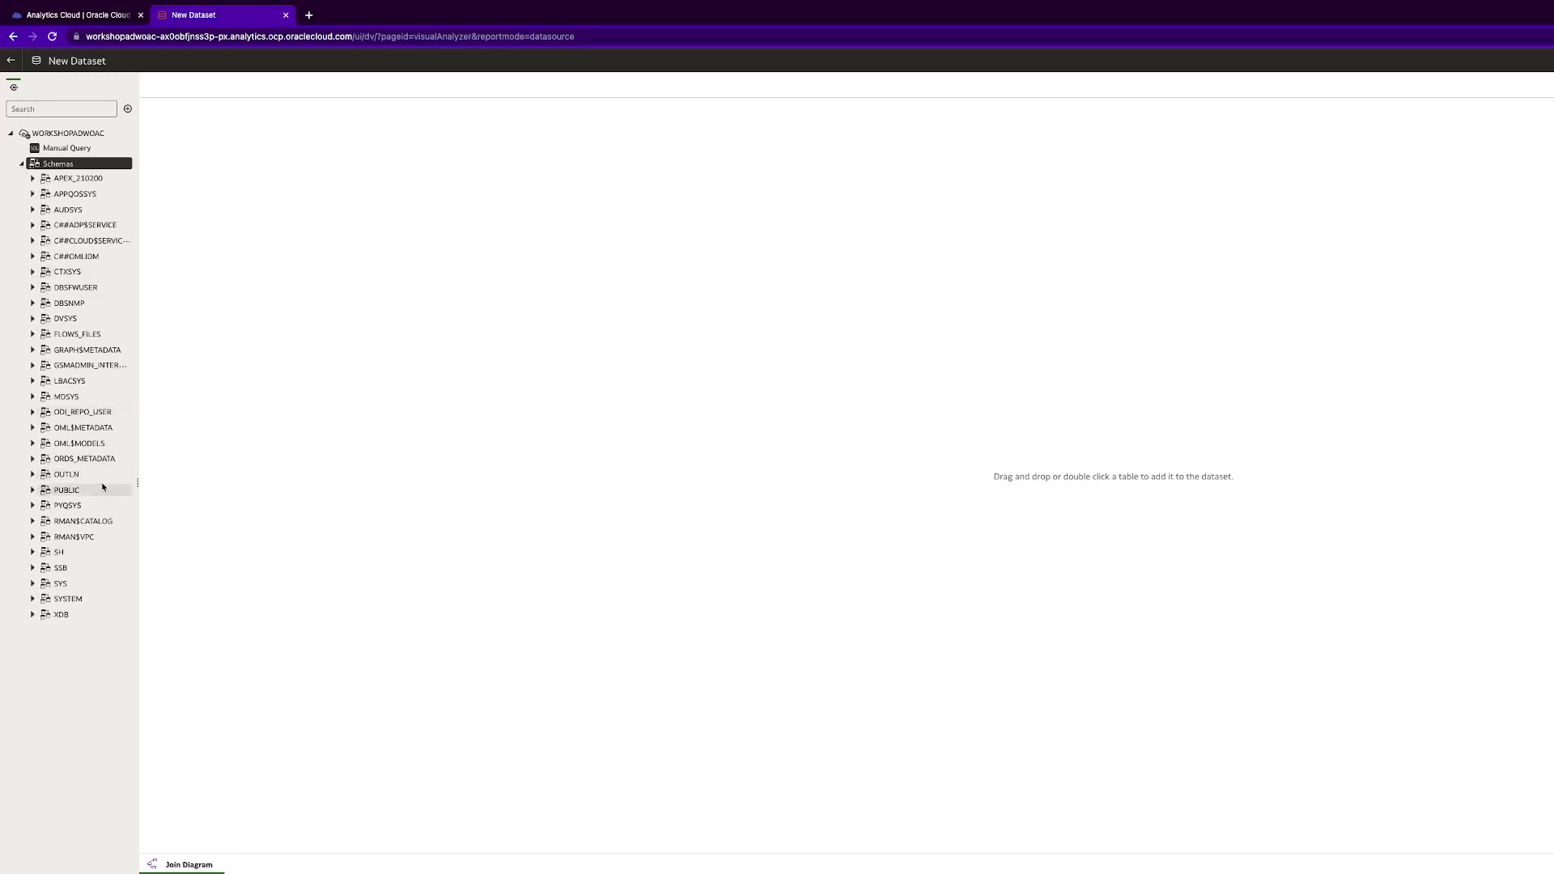
left_click(80, 557)
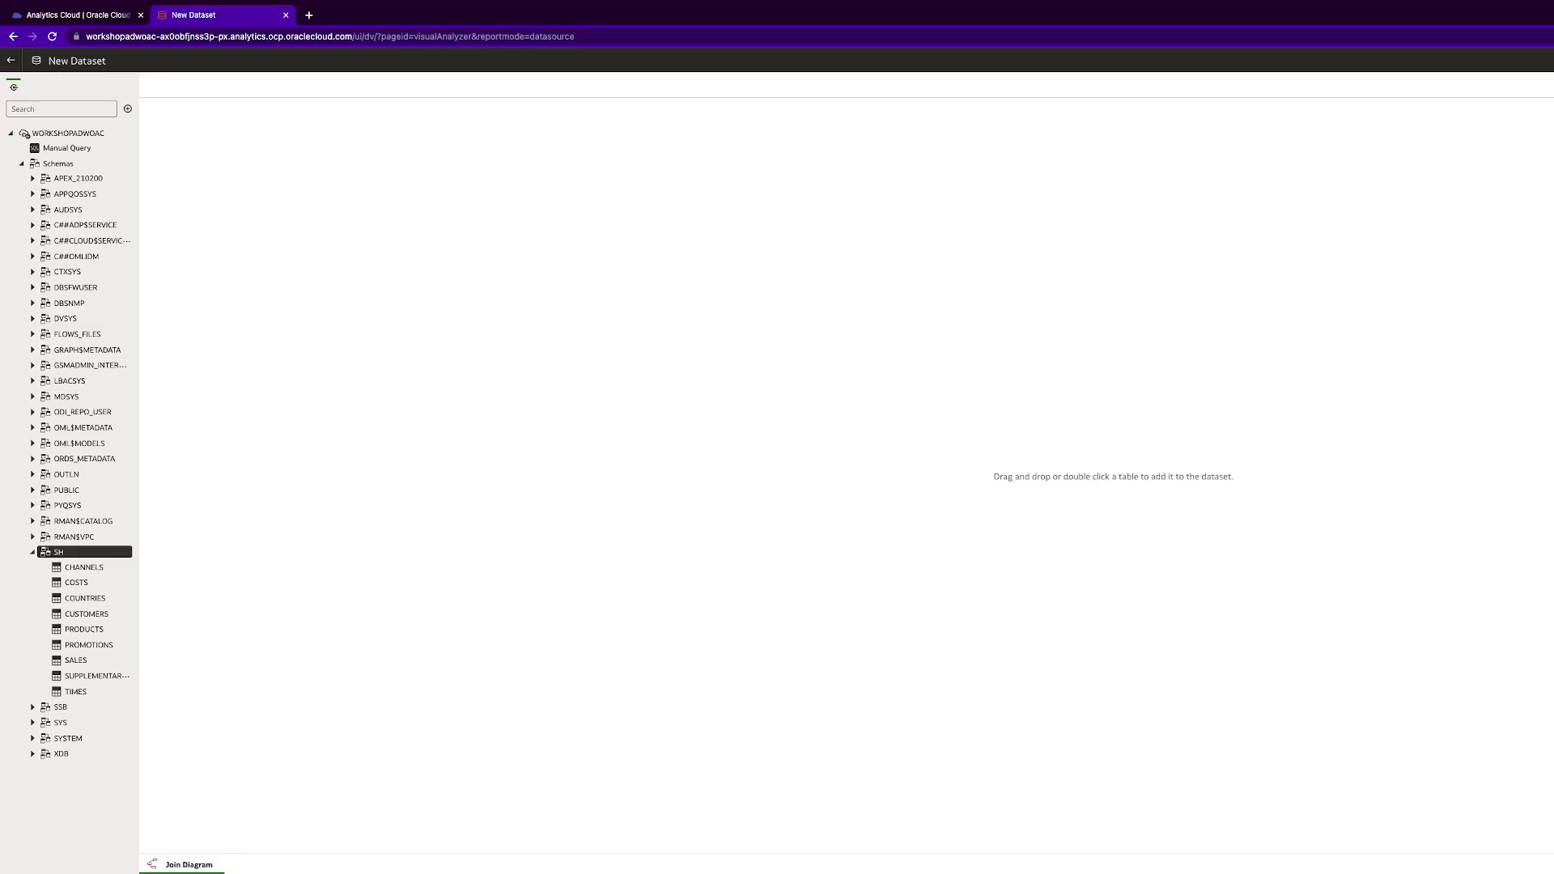
left_click_drag(111, 661, 1041, 463)
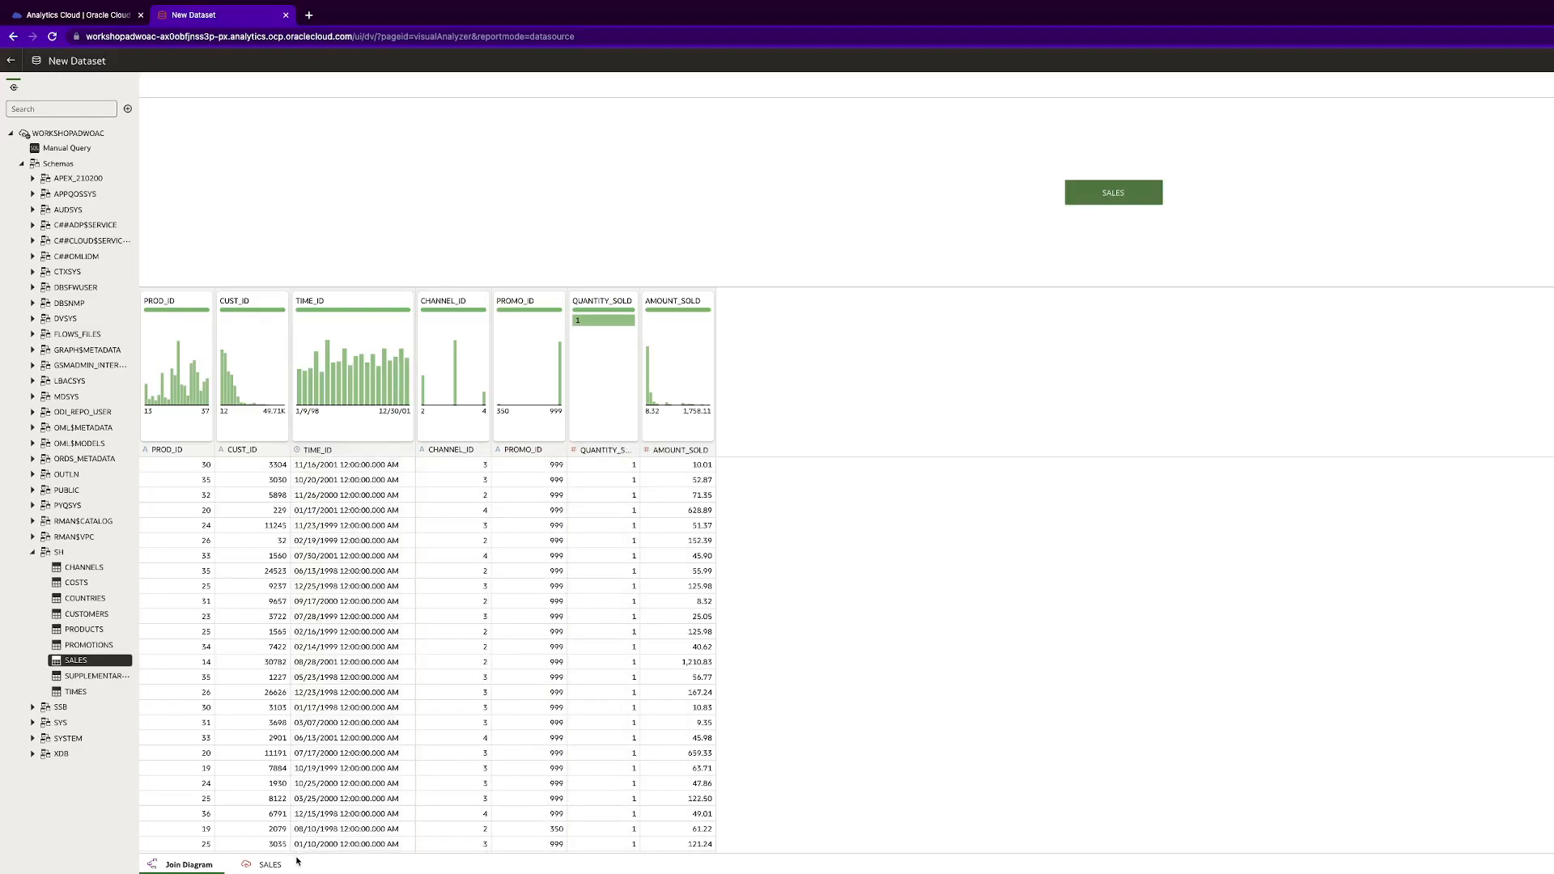
Step: Examine the SALES table's data, its automatic preparation steps and the properties of the PROMO_ID, PROD_ID and CHANNEL_ID columns
left_click(268, 865)
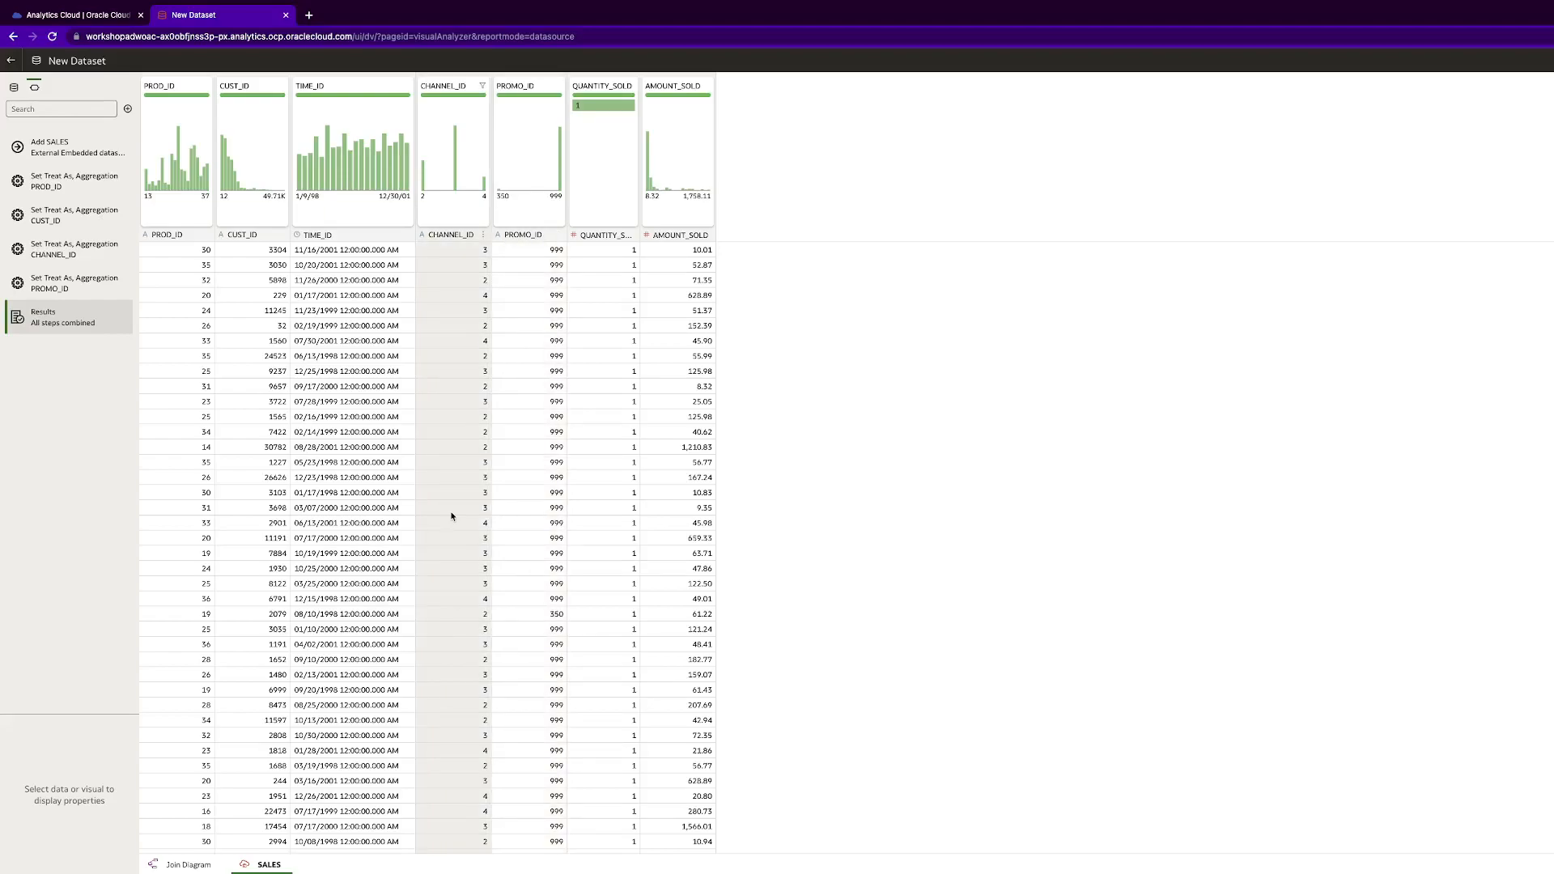
mouse_move(96, 284)
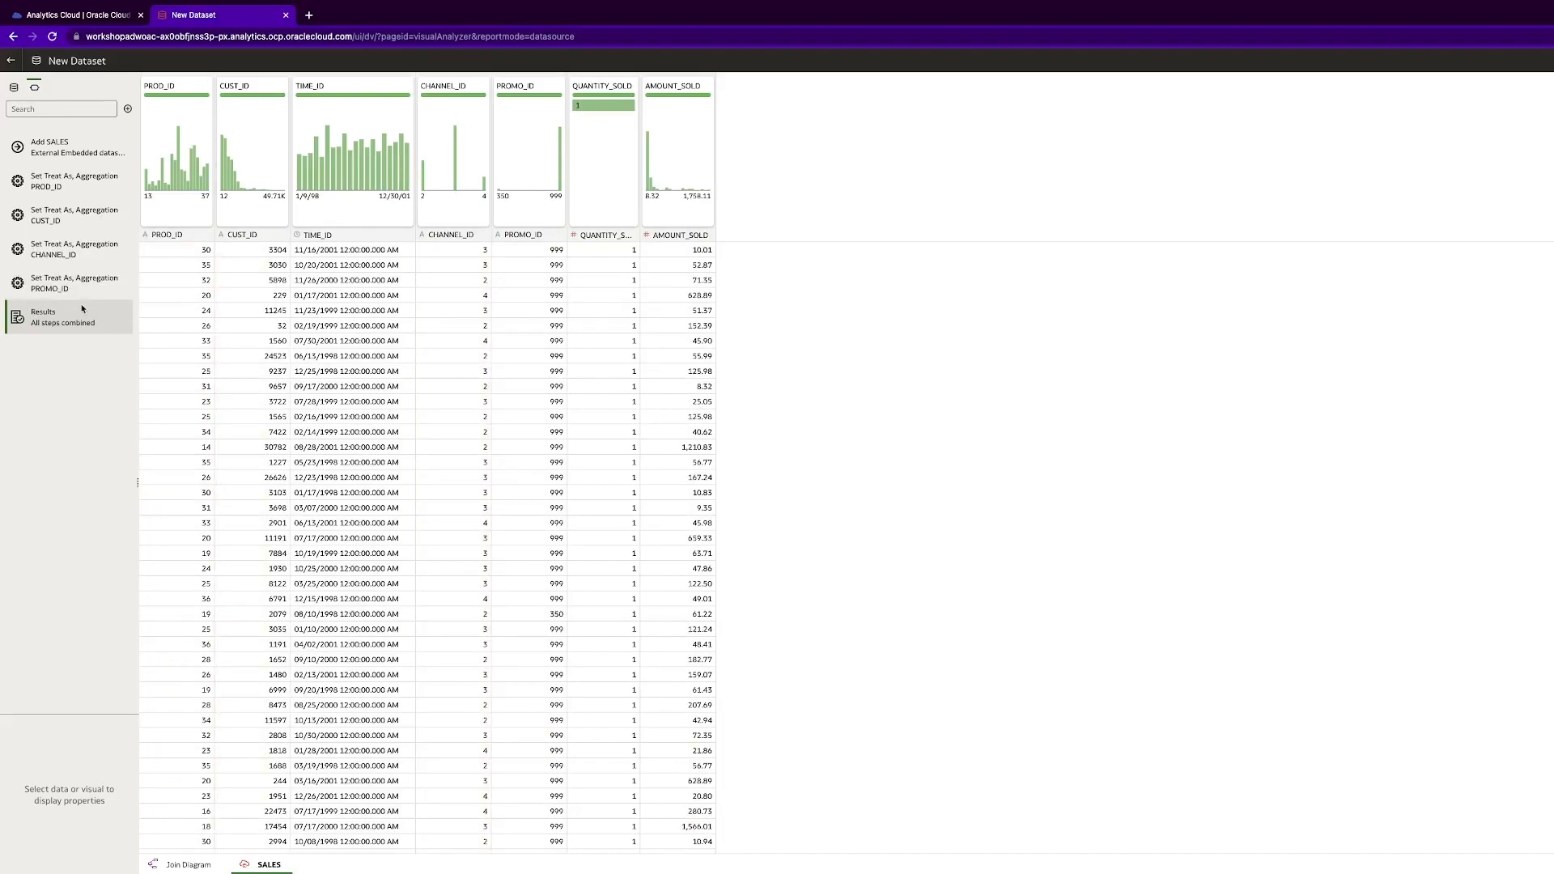
left_click(96, 286)
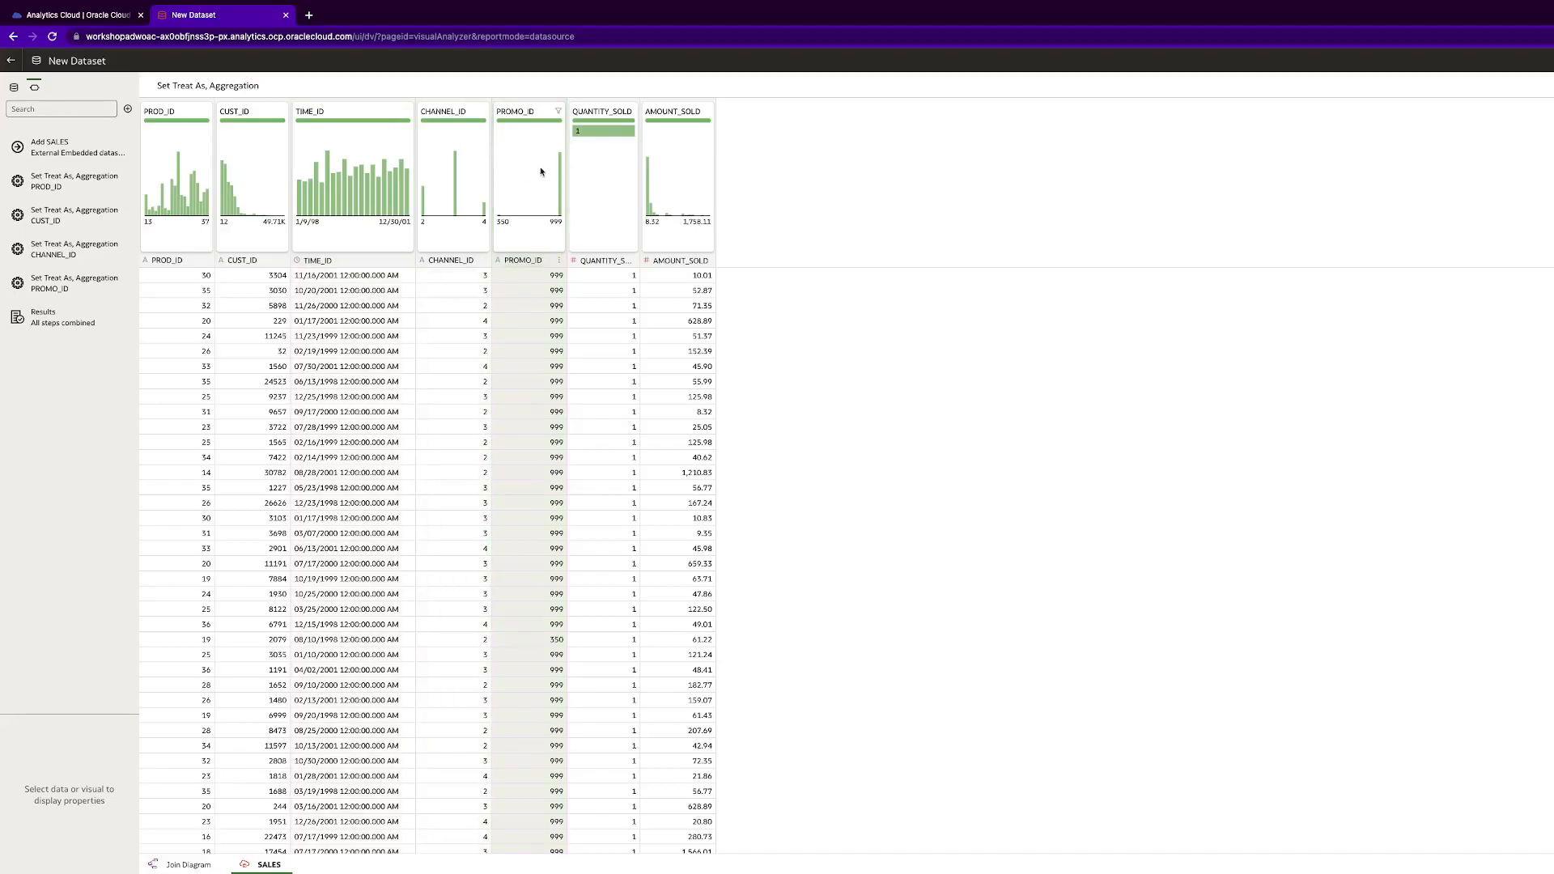
right_click(522, 175)
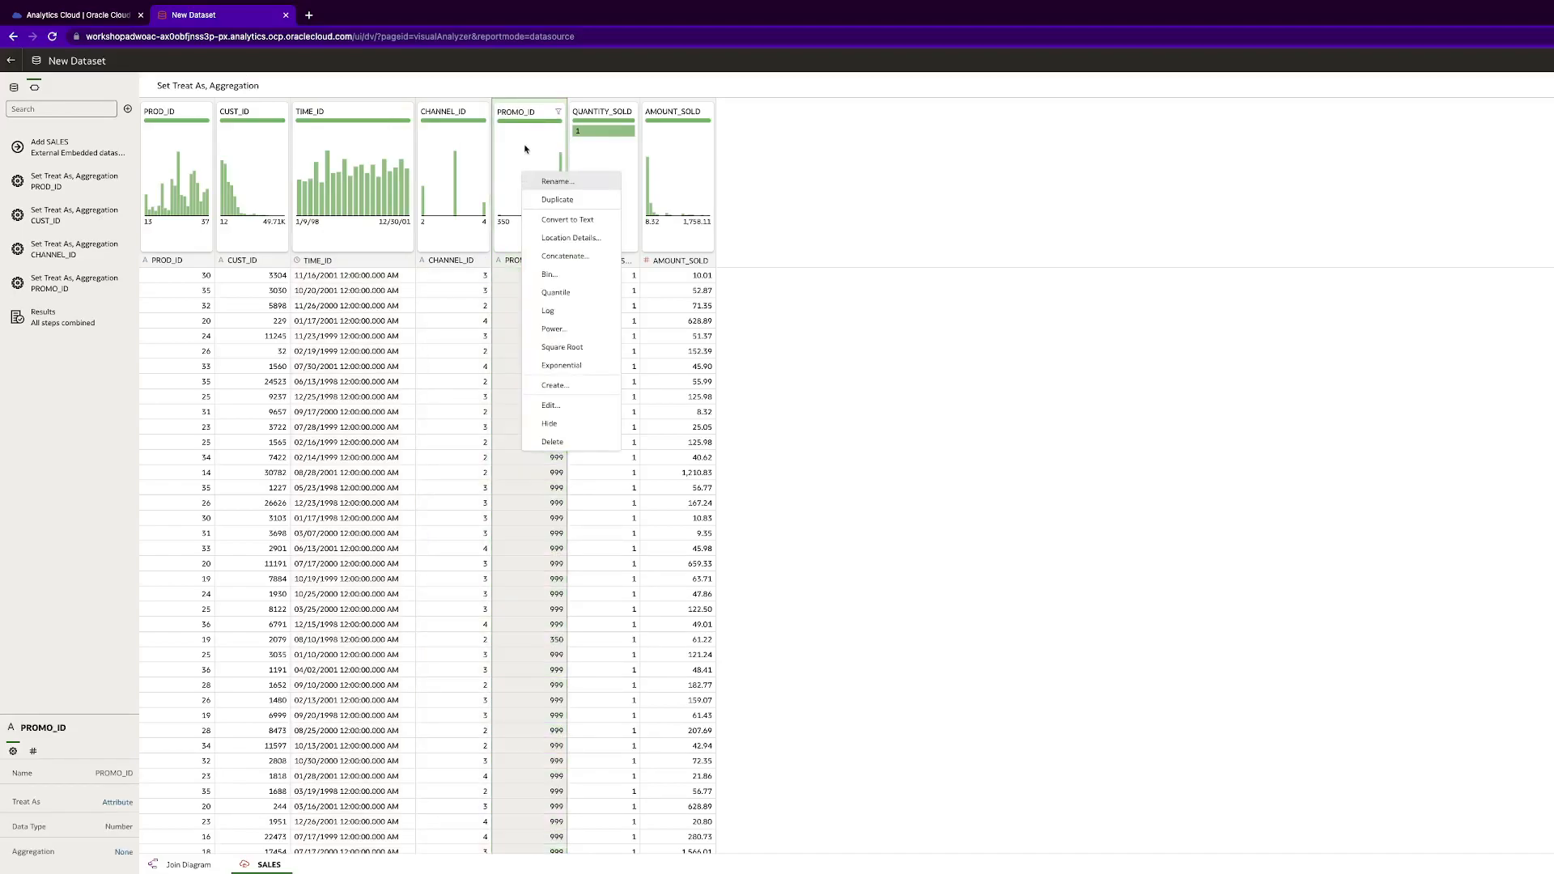
left_click(524, 147)
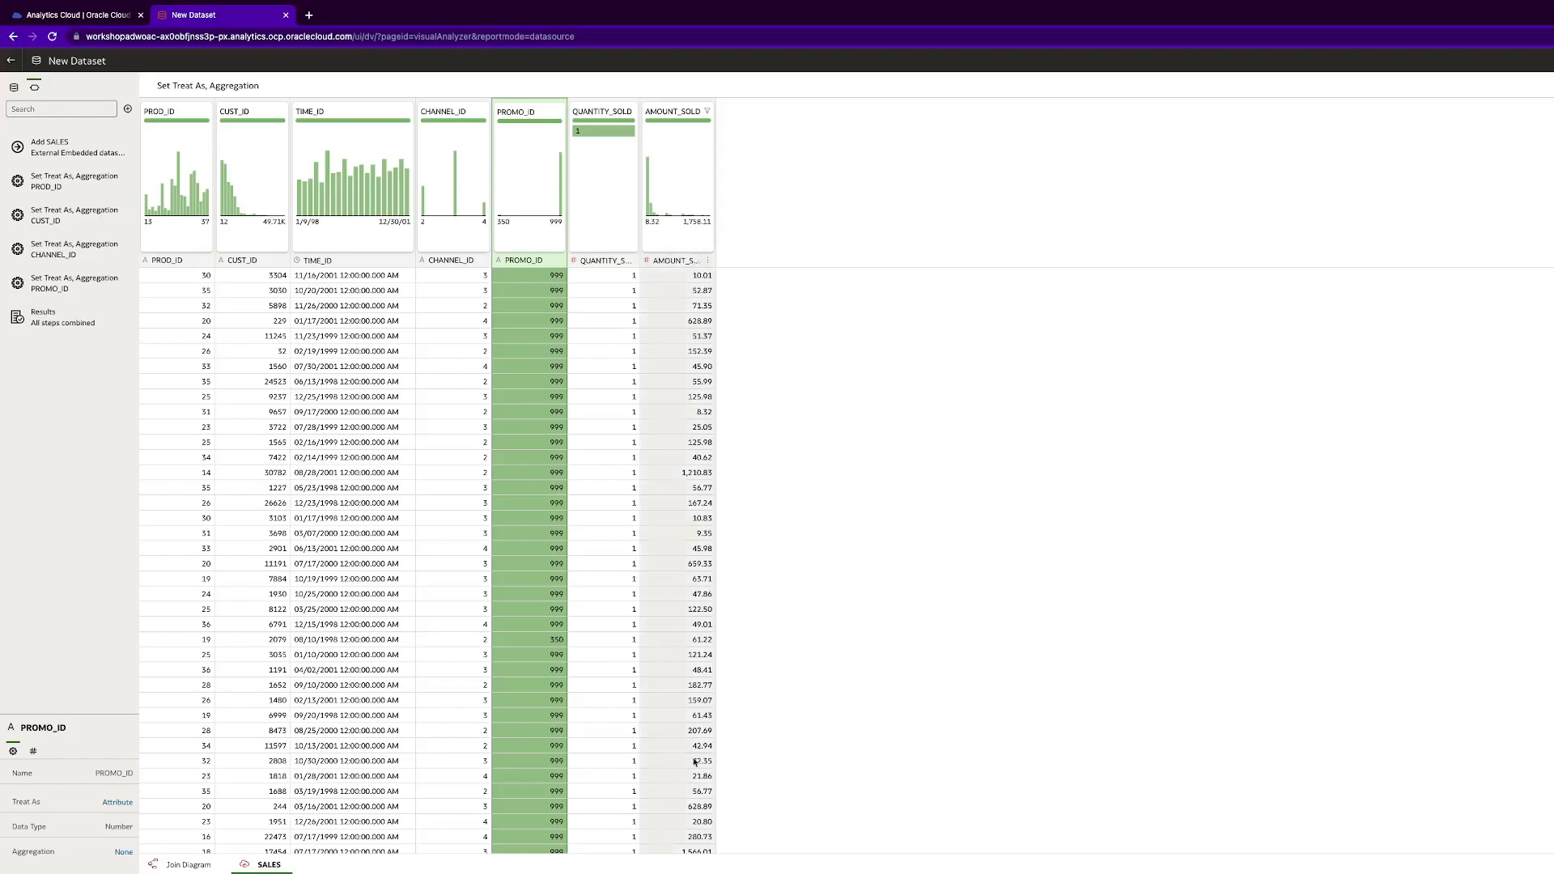
left_click(125, 251)
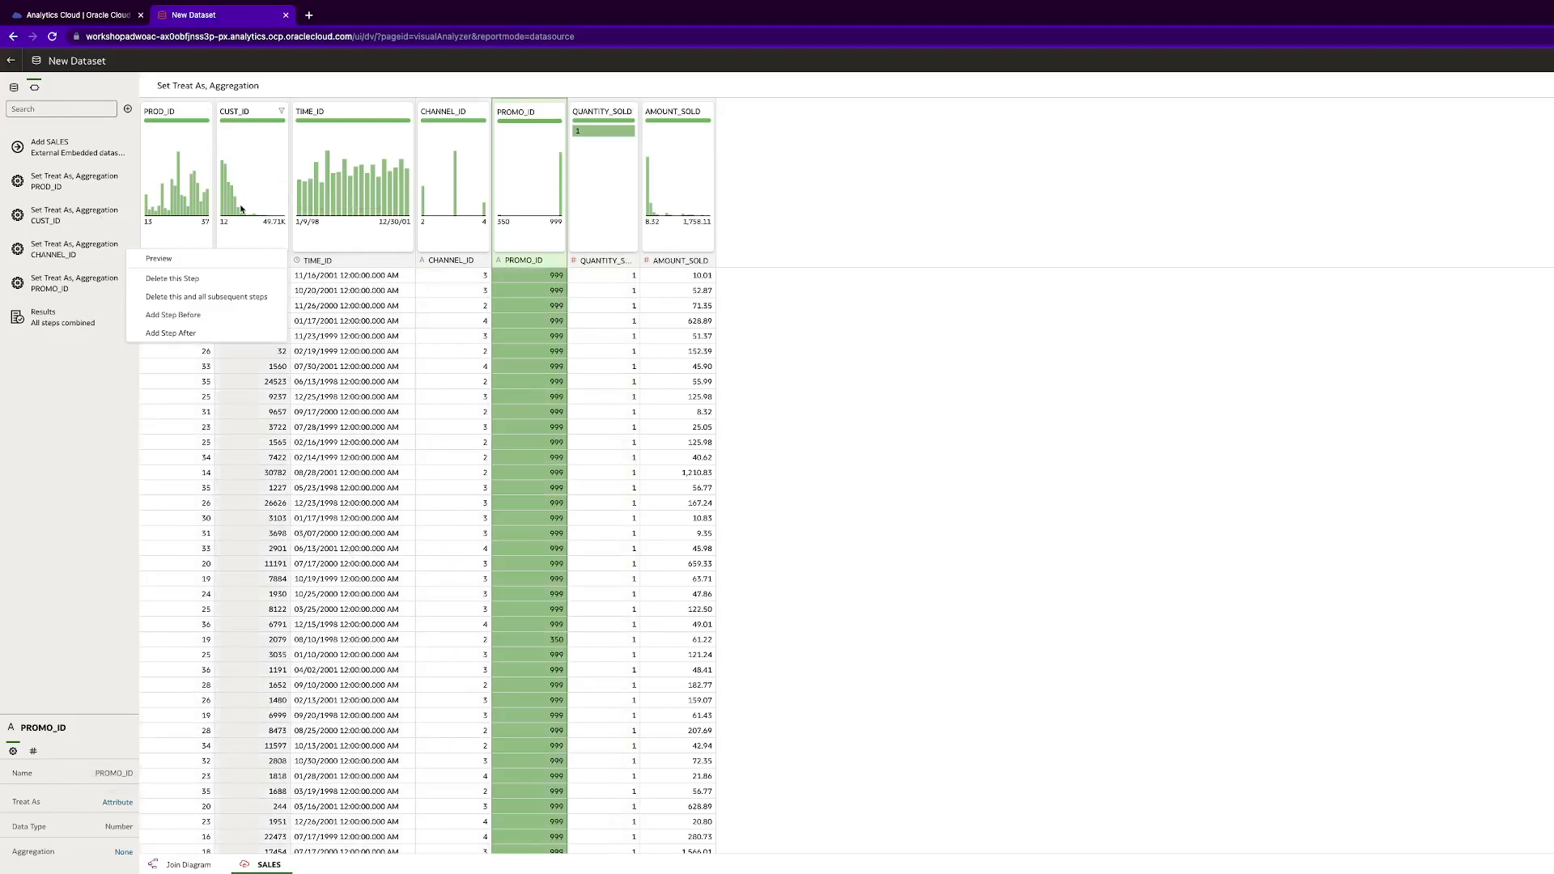
left_click(165, 139)
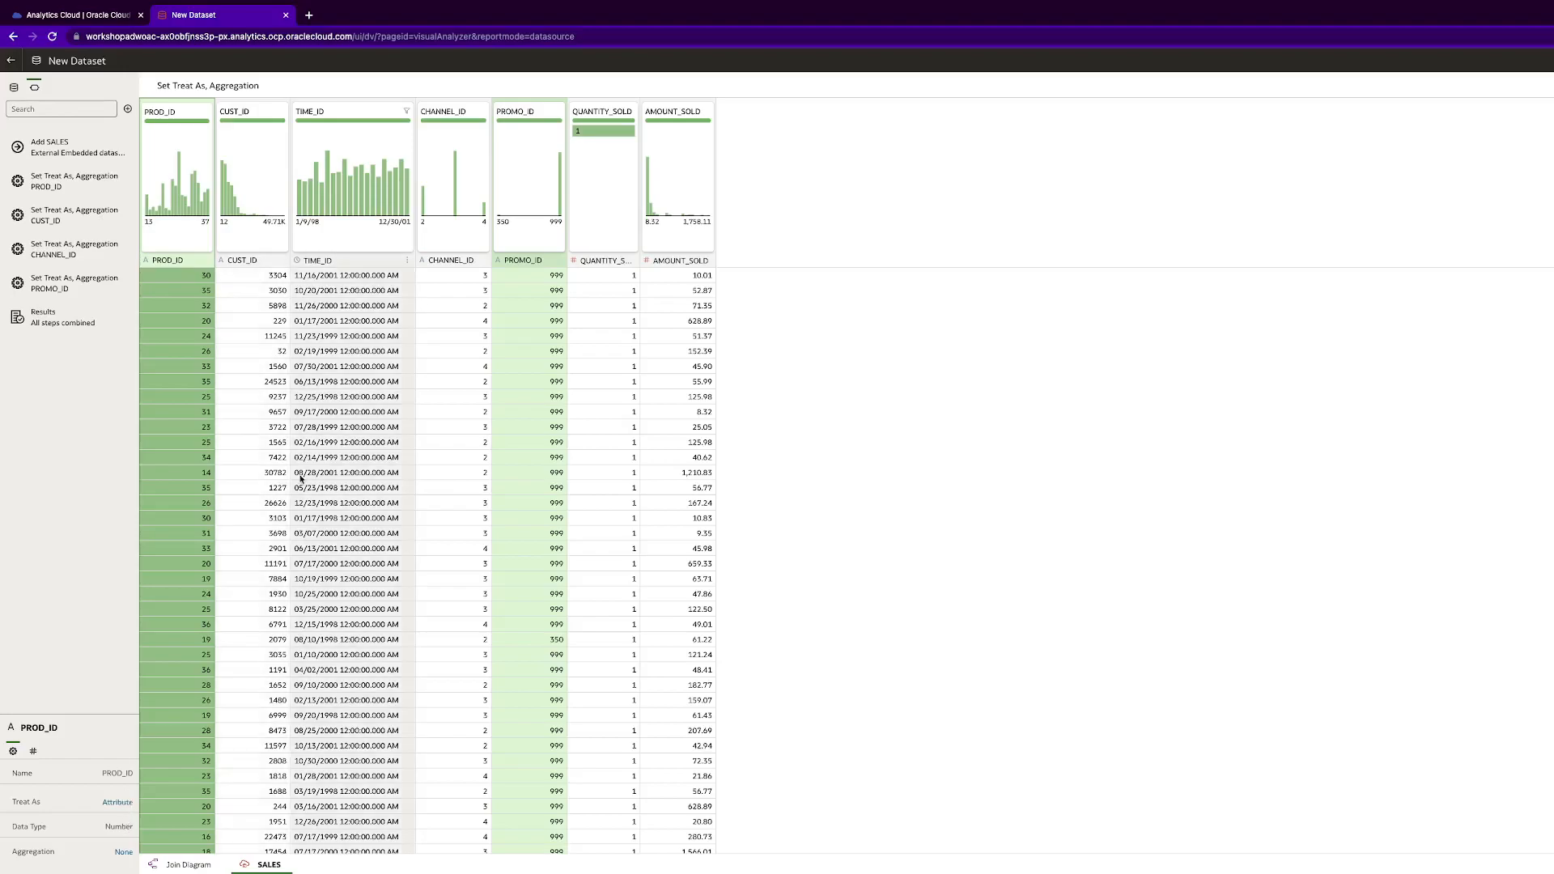
left_click(474, 195)
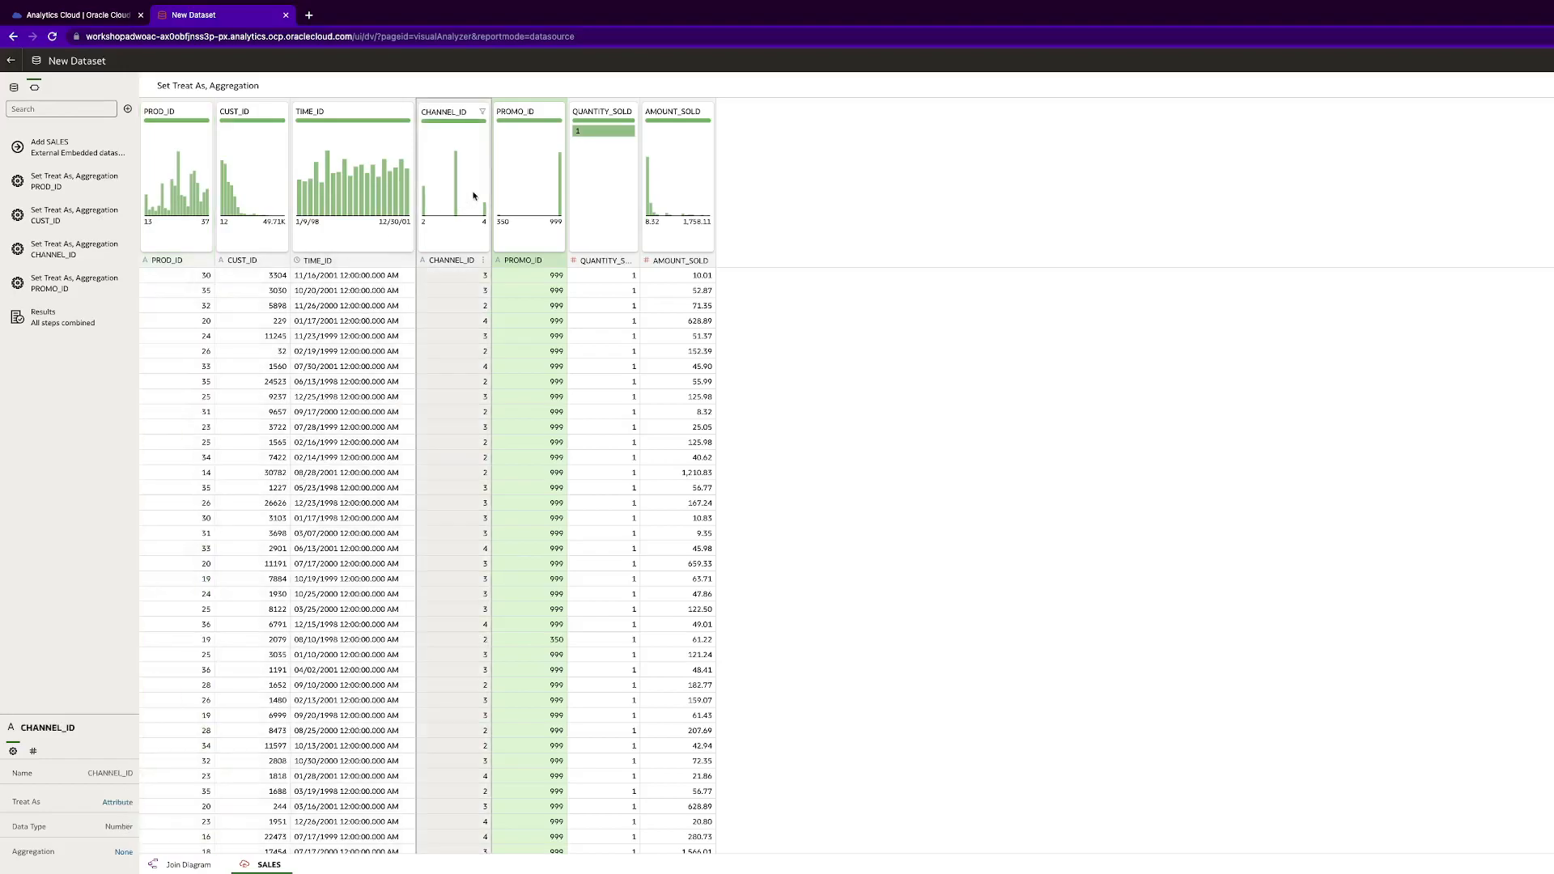
left_click(522, 231)
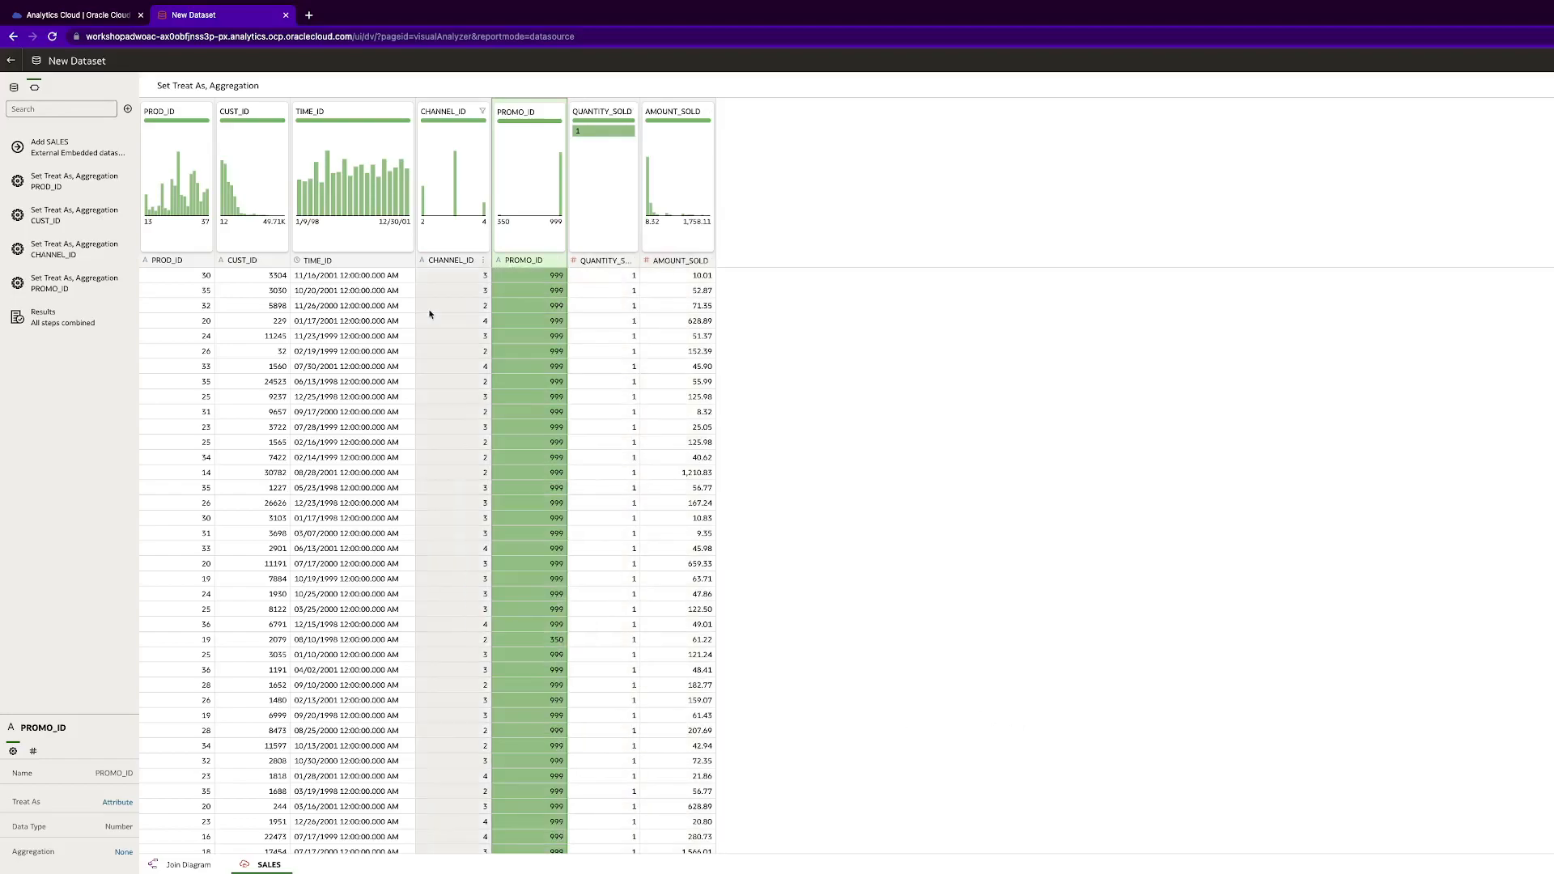
Step: Turn the CUST_ID column of the SALES table into a measure with its aggregation set to Count Distinct
left_click(238, 202)
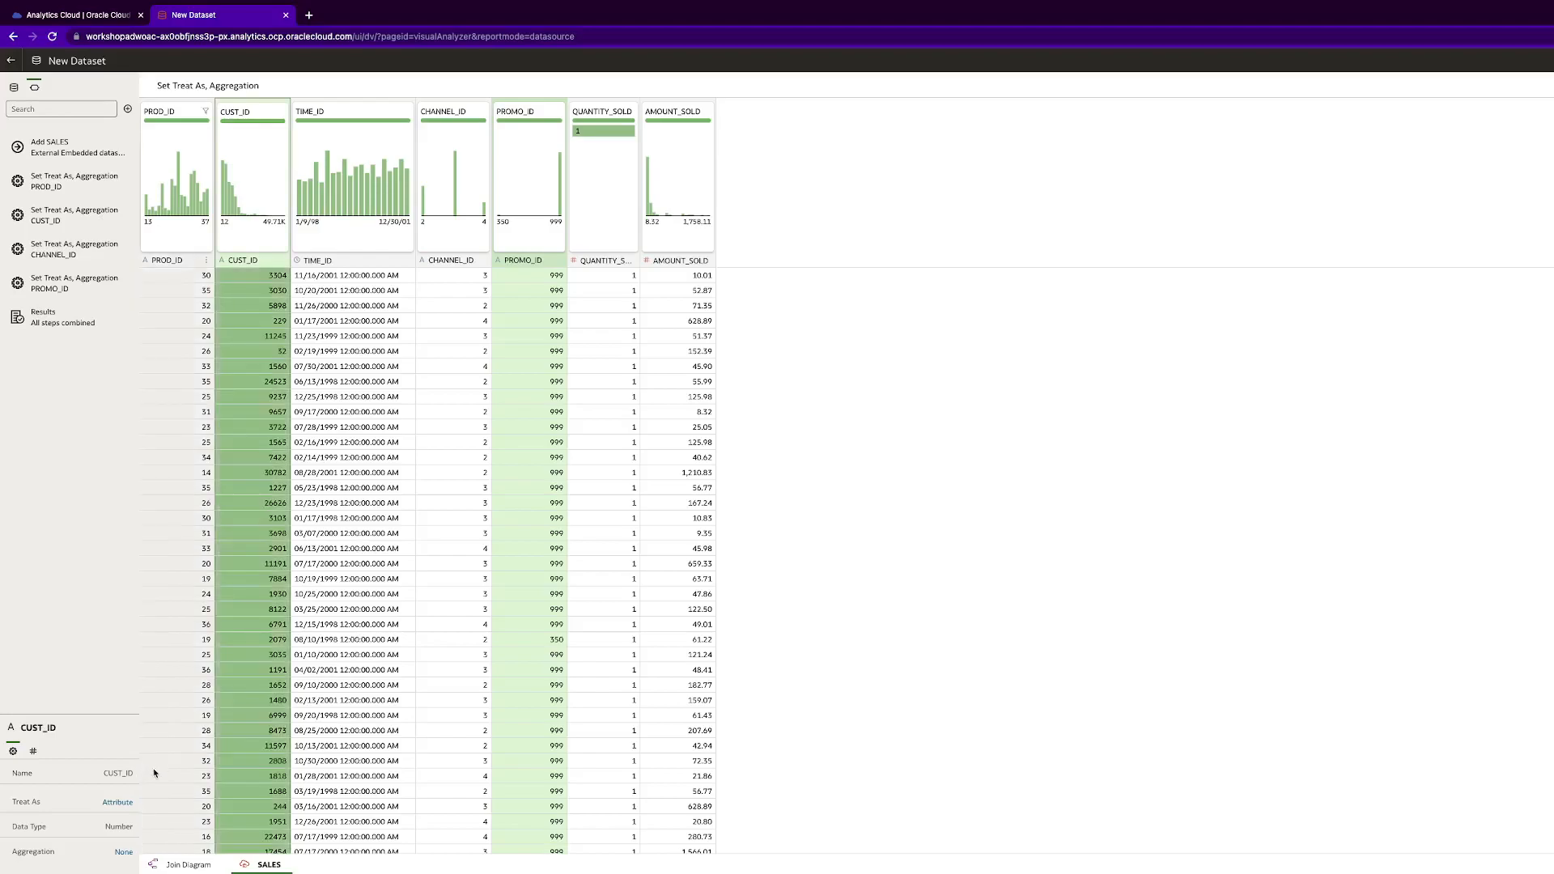
left_click(121, 853)
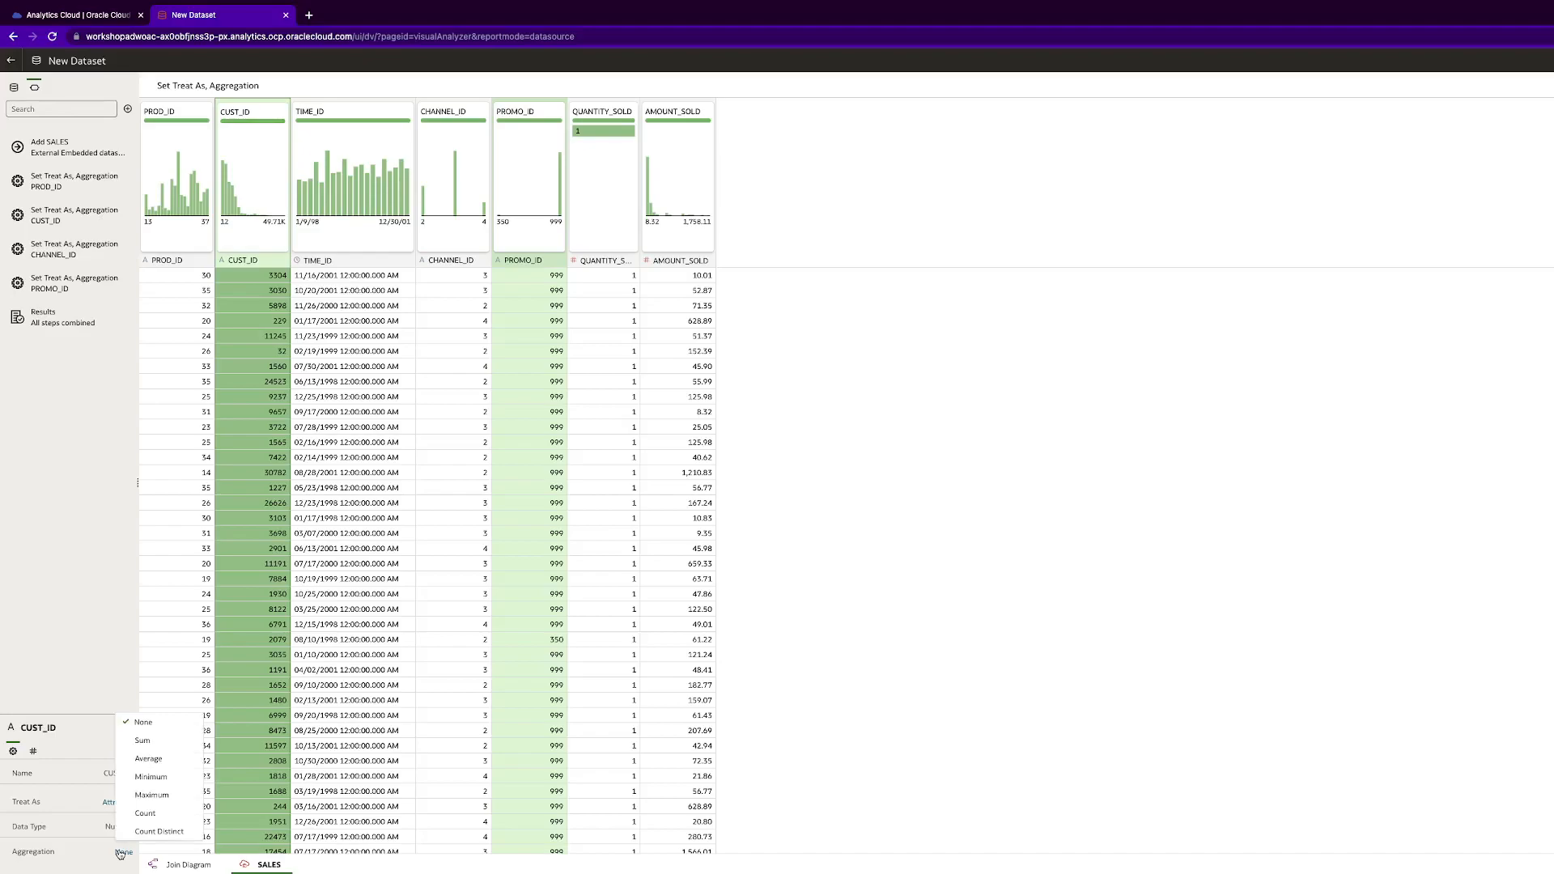
left_click(158, 748)
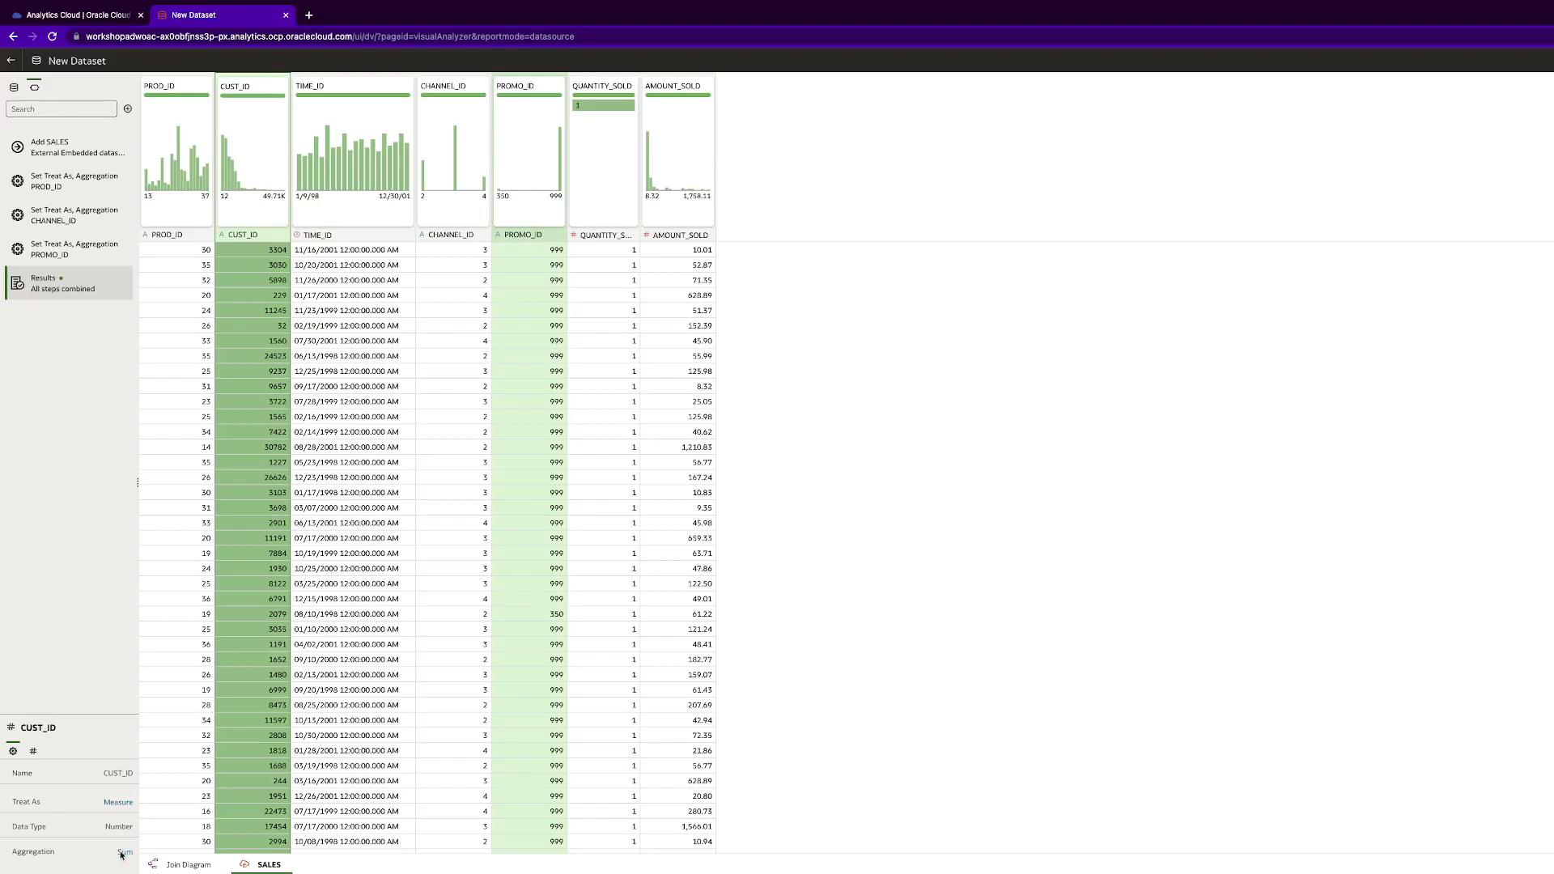
left_click(123, 852)
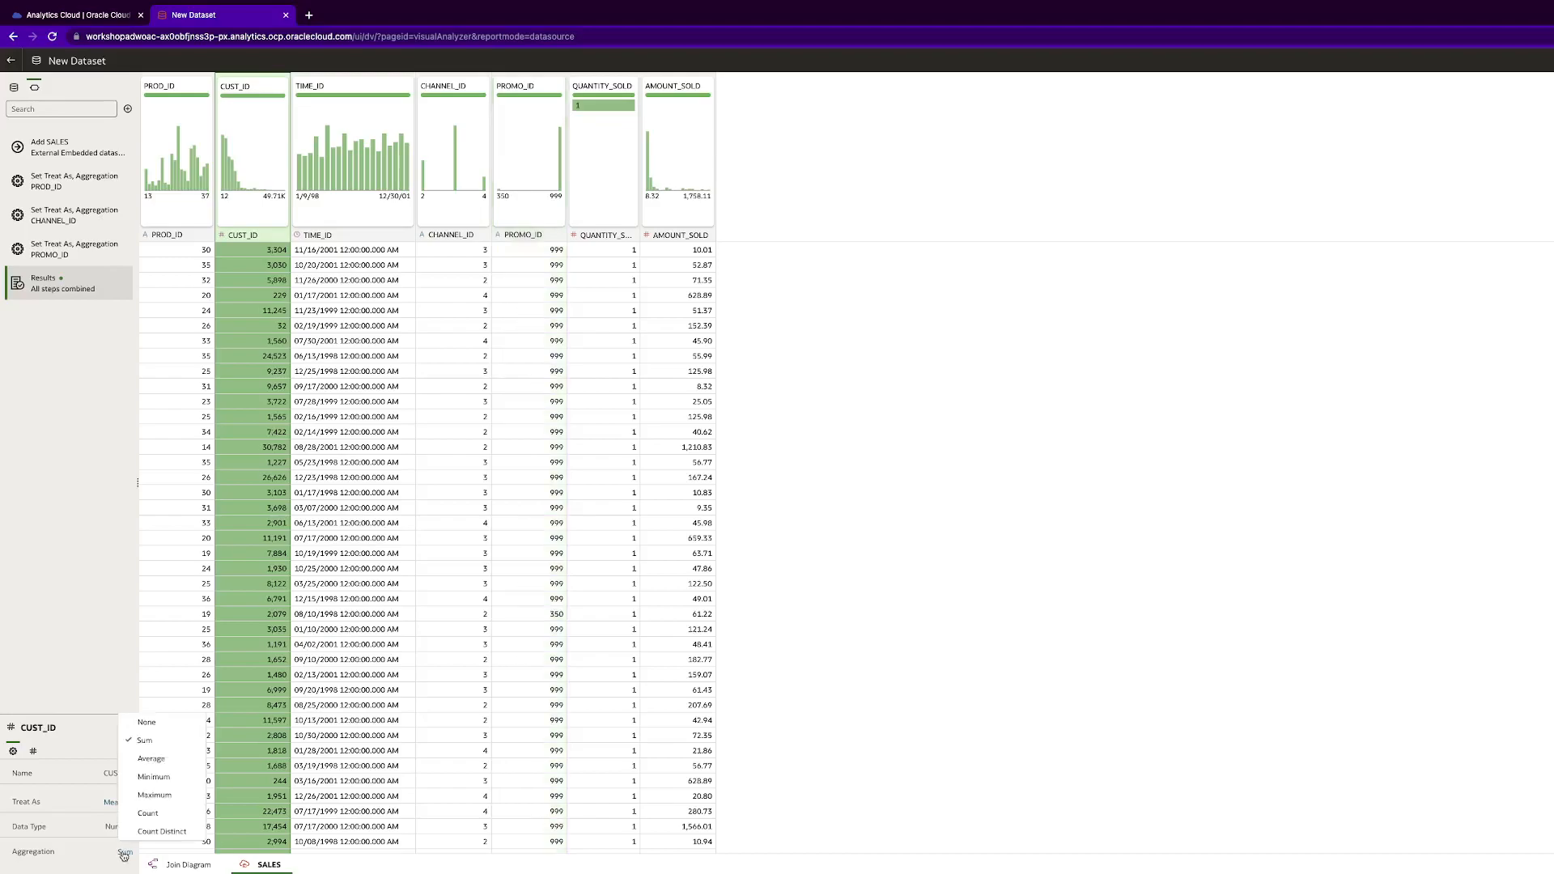
left_click(161, 834)
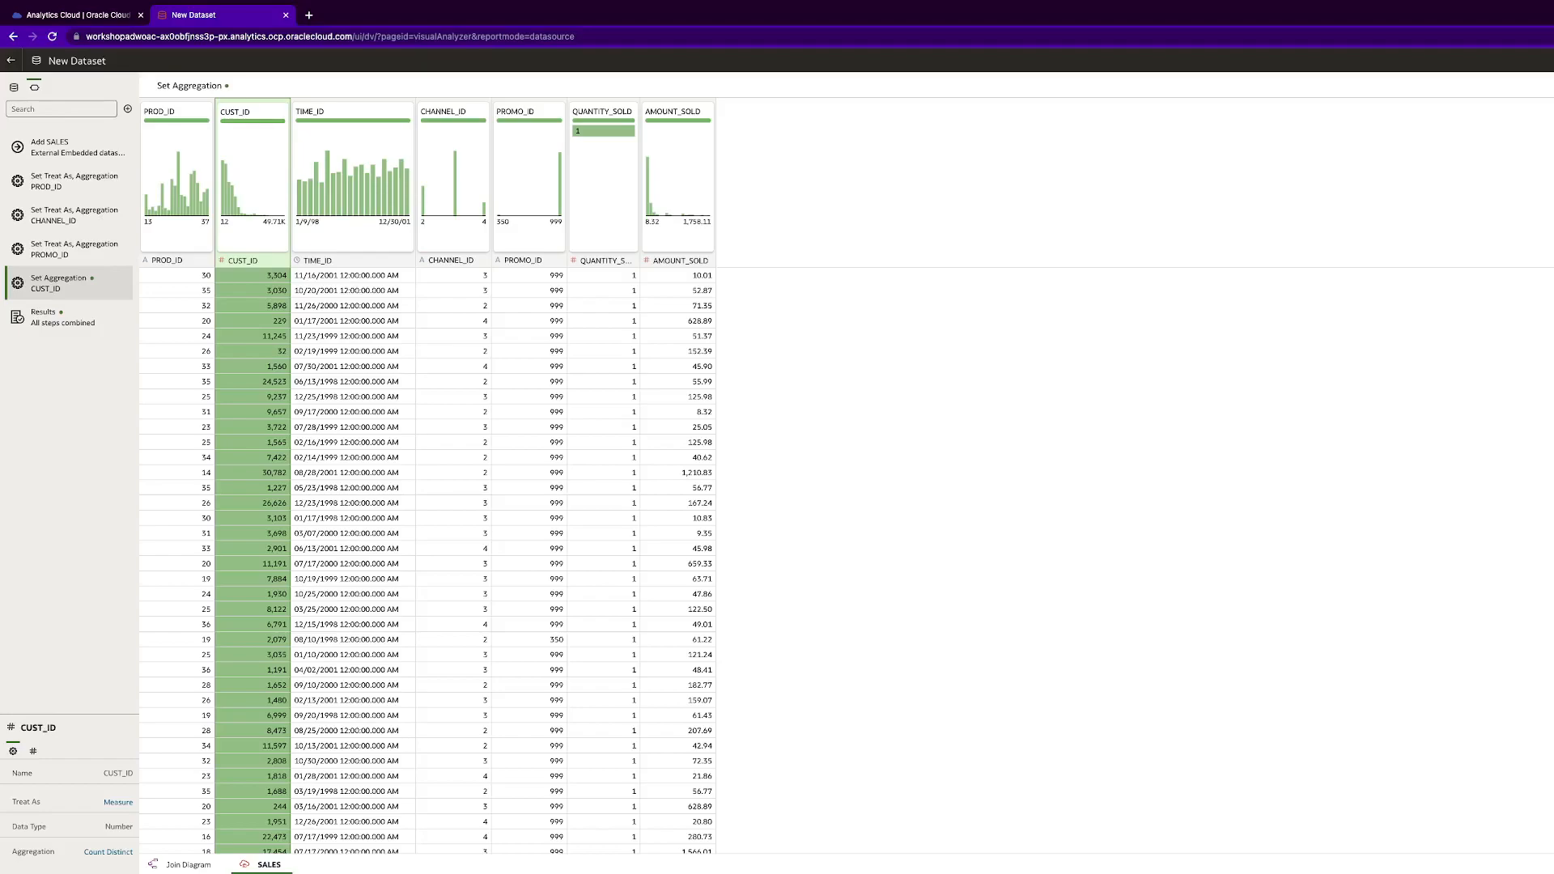
Step: Save the dataset under the name SH_SALES, leaving the description empty
key("ctrl+s")
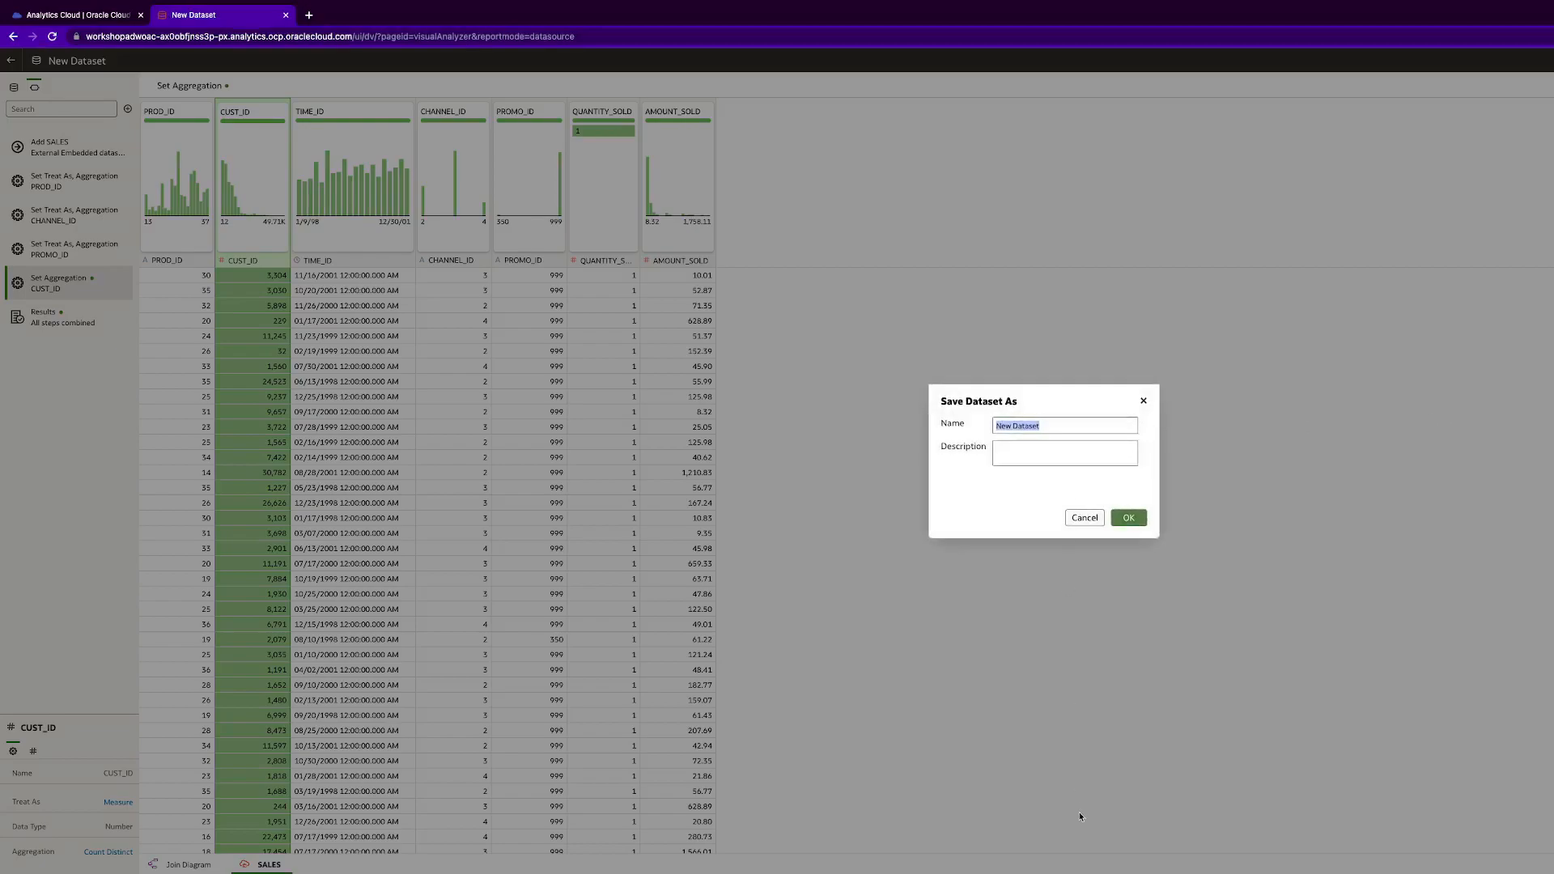
key("BackSpace")
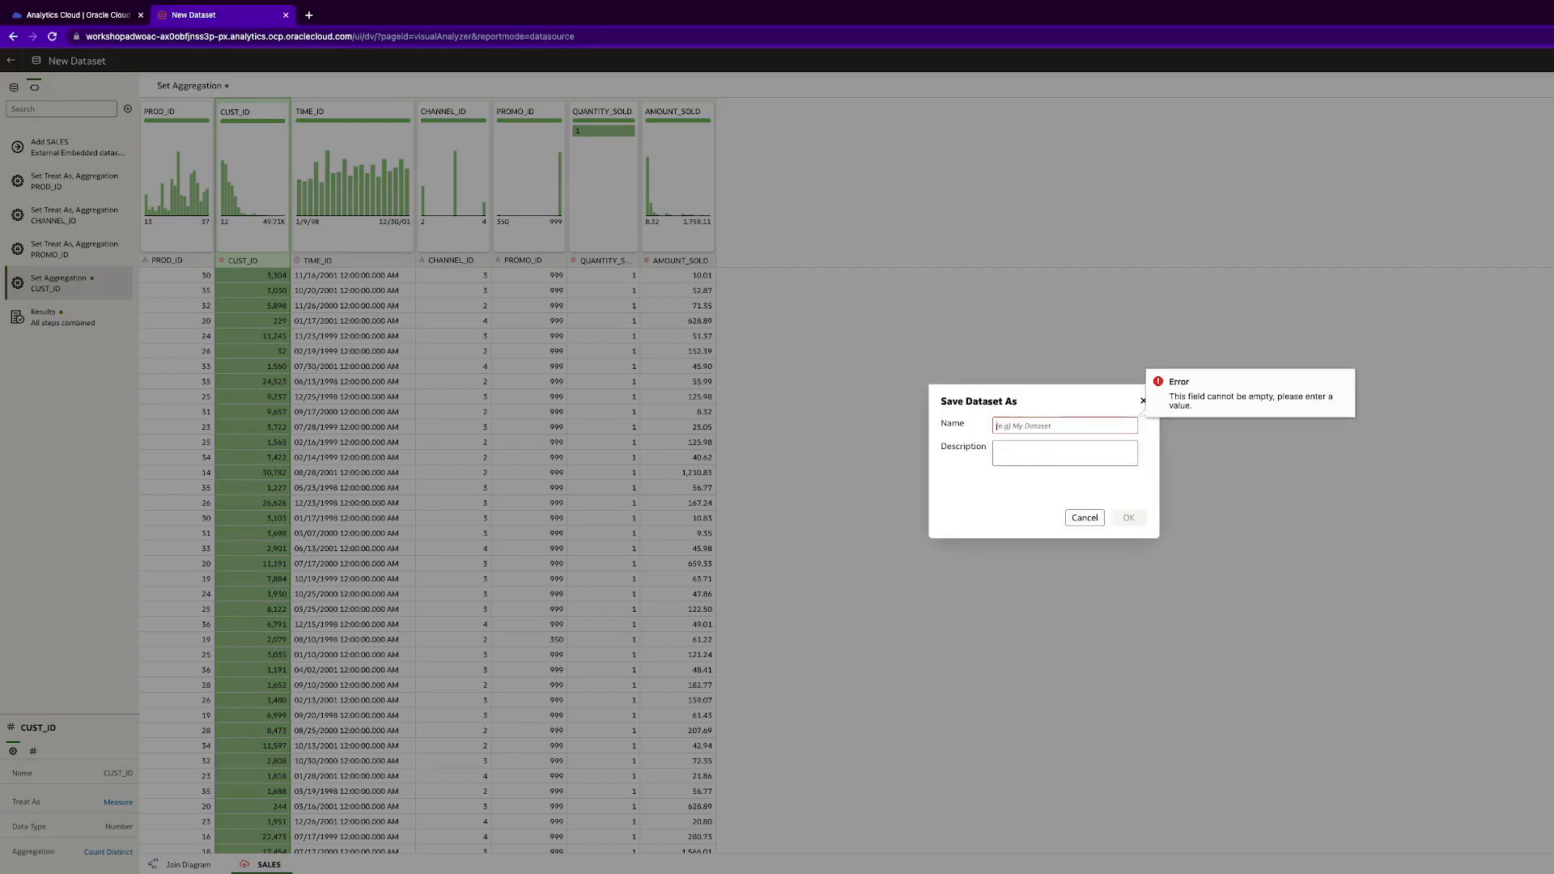
type("SH_SALES")
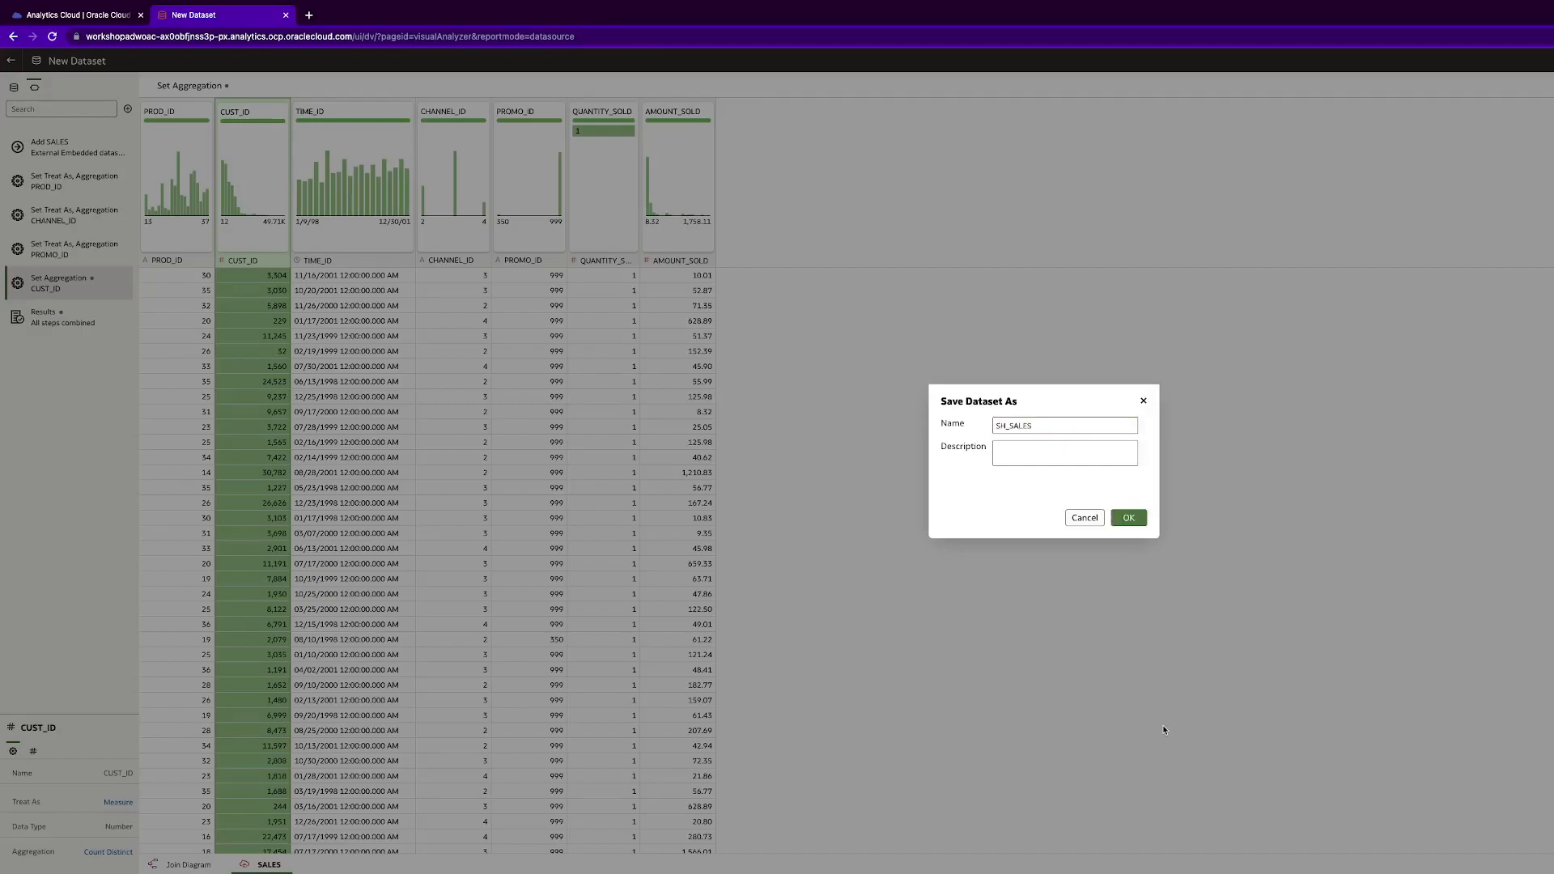
left_click(1134, 526)
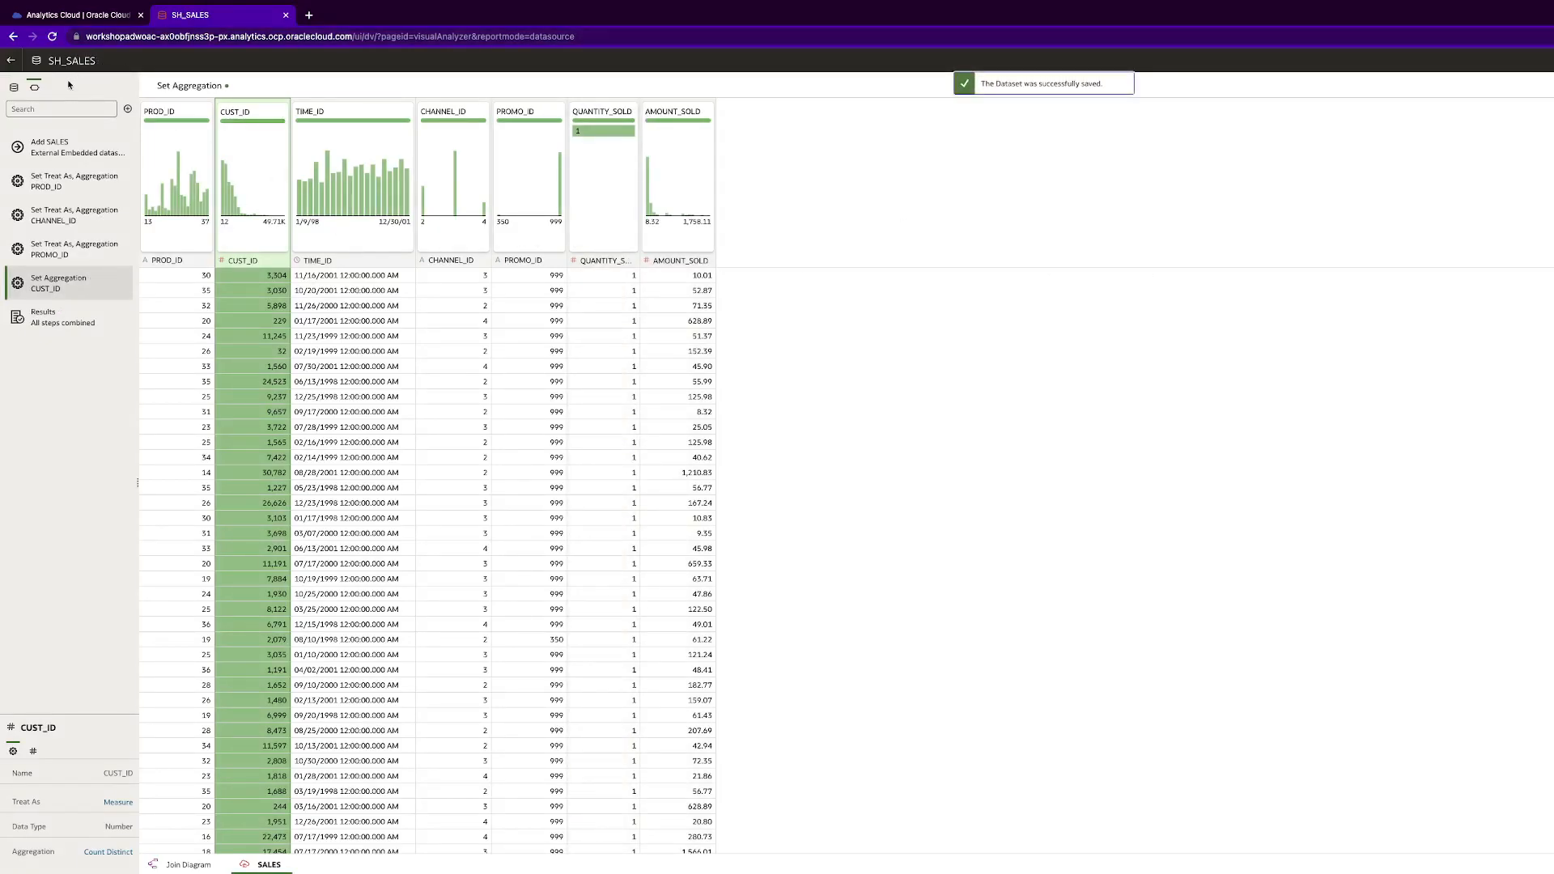
Step: Create a new workbook from the SH_SALES dataset
left_click(46, 61)
left_click(102, 61)
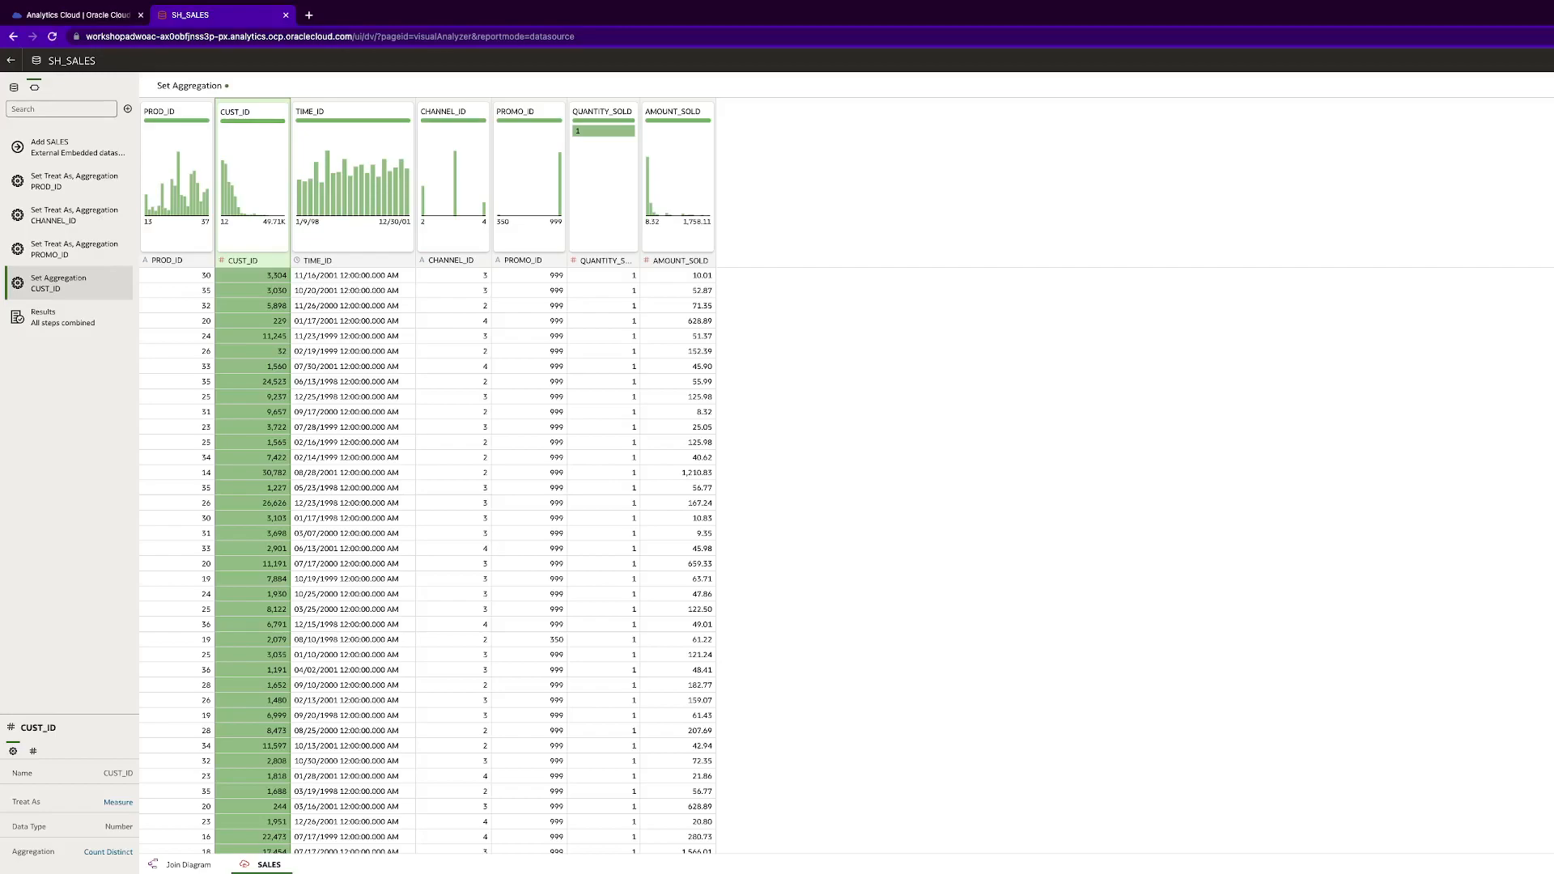
left_click(1550, 60)
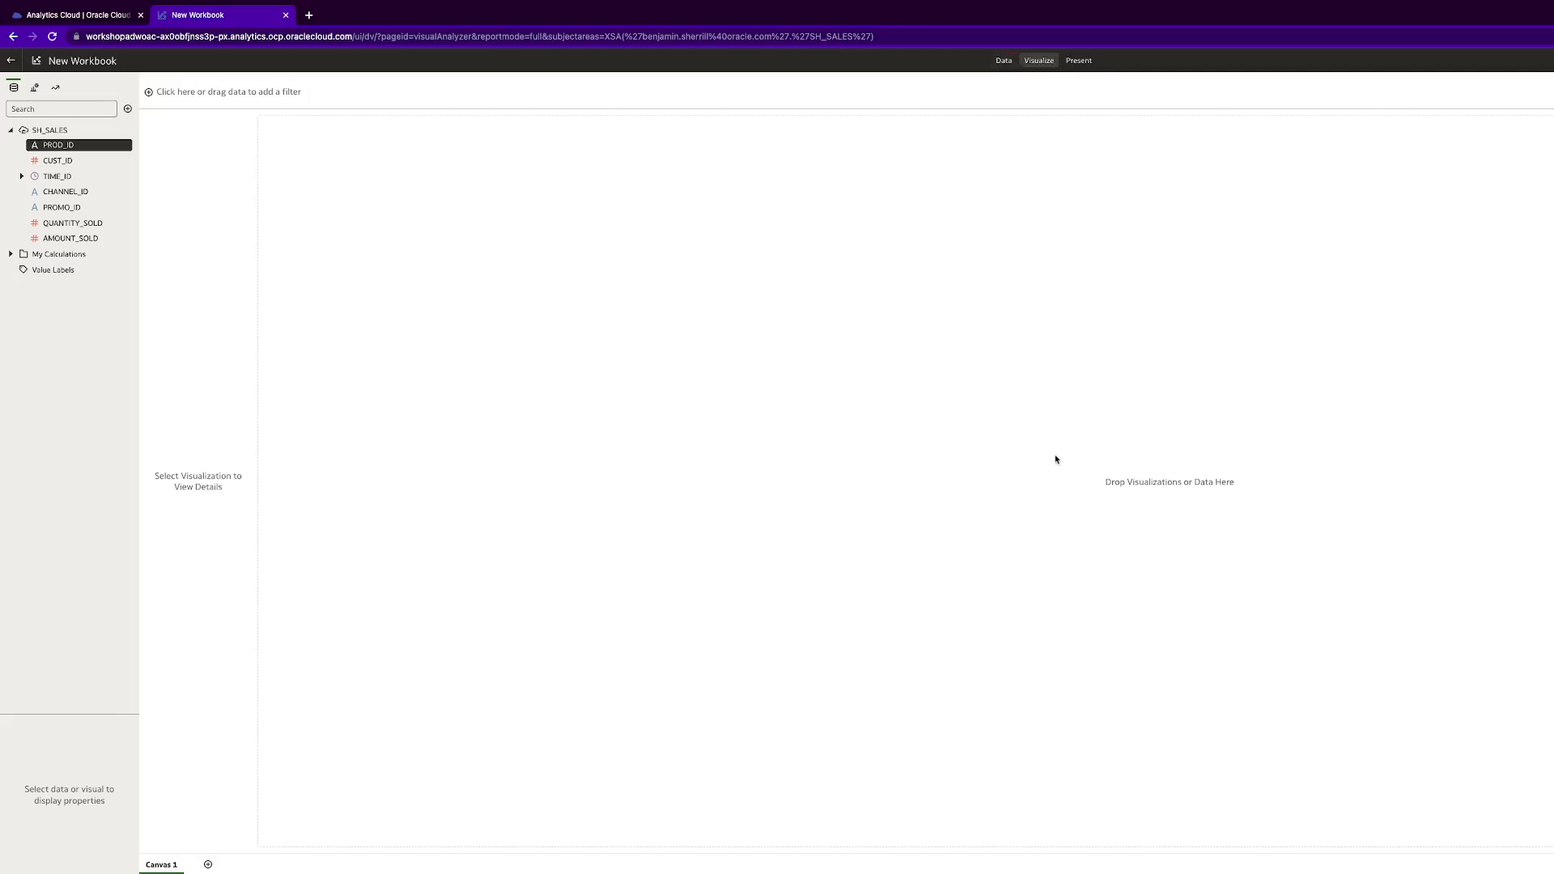
Step: Look over the workbook's Data, Visualize and Present pages, and return to the Visualize canvas
left_click(1004, 59)
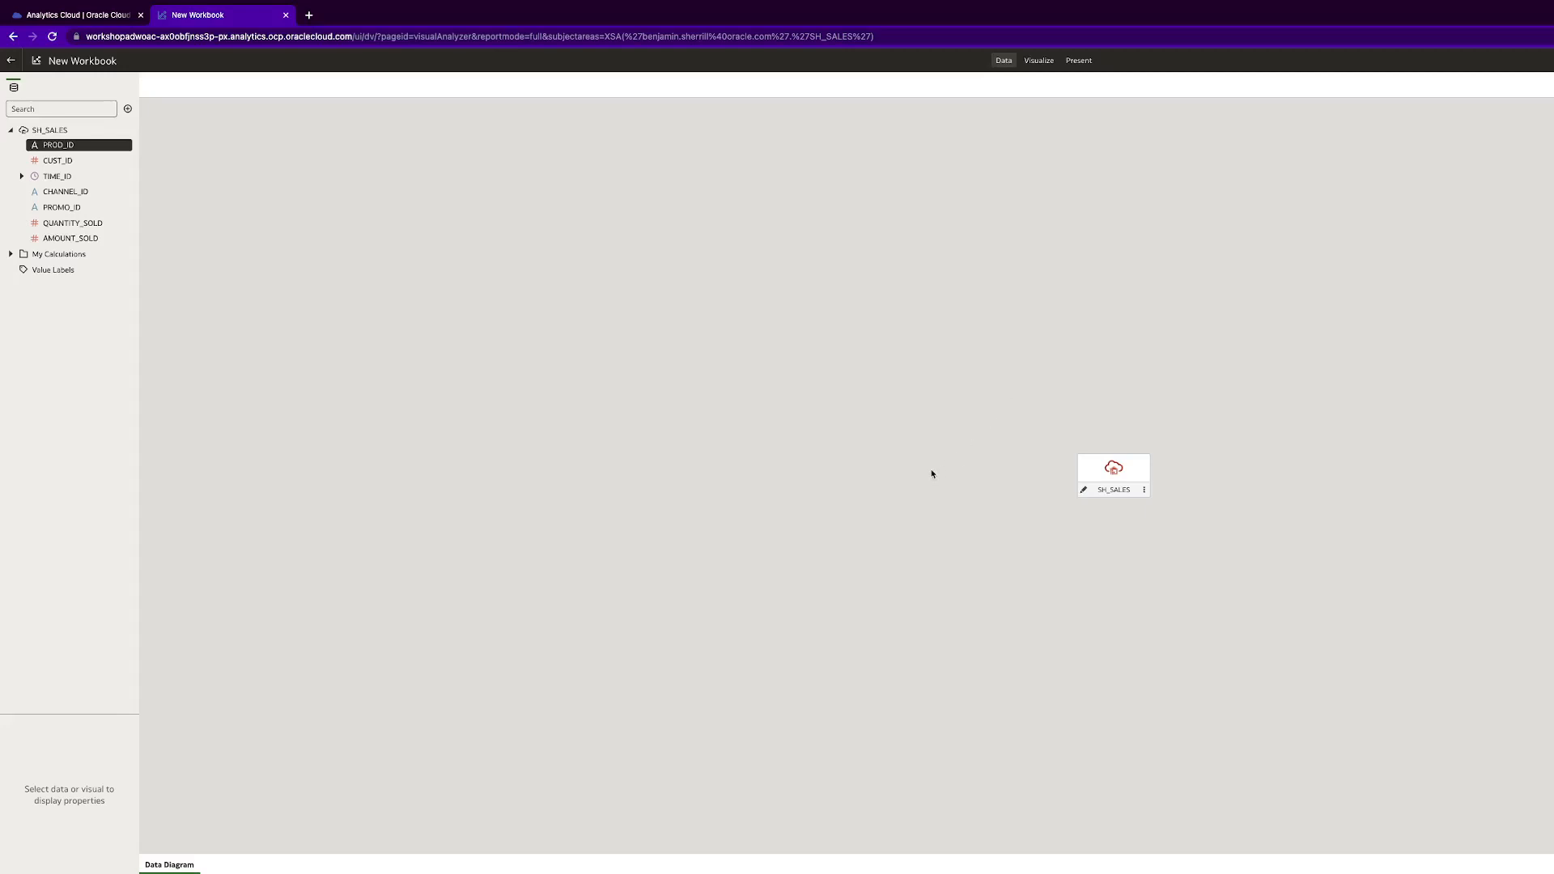
left_click(1037, 60)
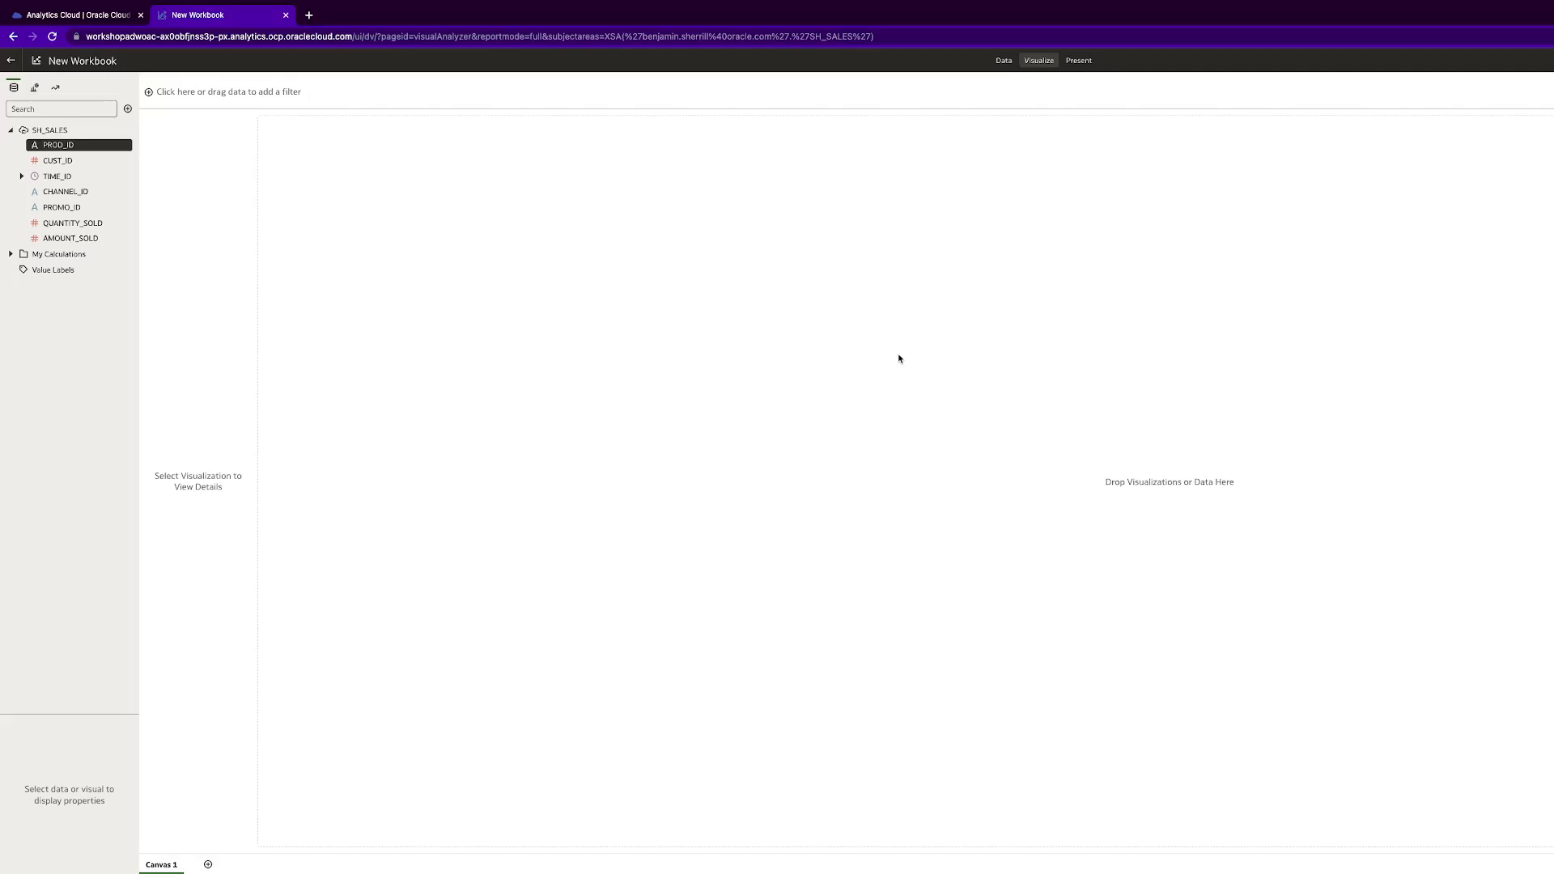
left_click(1081, 61)
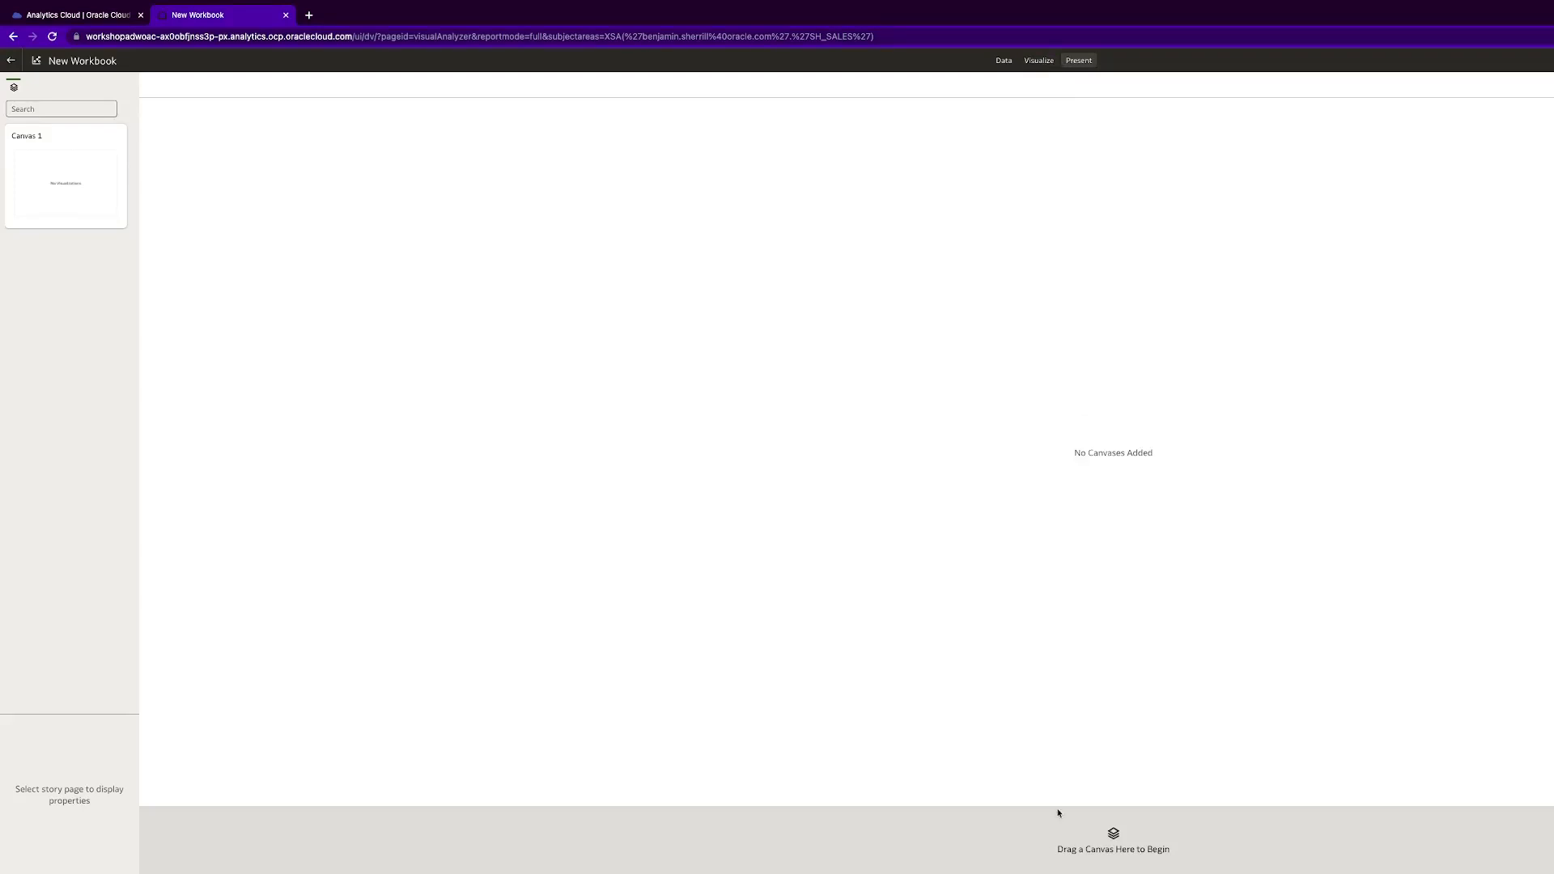
left_click(1038, 61)
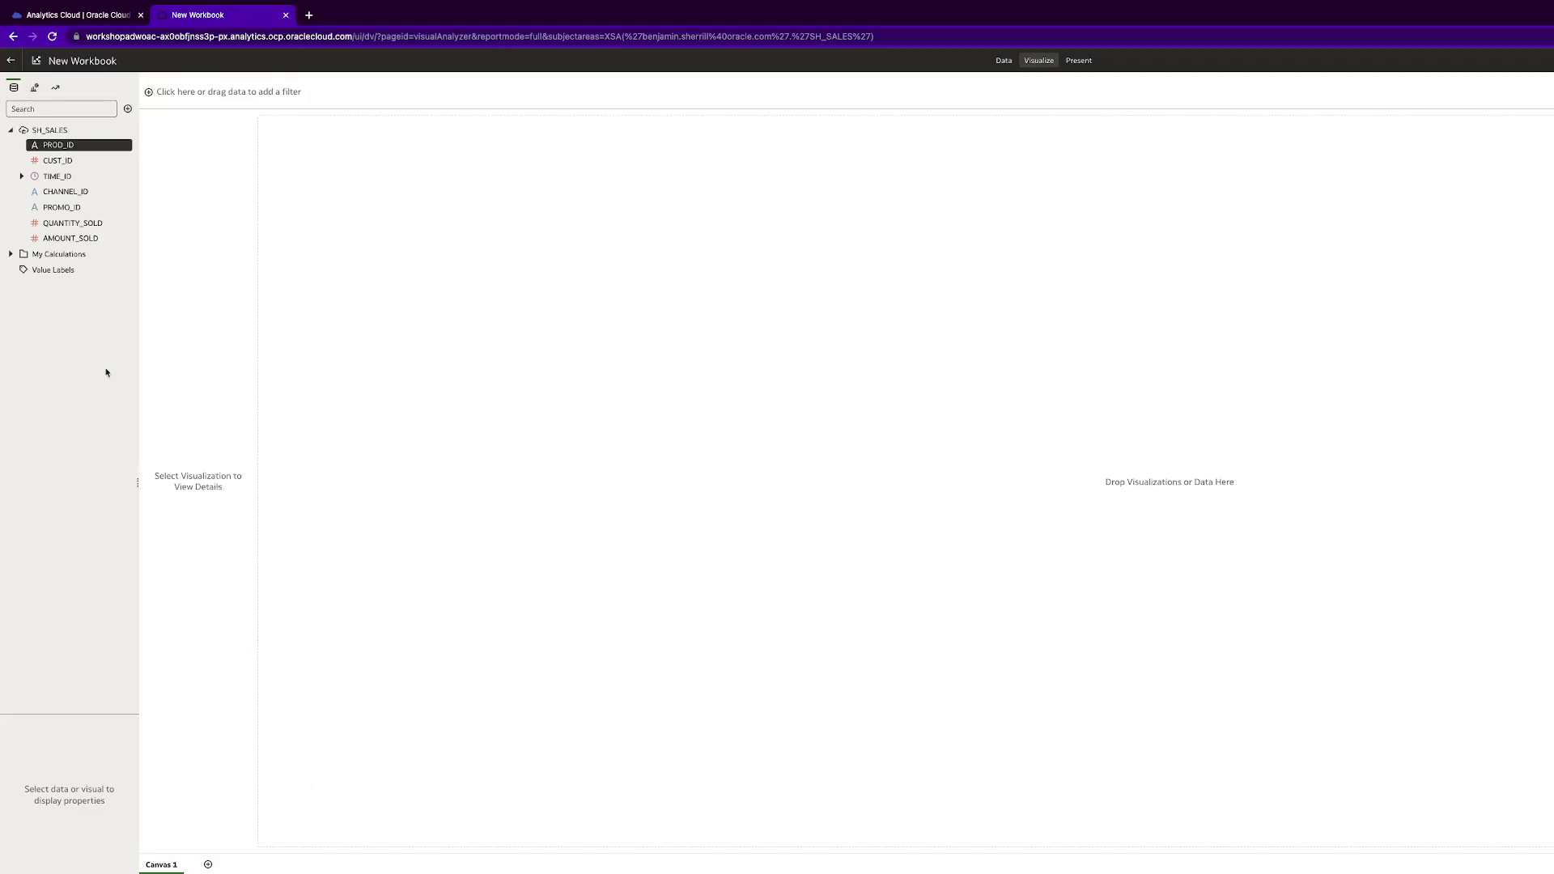
Step: Inspect the properties of the PROD_ID, AMOUNT_SOLD and TIME_ID columns in the SH_SALES dataset
left_click(85, 147)
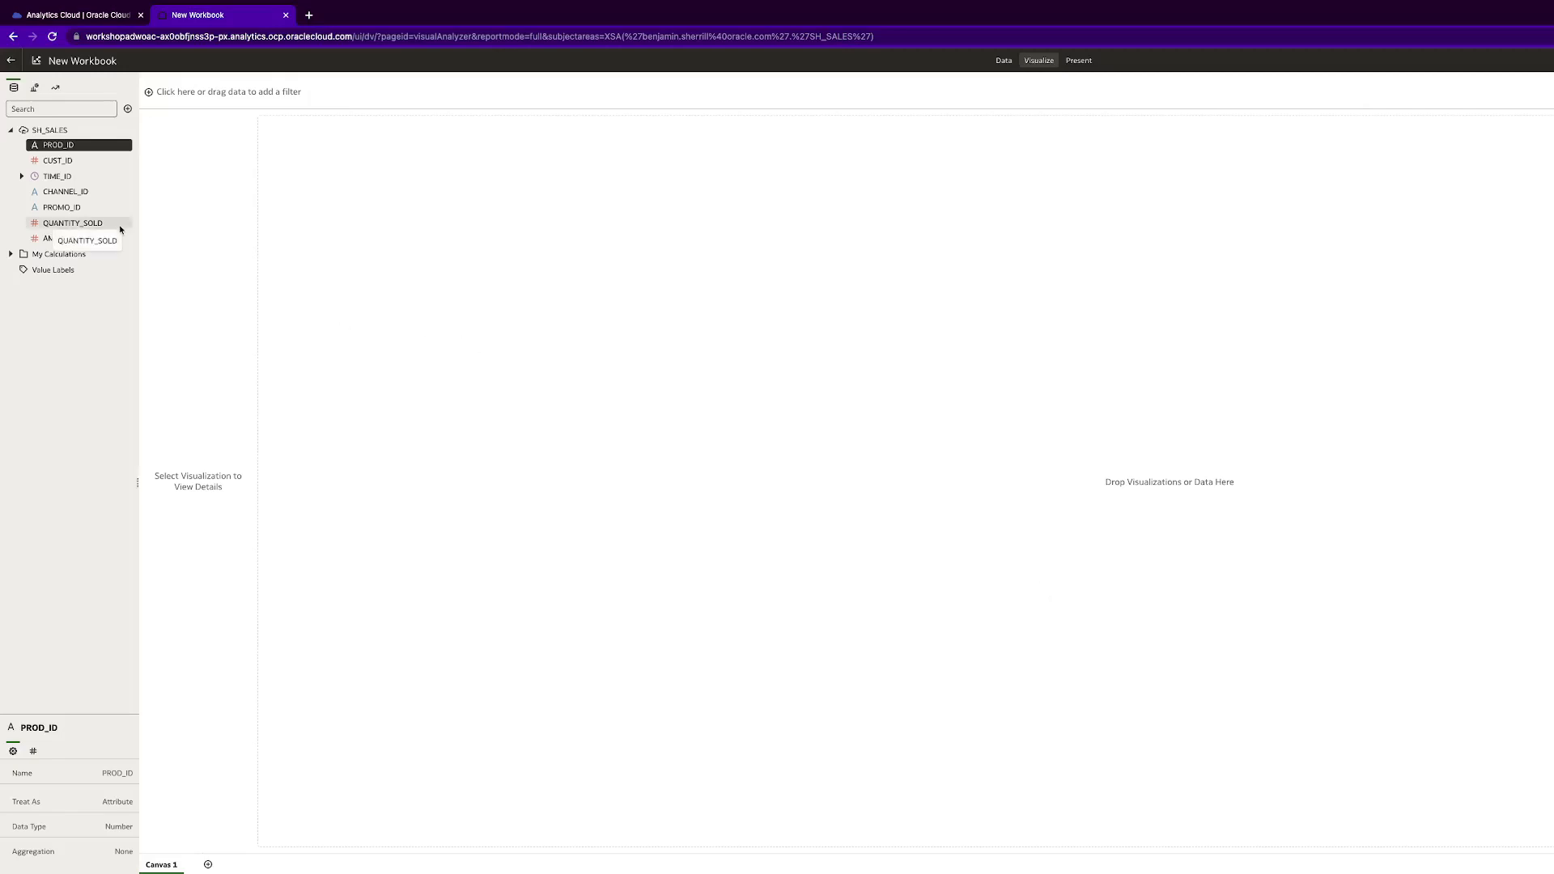
left_click(83, 241)
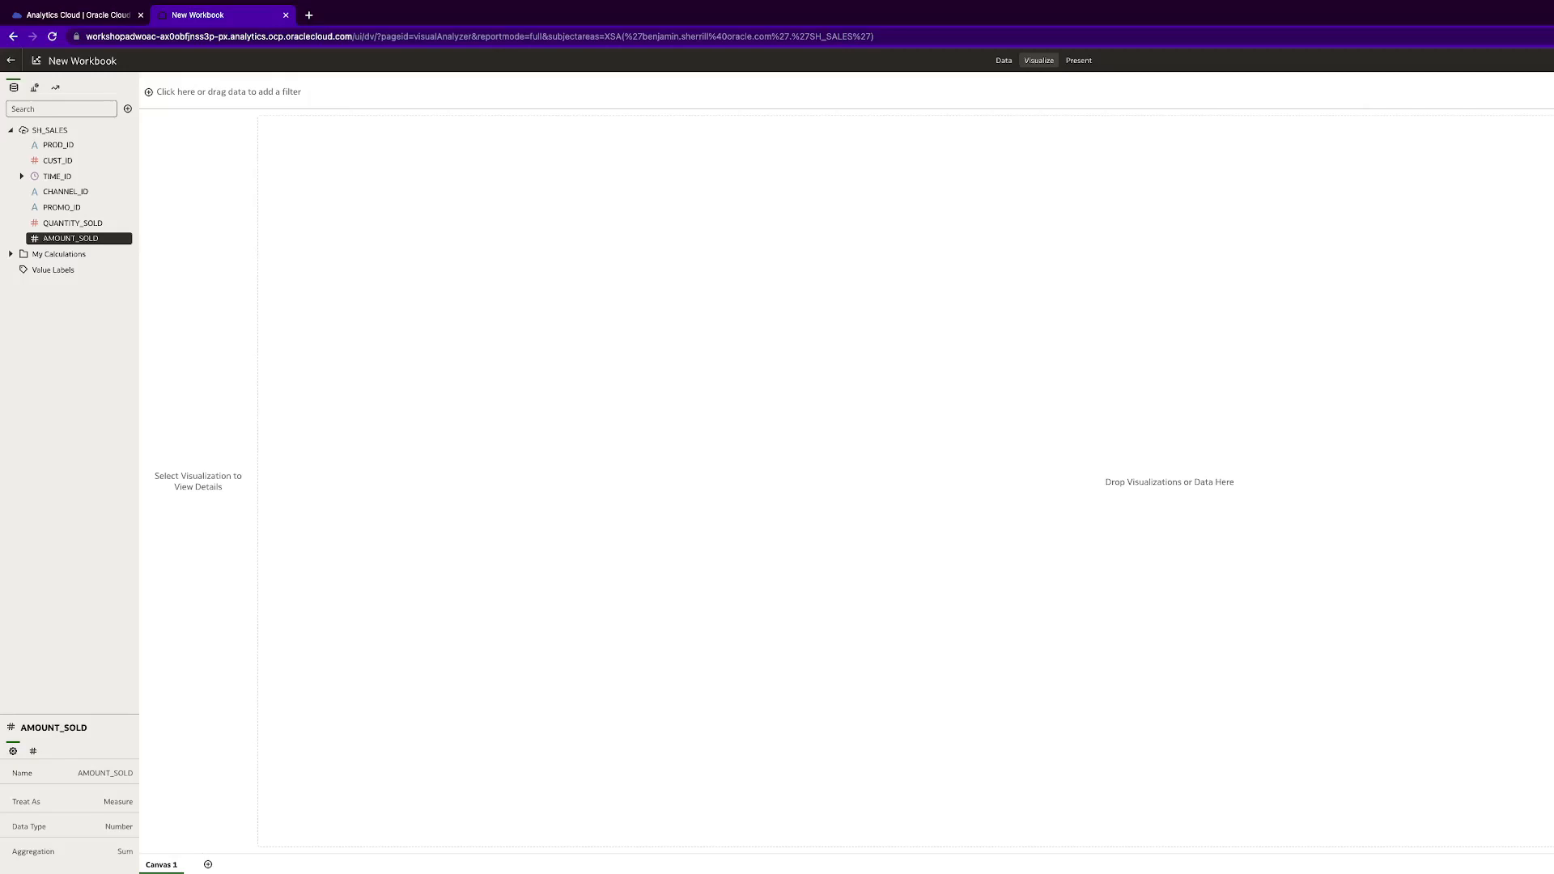
left_click(67, 178)
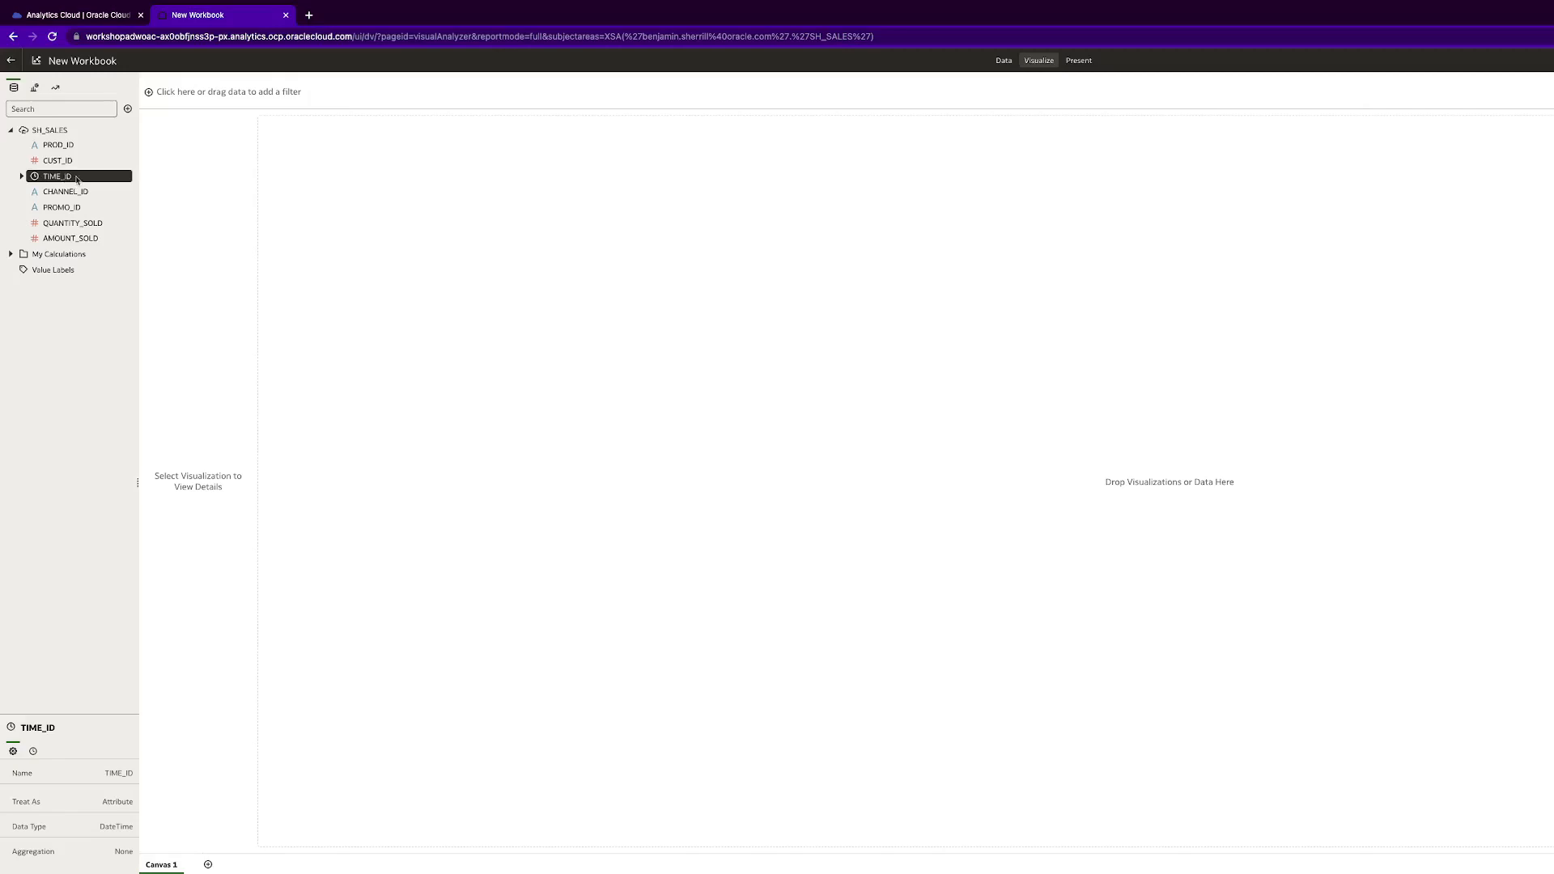
Step: Expand the TIME_ID column and create the best visualization from its Month level on Canvas 1
right_click(74, 178)
left_click(47, 177)
left_click(22, 176)
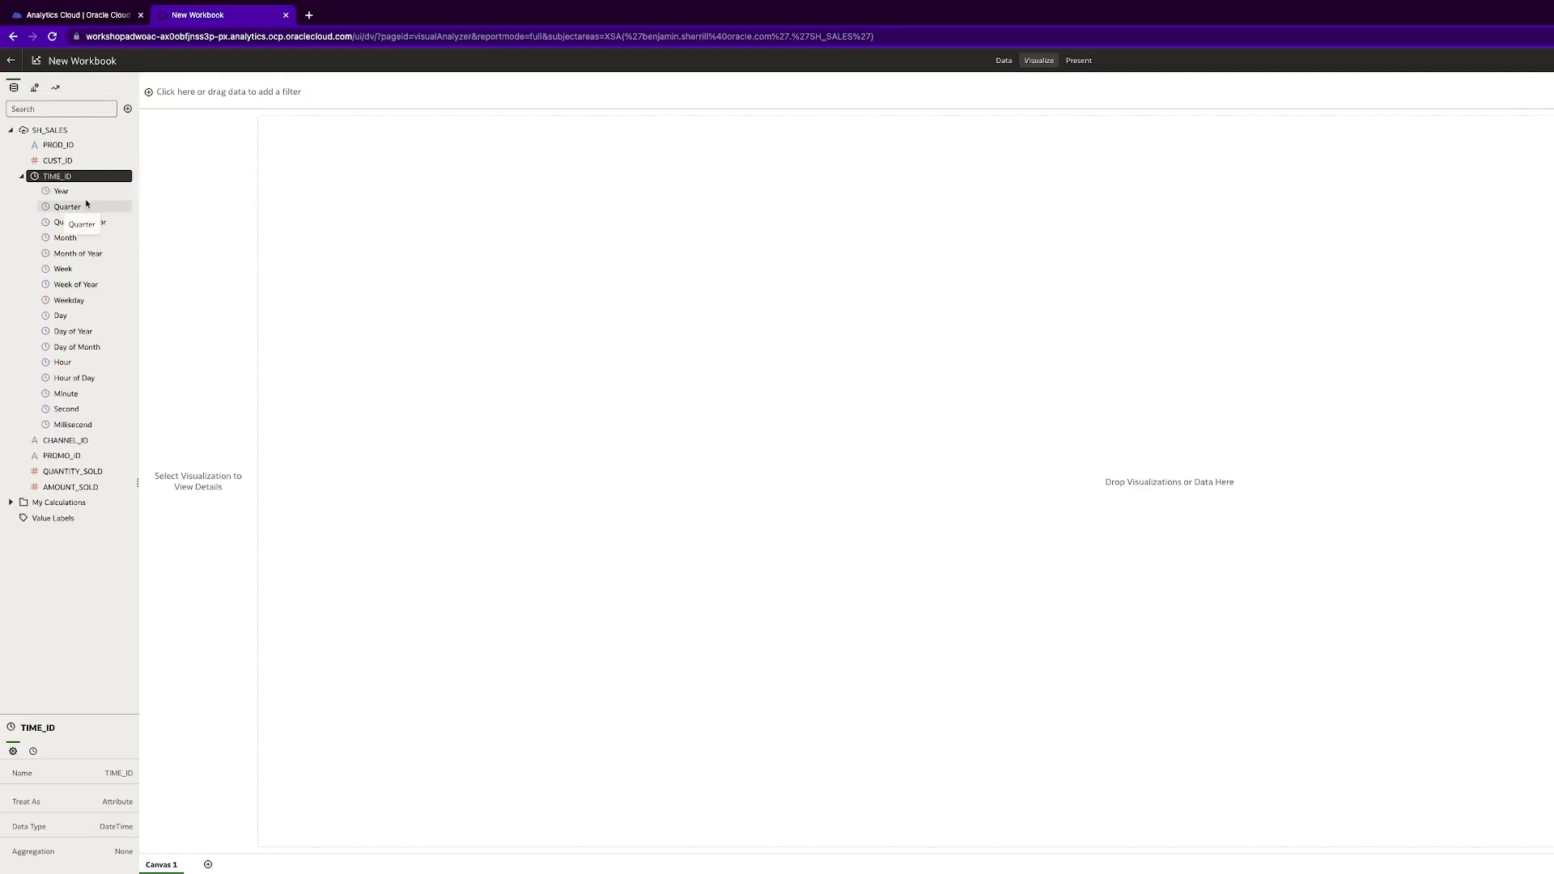
left_click(99, 240)
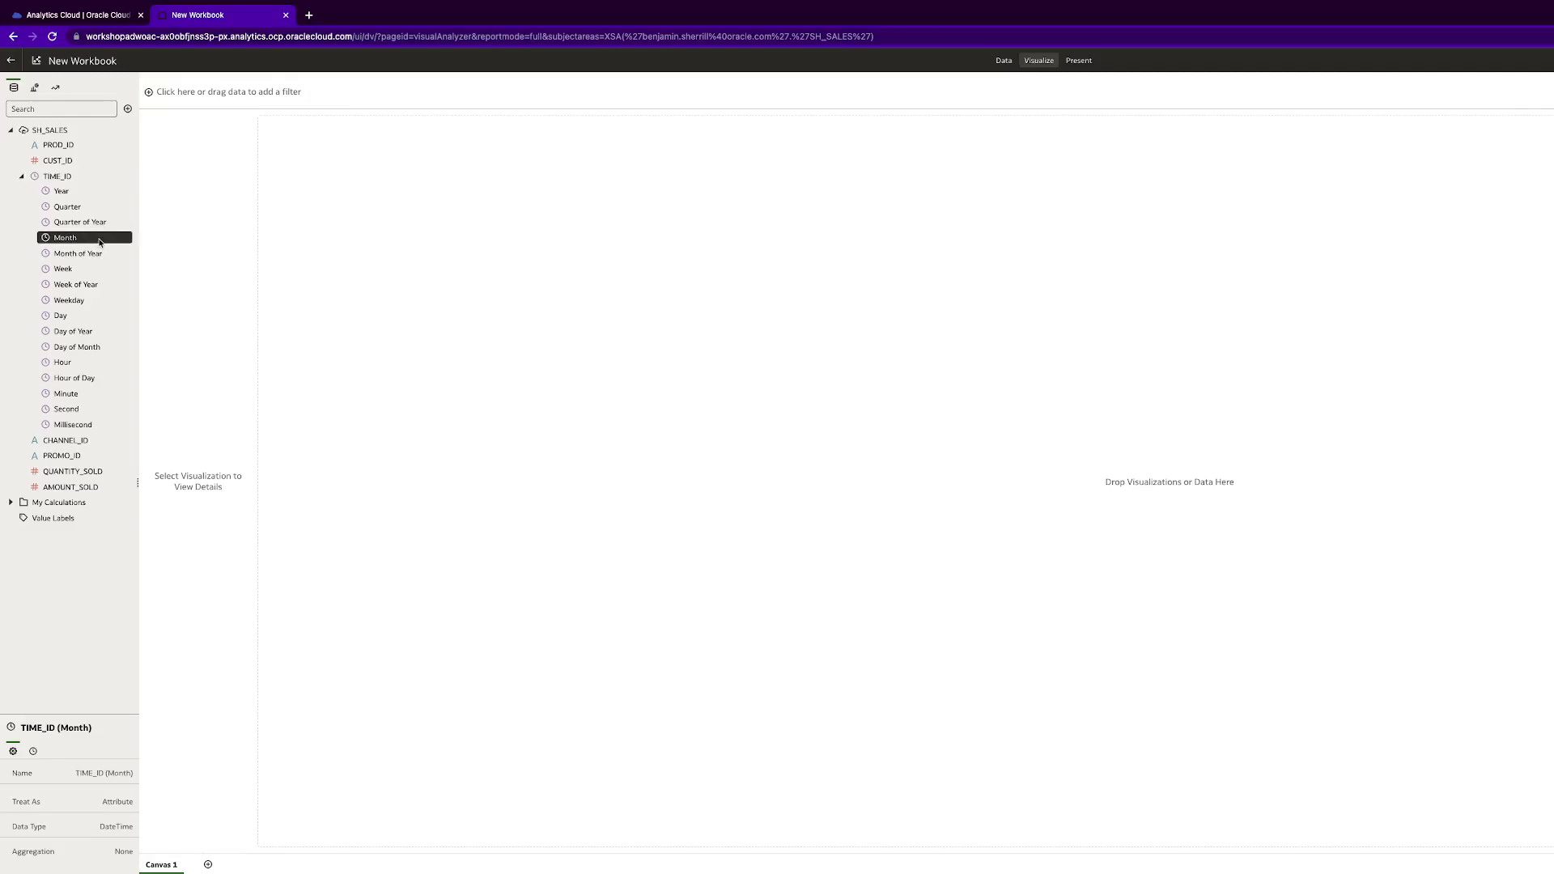
right_click(99, 242)
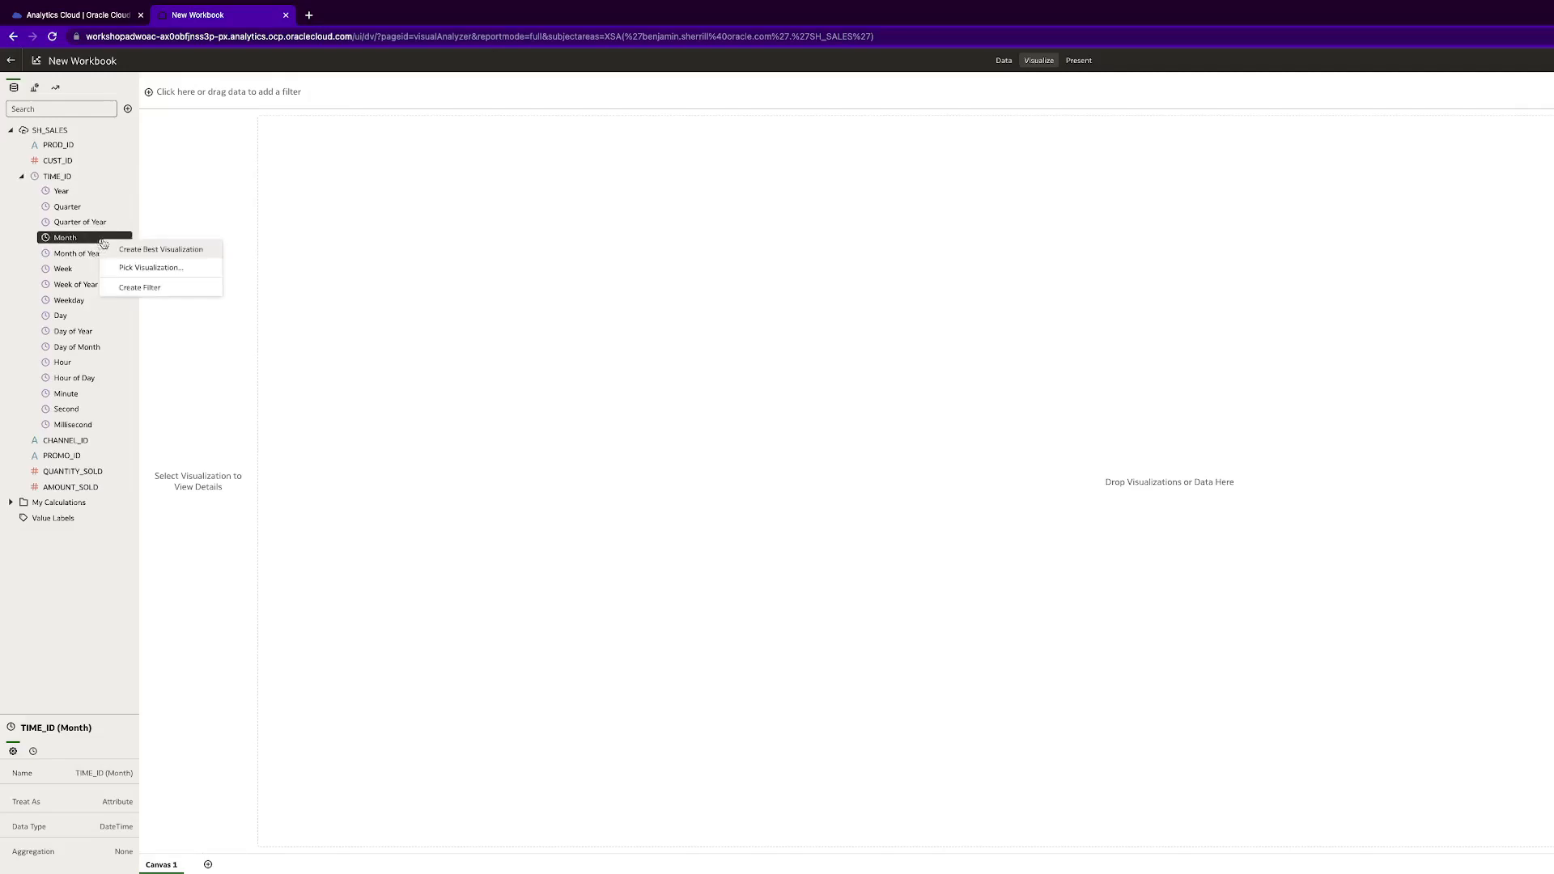
left_click(123, 250)
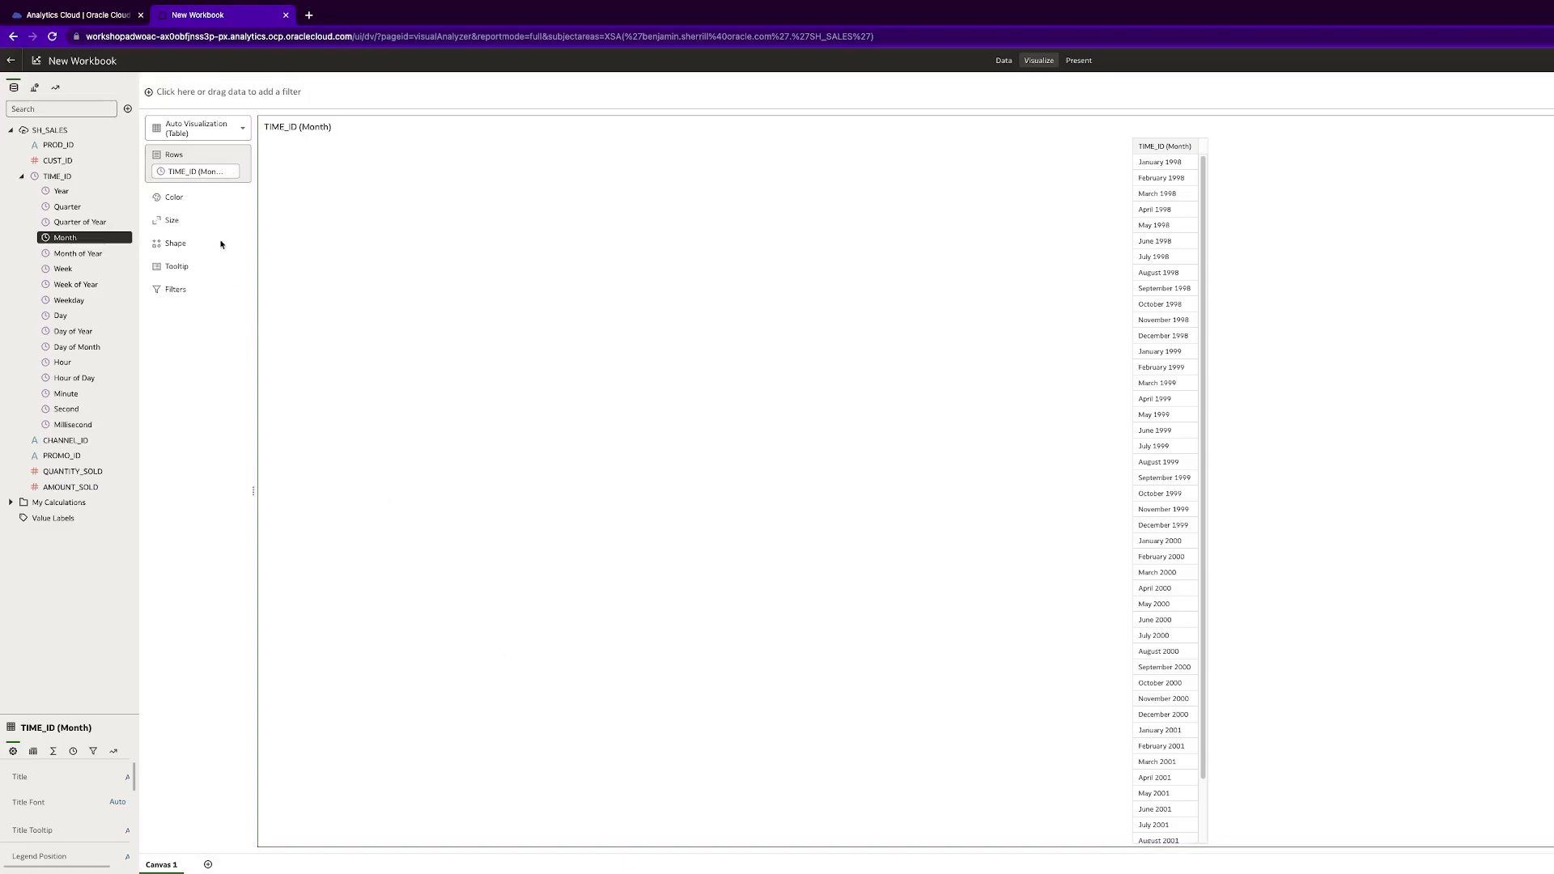
Step: Change the TIME_ID (Month) visualization to a Line chart and assign AMOUNT_SOLD to its Values (Y-Axis)
left_click(233, 129)
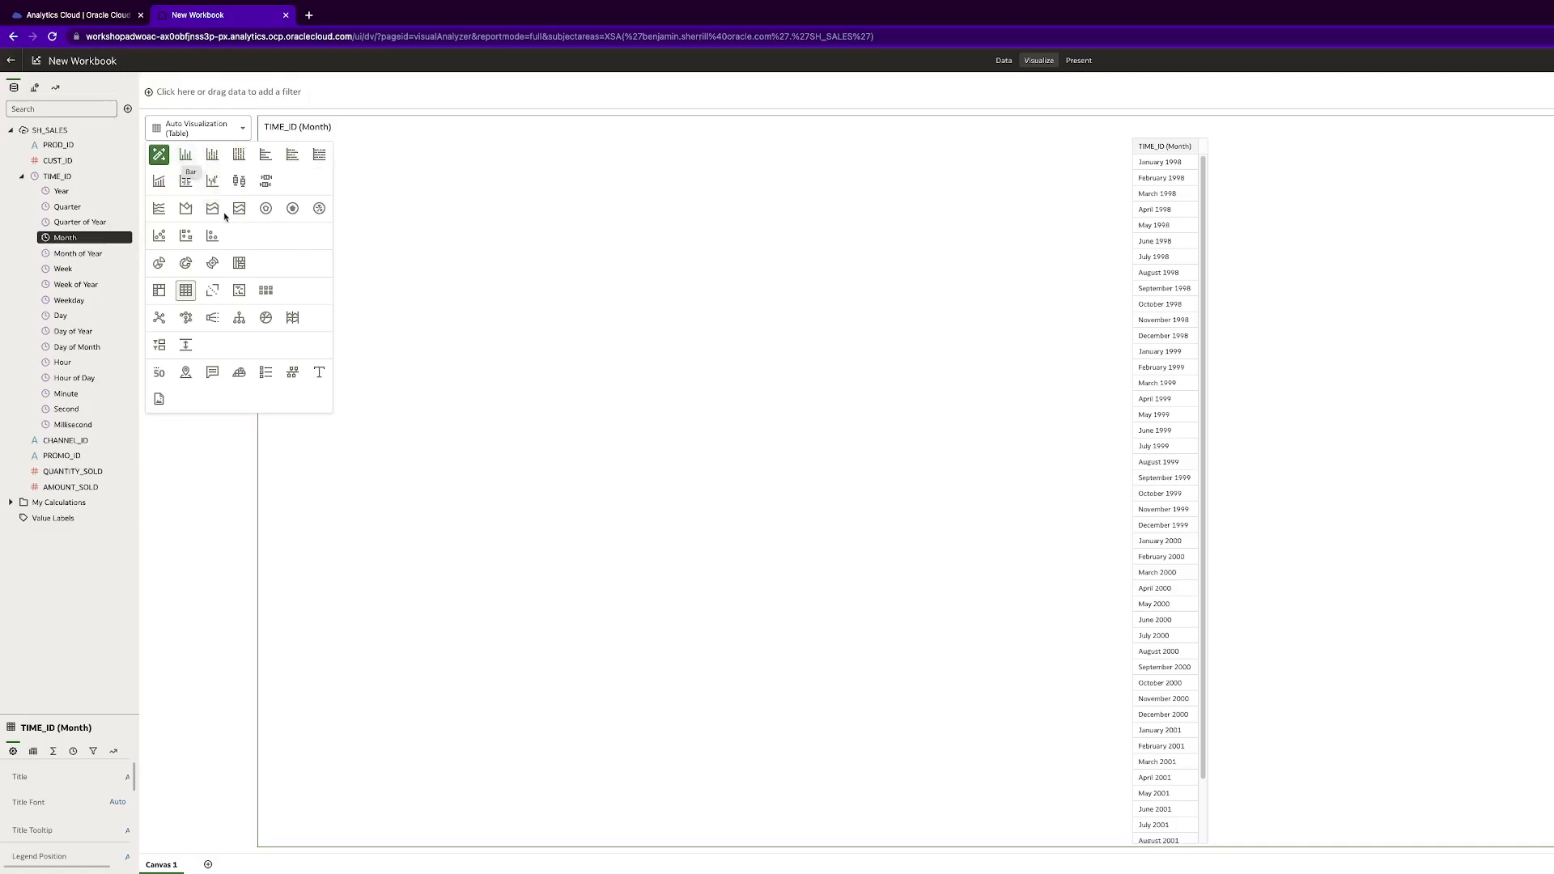
left_click(160, 210)
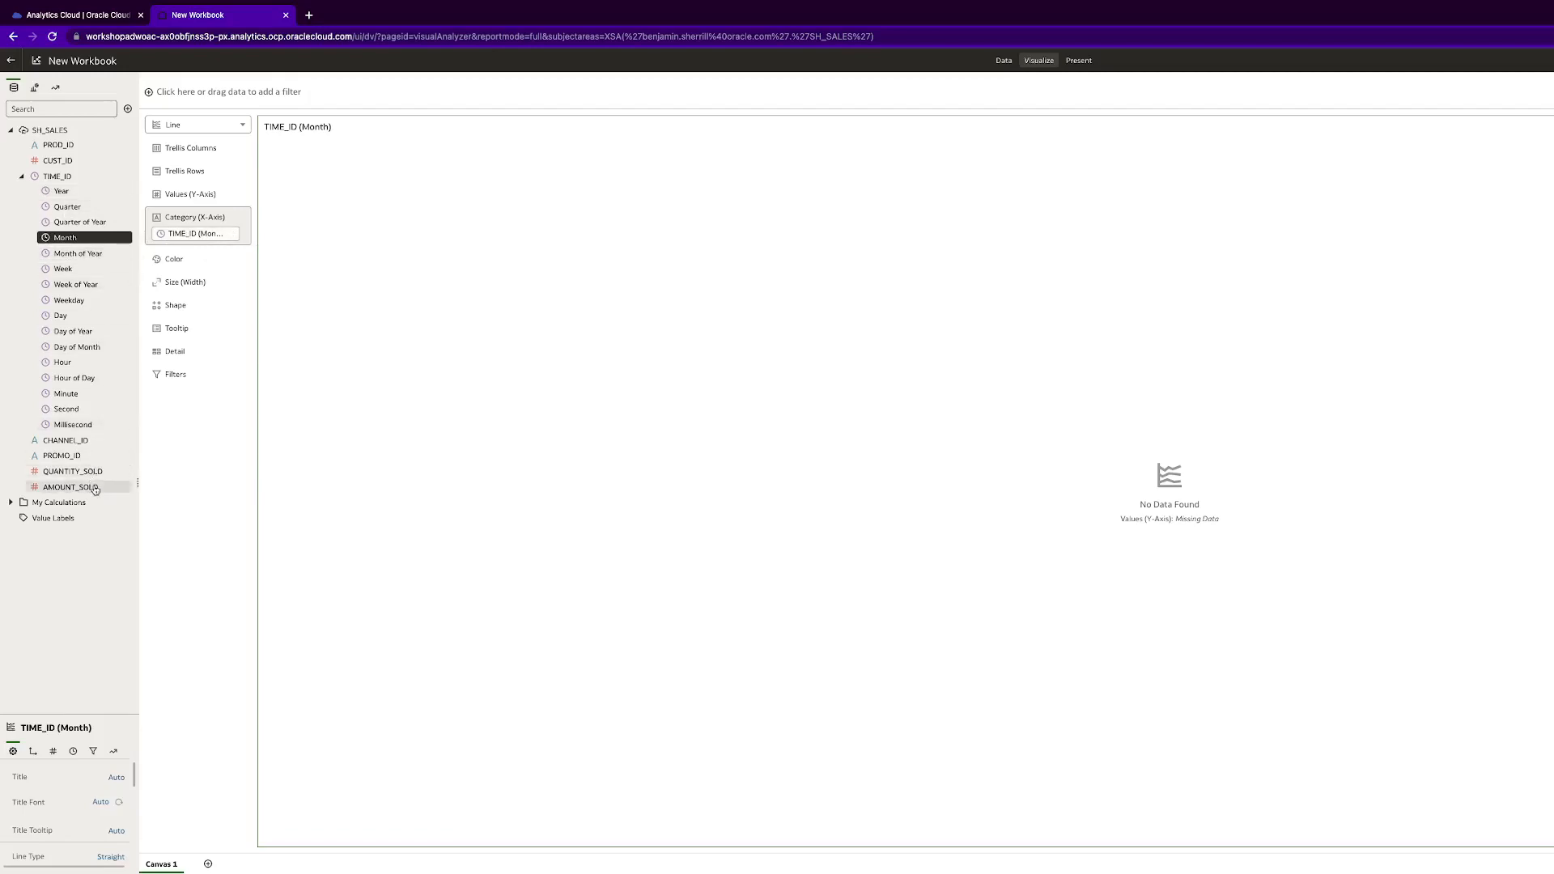
left_click_drag(95, 489, 209, 195)
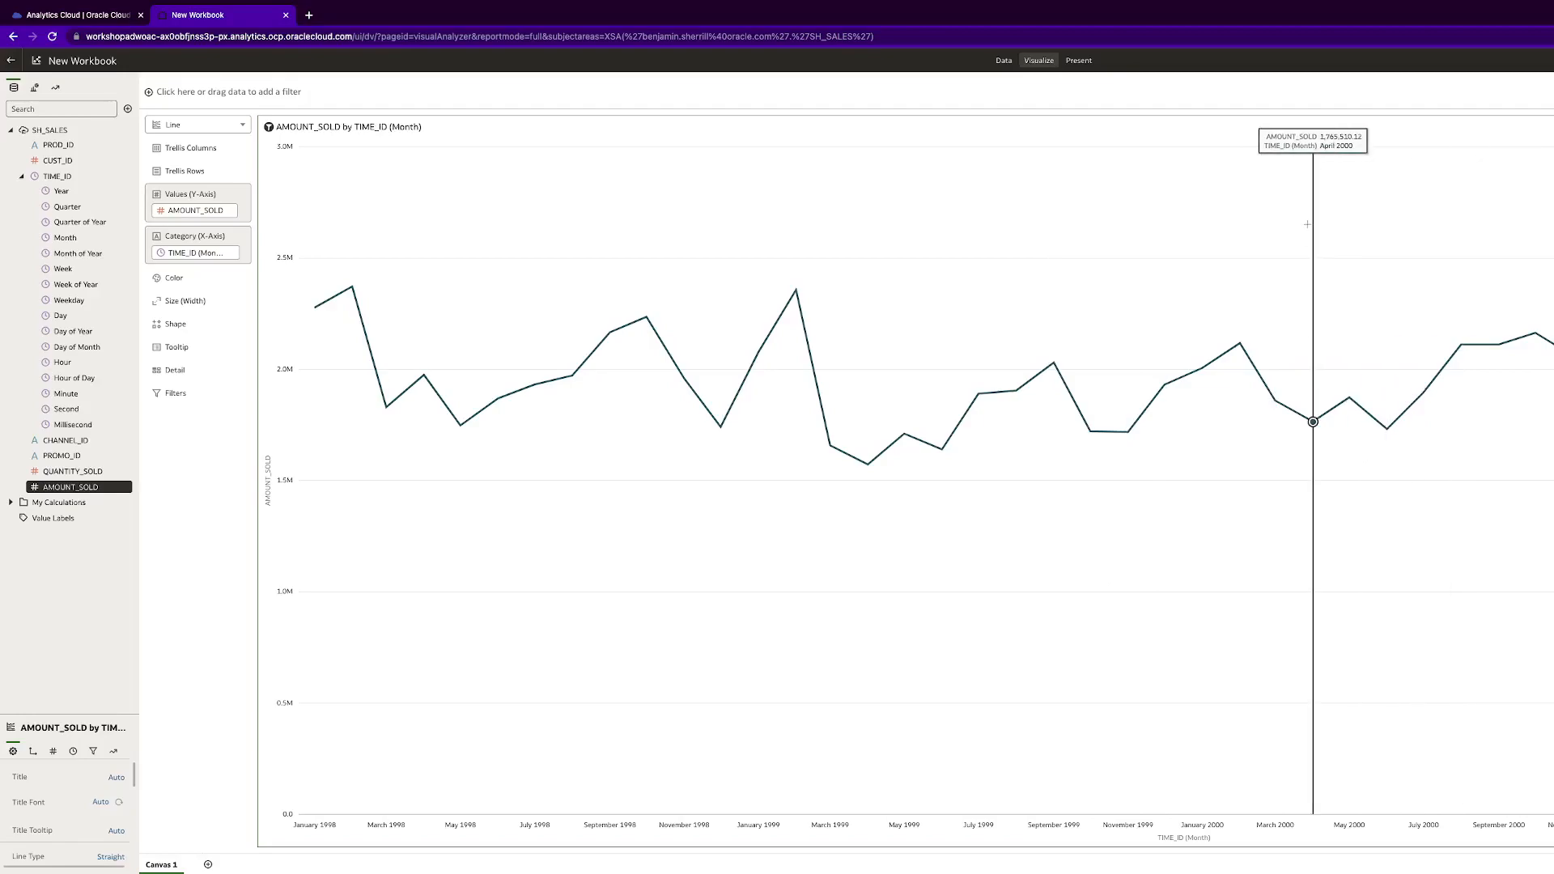
Step: Add a trend line to the AMOUNT_SOLD by TIME_ID (Month) chart and set its Confidence Intervals to Off
right_click(1259, 300)
mouse_move(1337, 373)
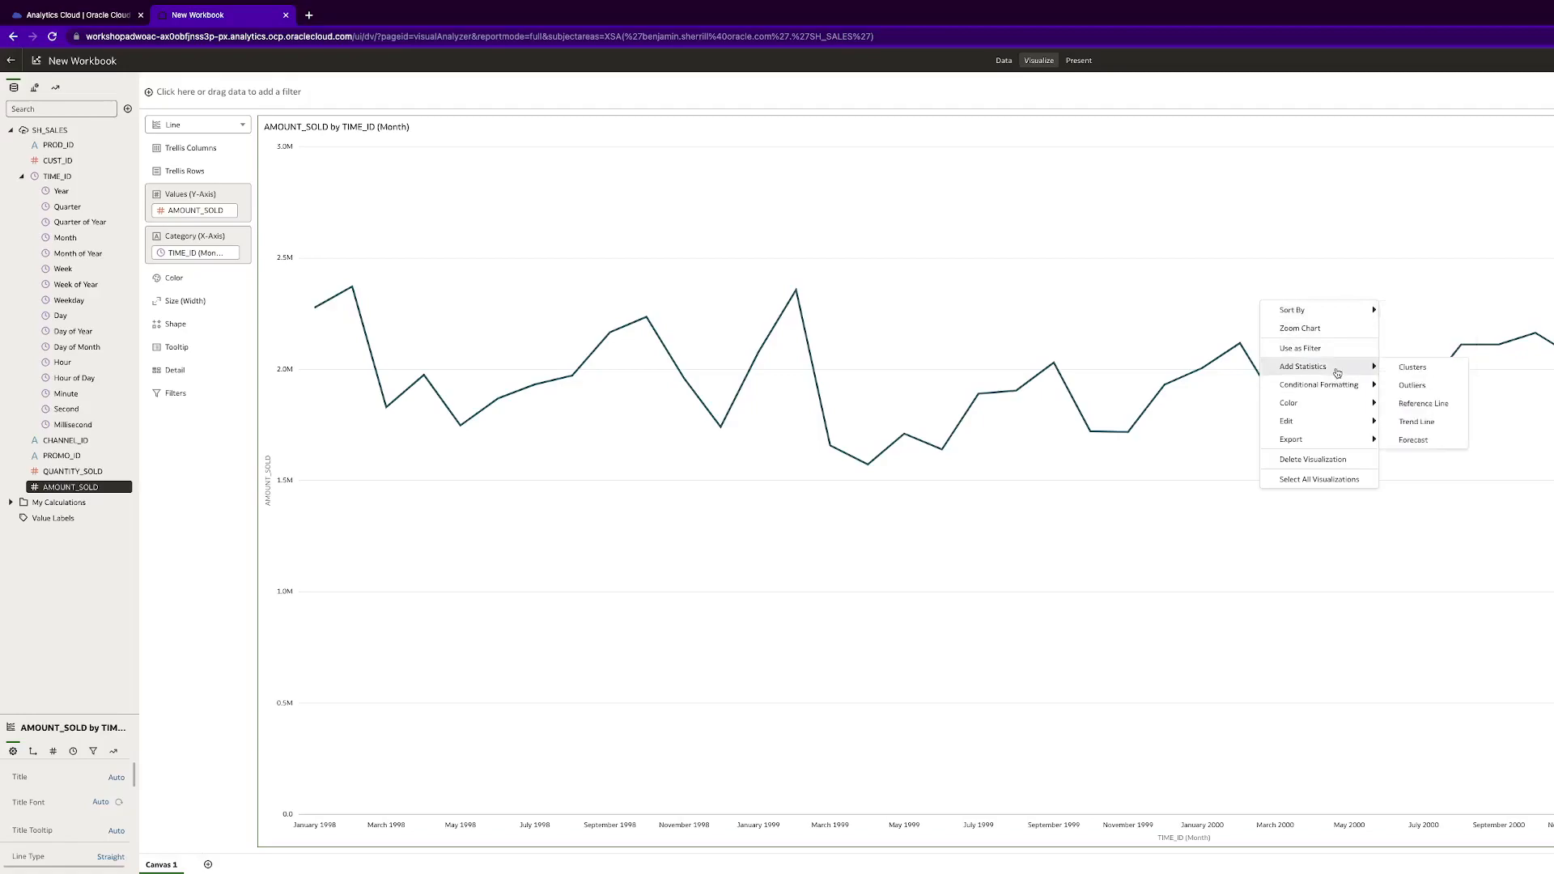
left_click(1428, 424)
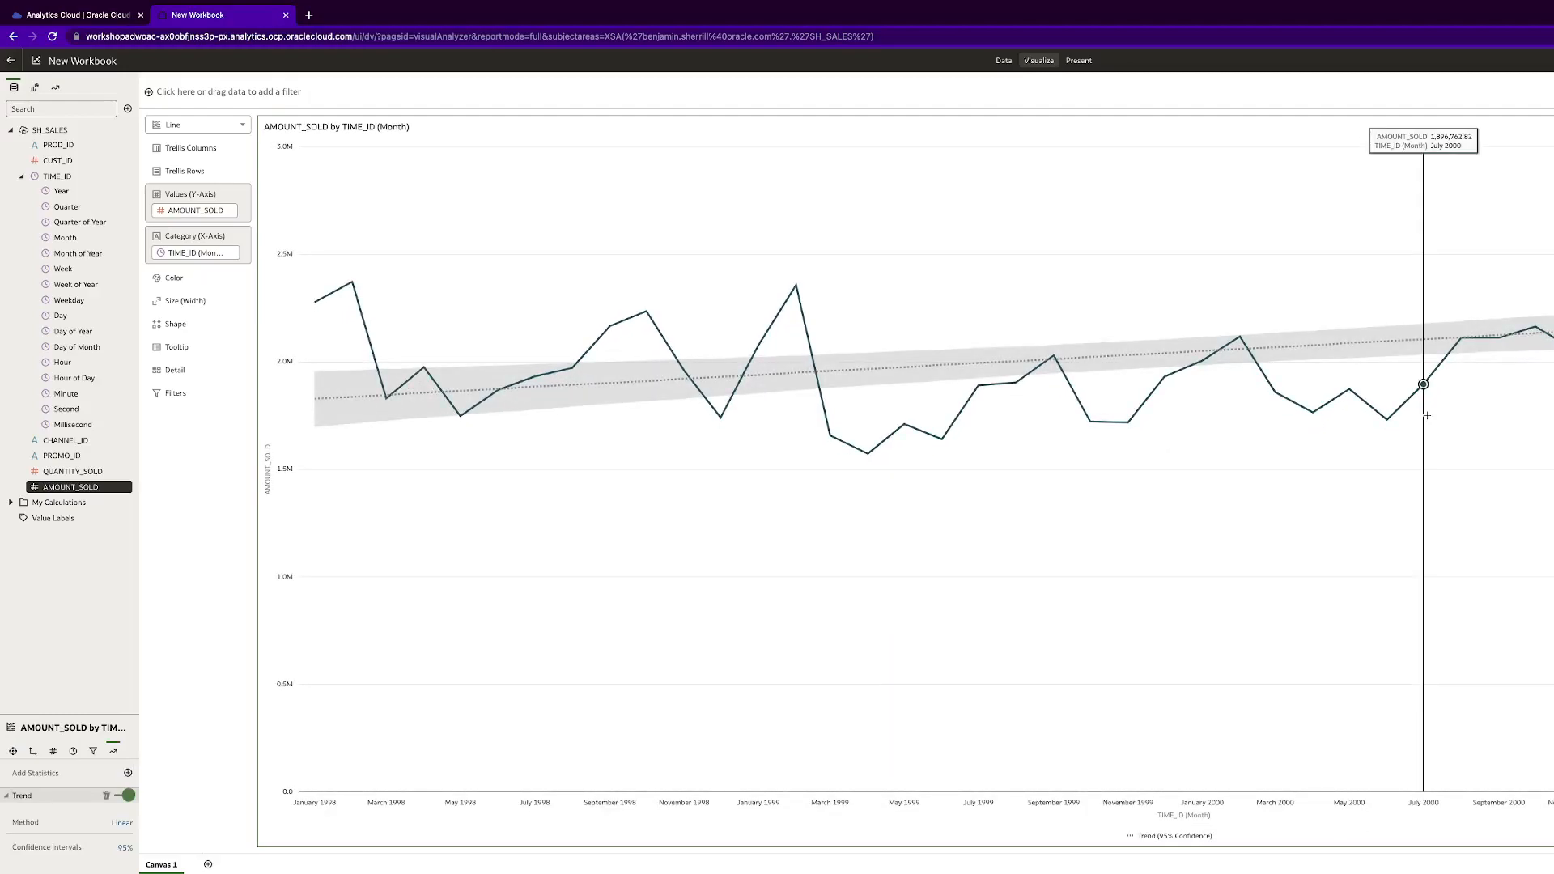
mouse_move(1232, 635)
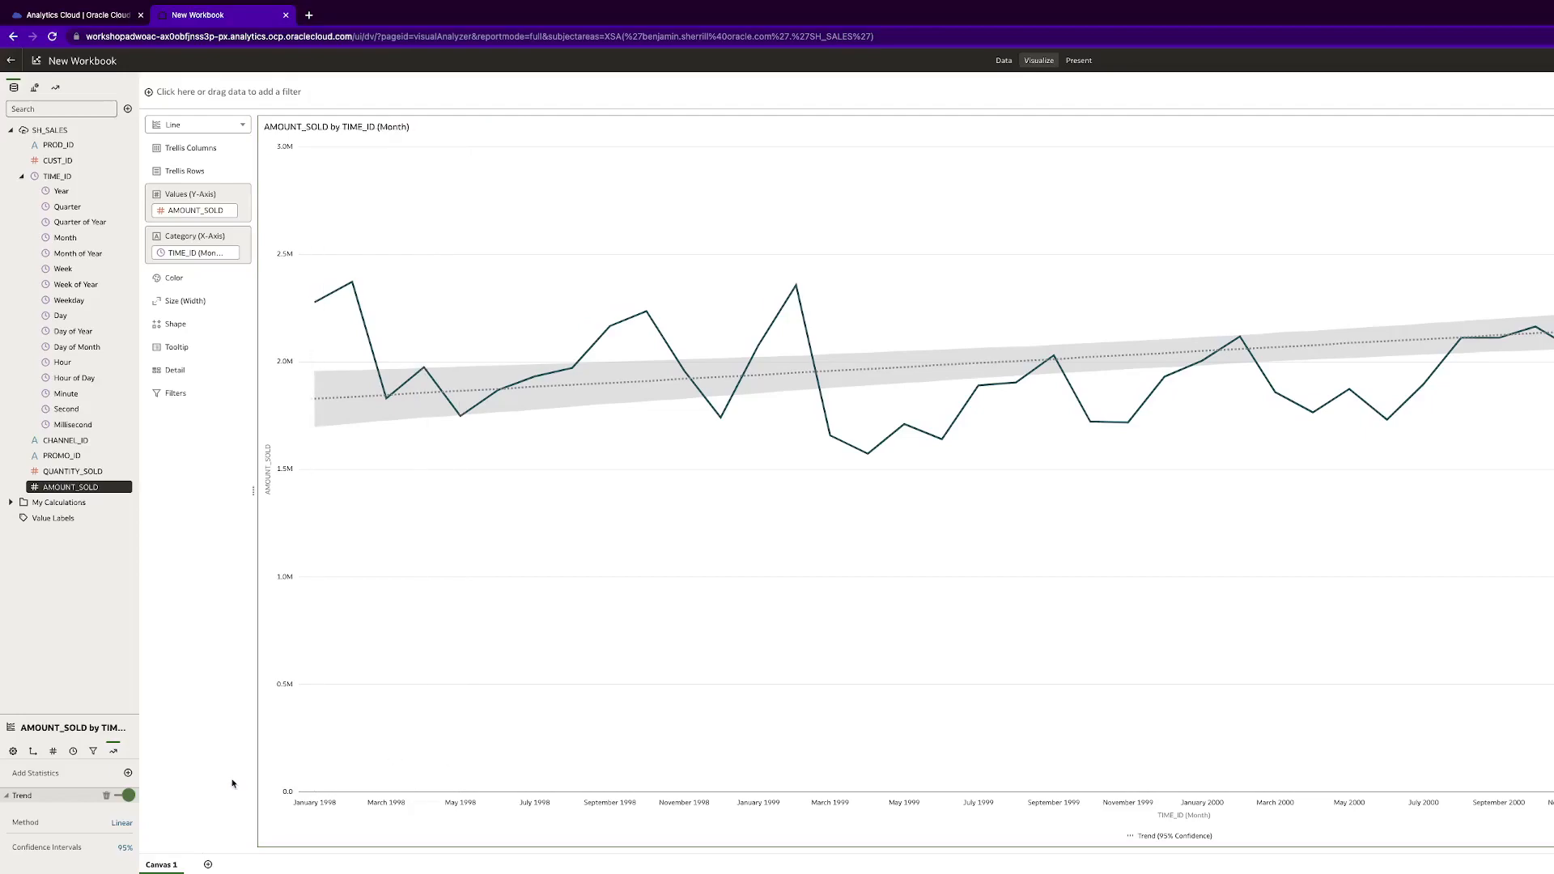
left_click(126, 847)
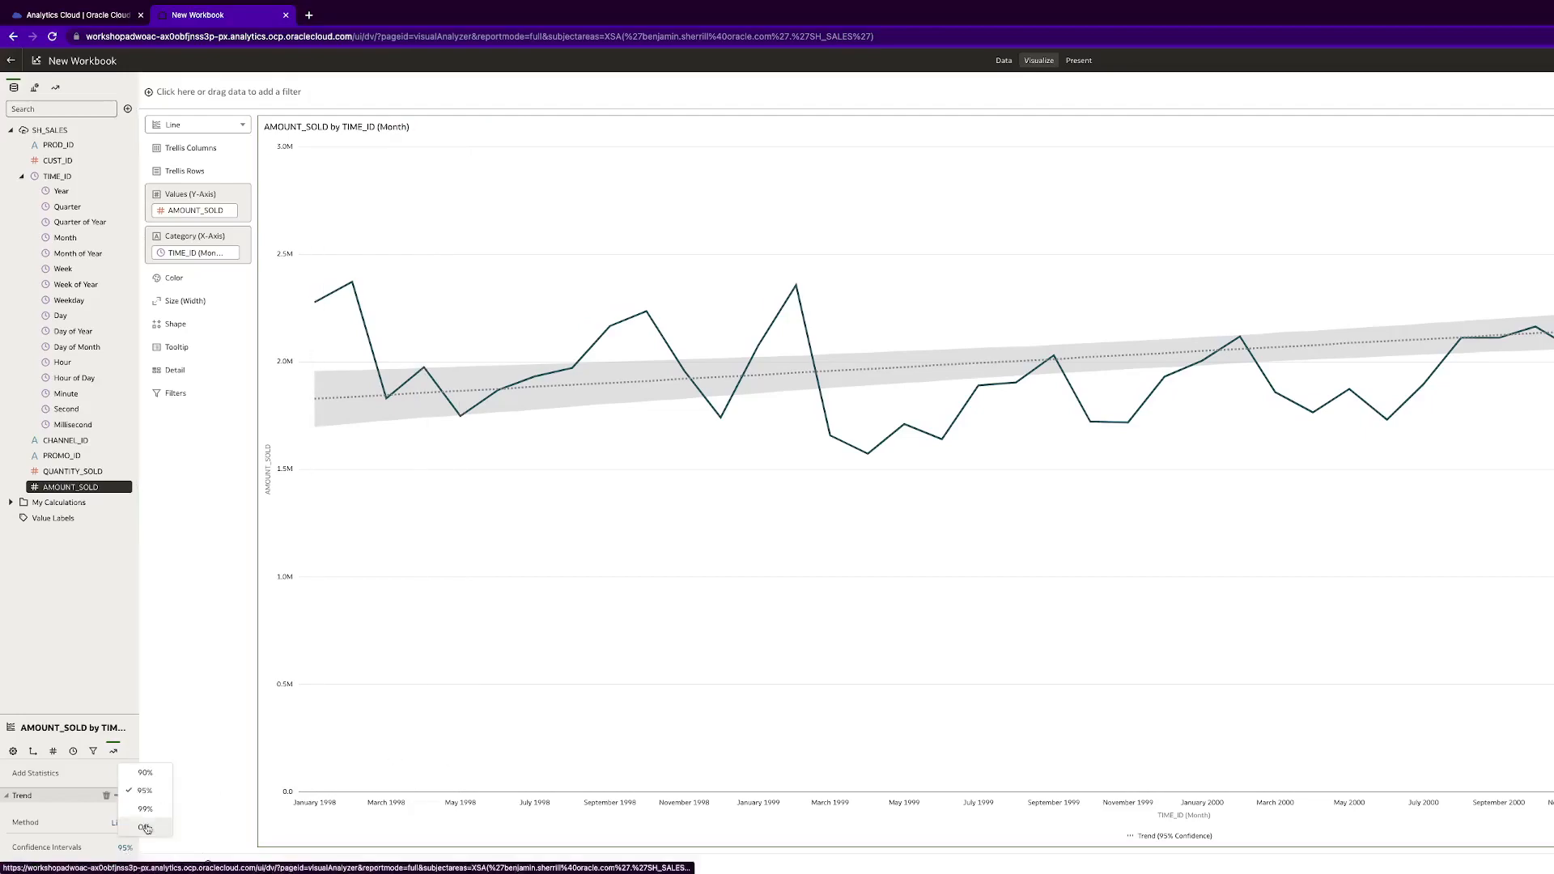
left_click(144, 827)
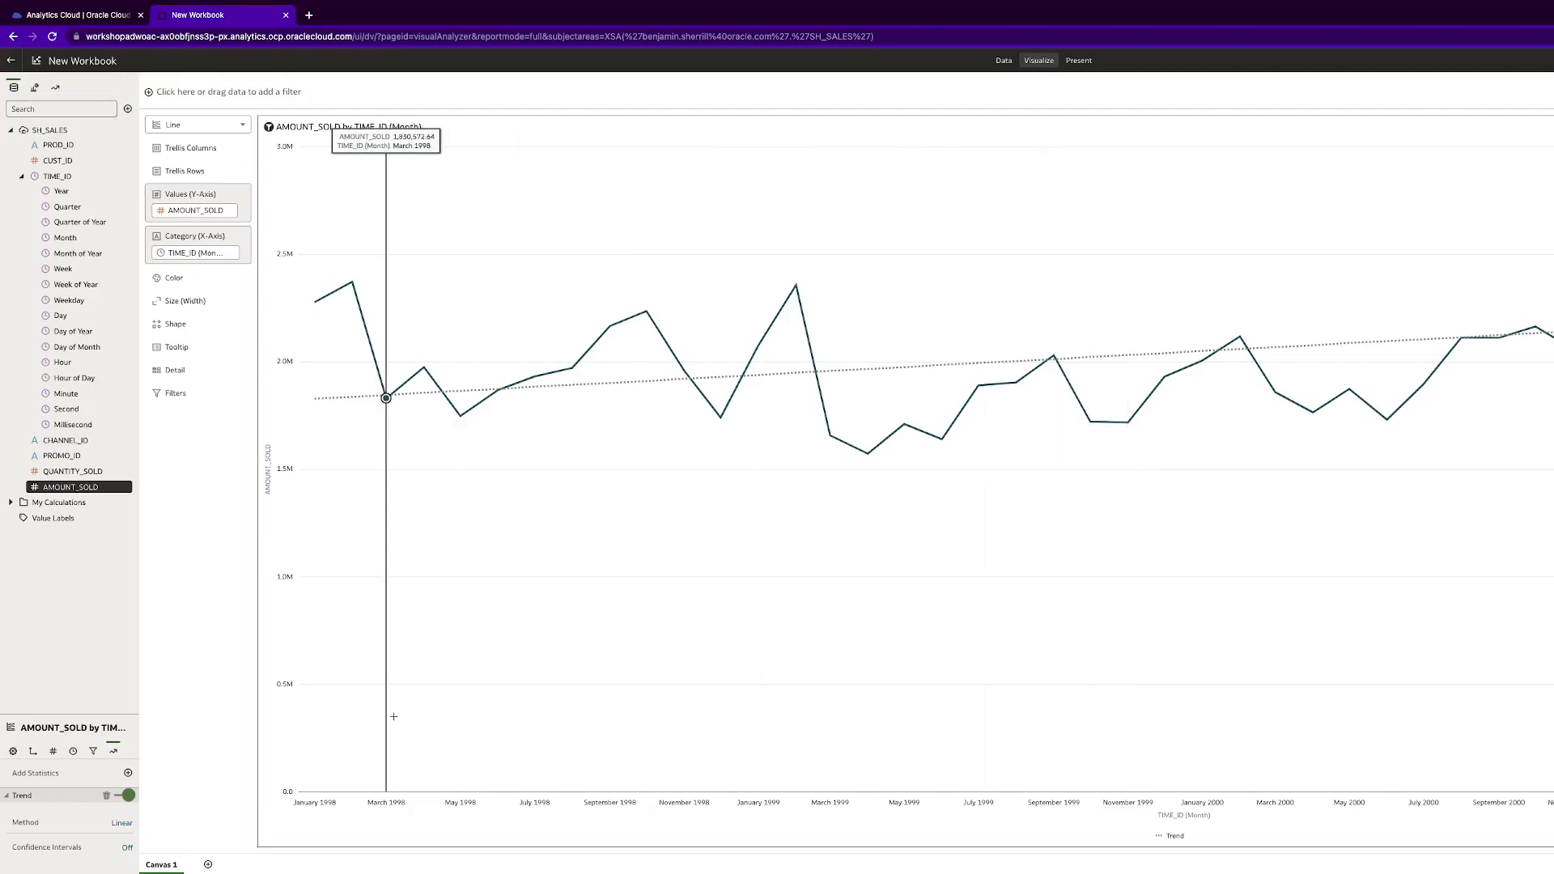
Step: Add CUST_ID to the line chart's Values (Y-Axis) and plot it on the Y2 Axis
left_click(81, 160)
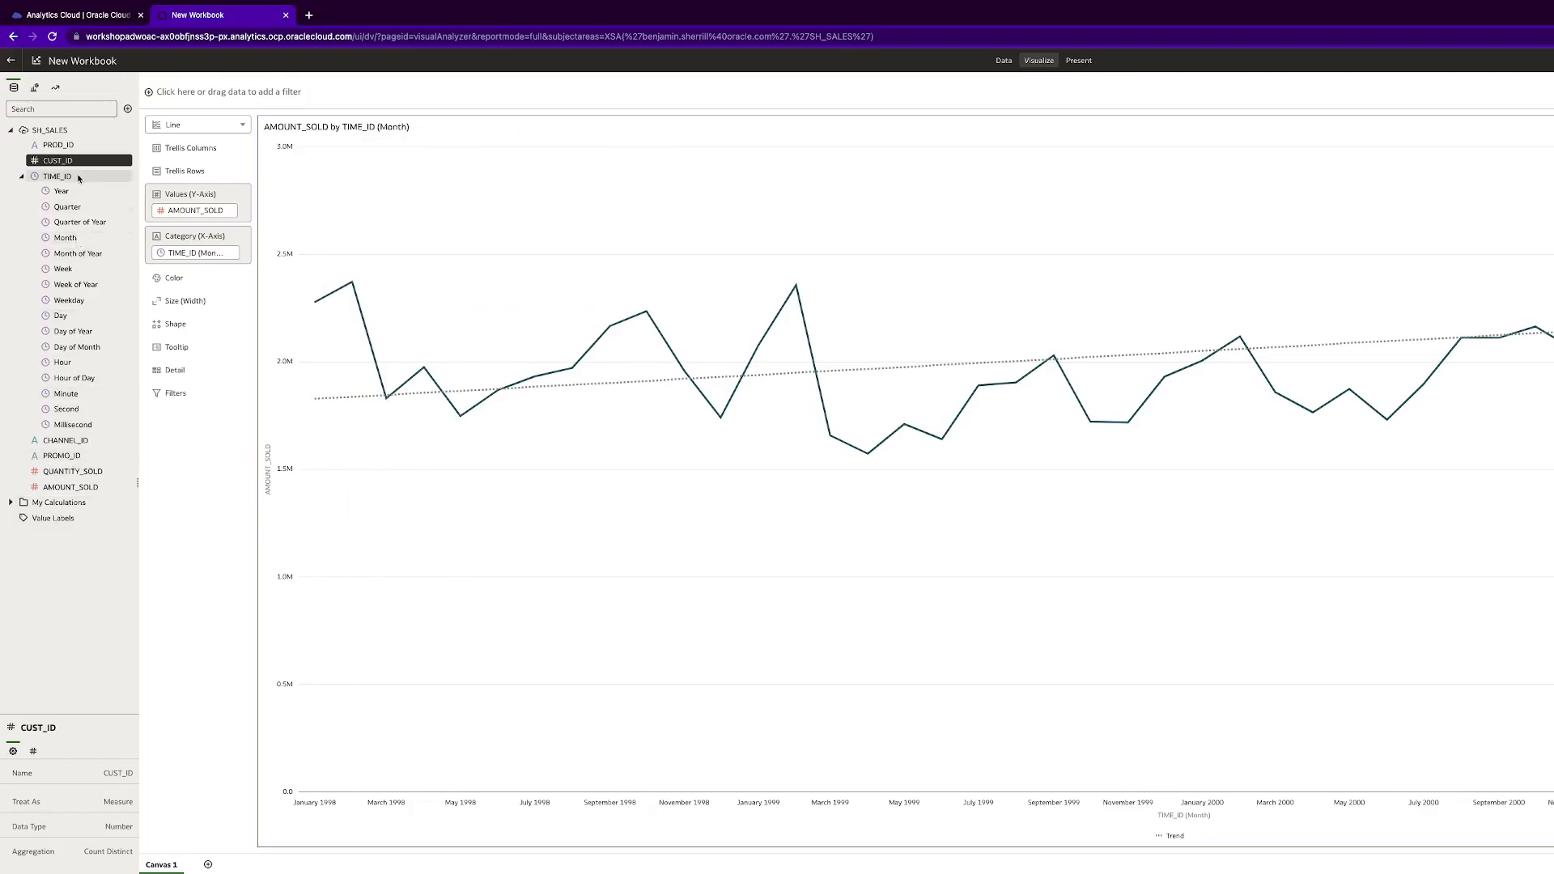
left_click_drag(83, 164, 195, 222)
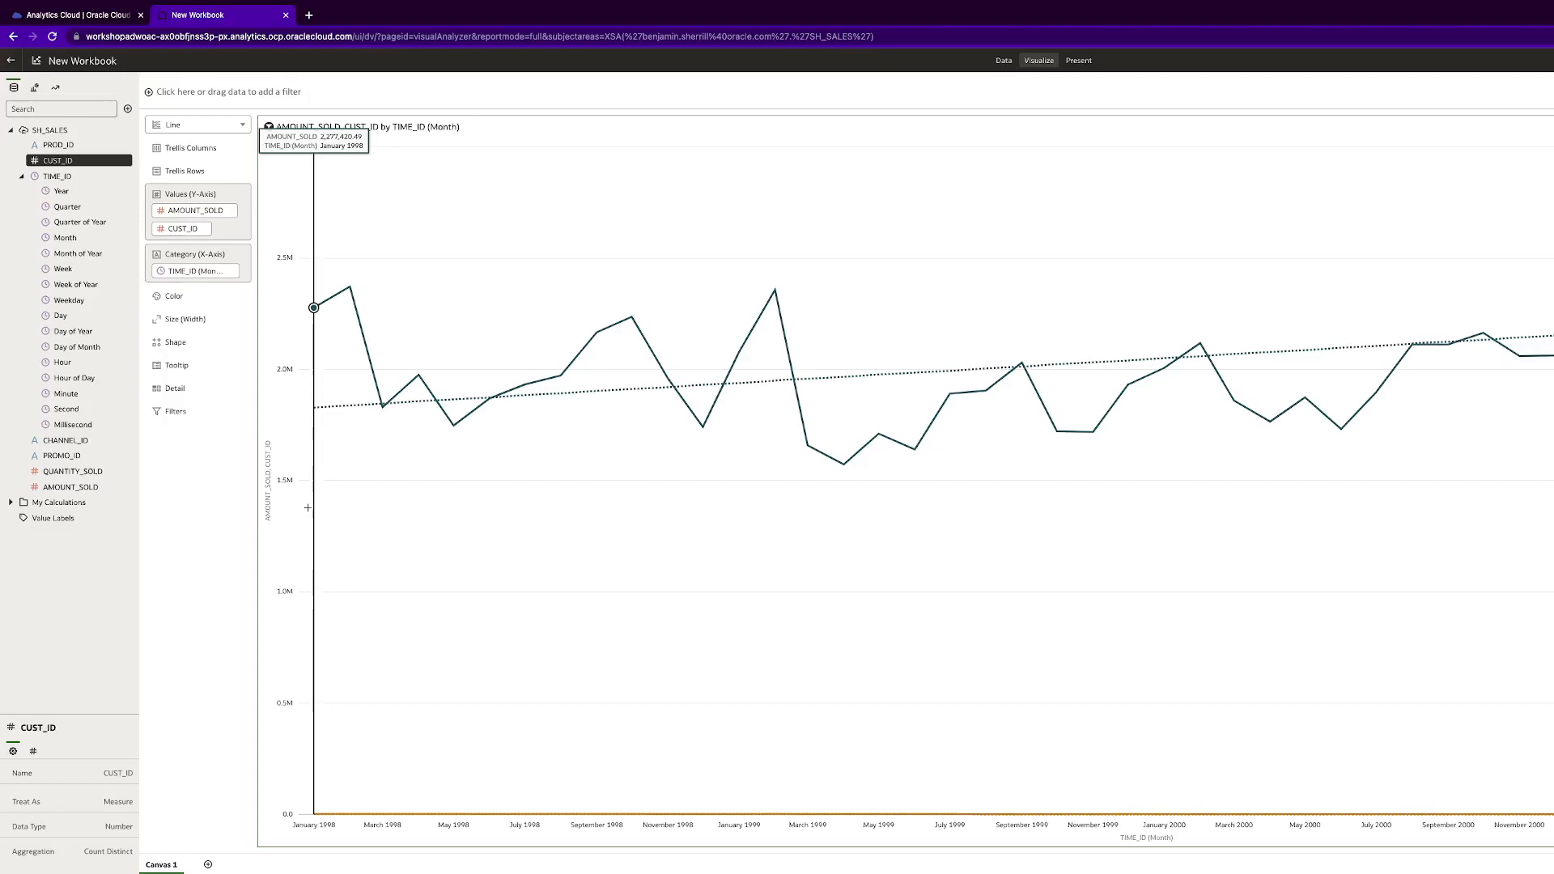
right_click(195, 230)
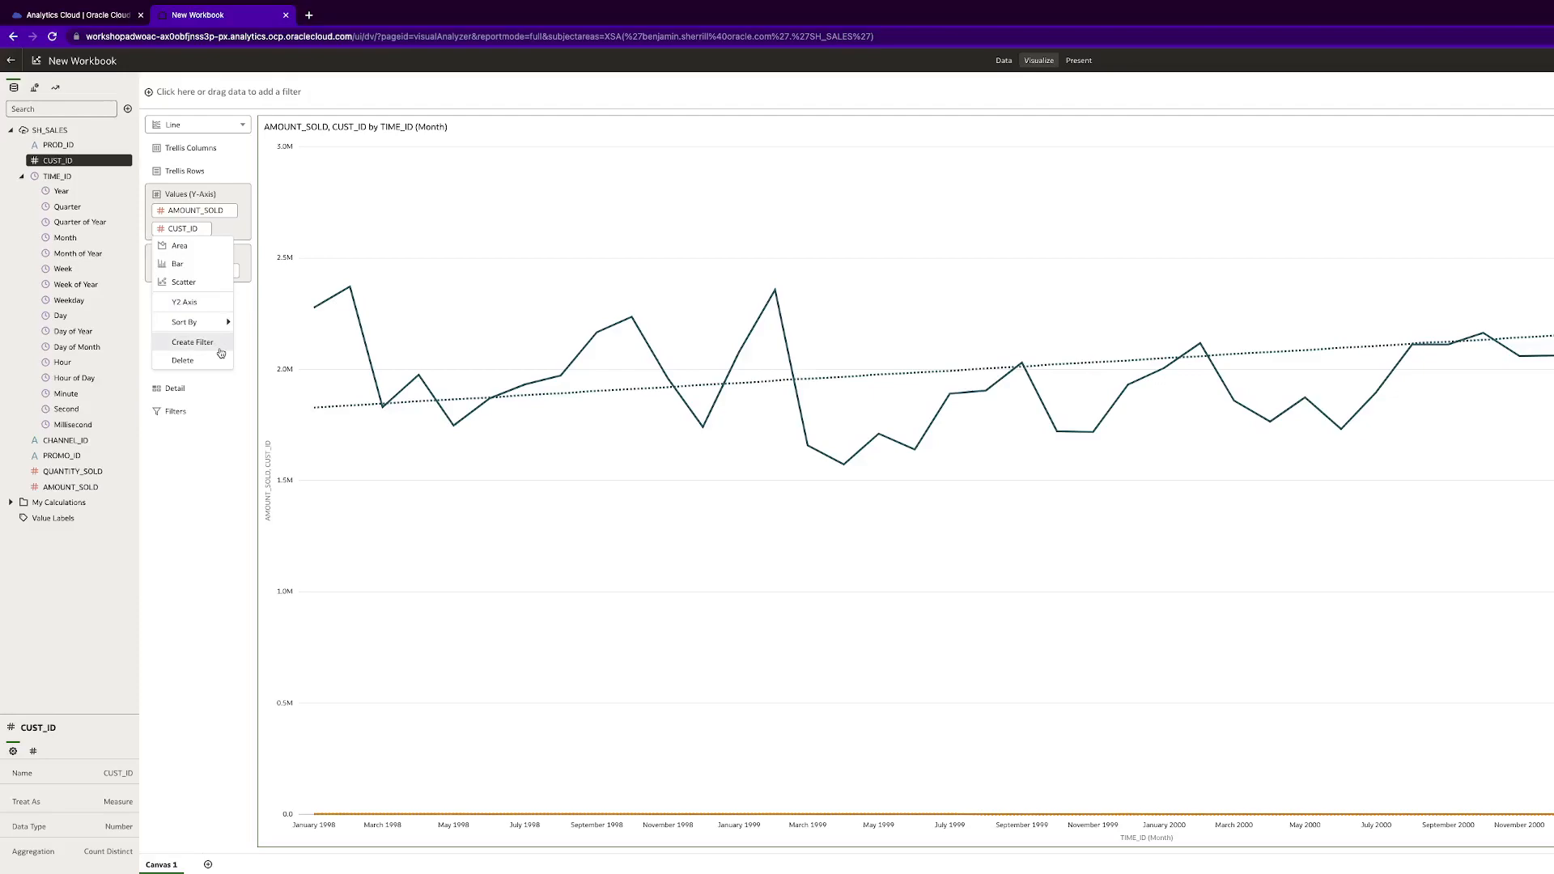
left_click(213, 302)
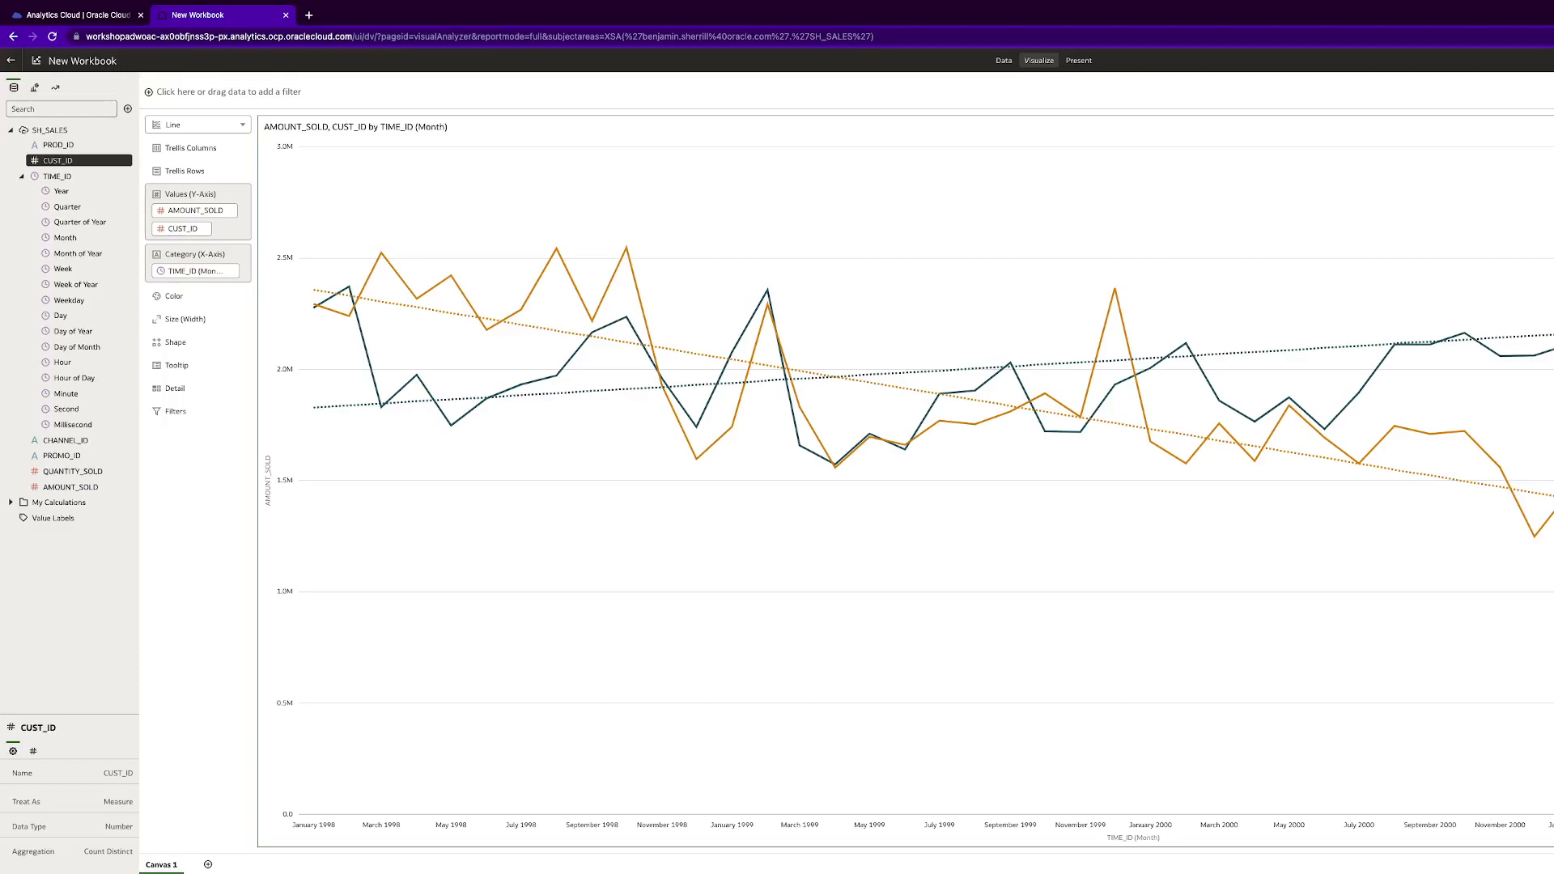
Step: Save the workbook in My Folders under the name Visualization
key("ctrl+s")
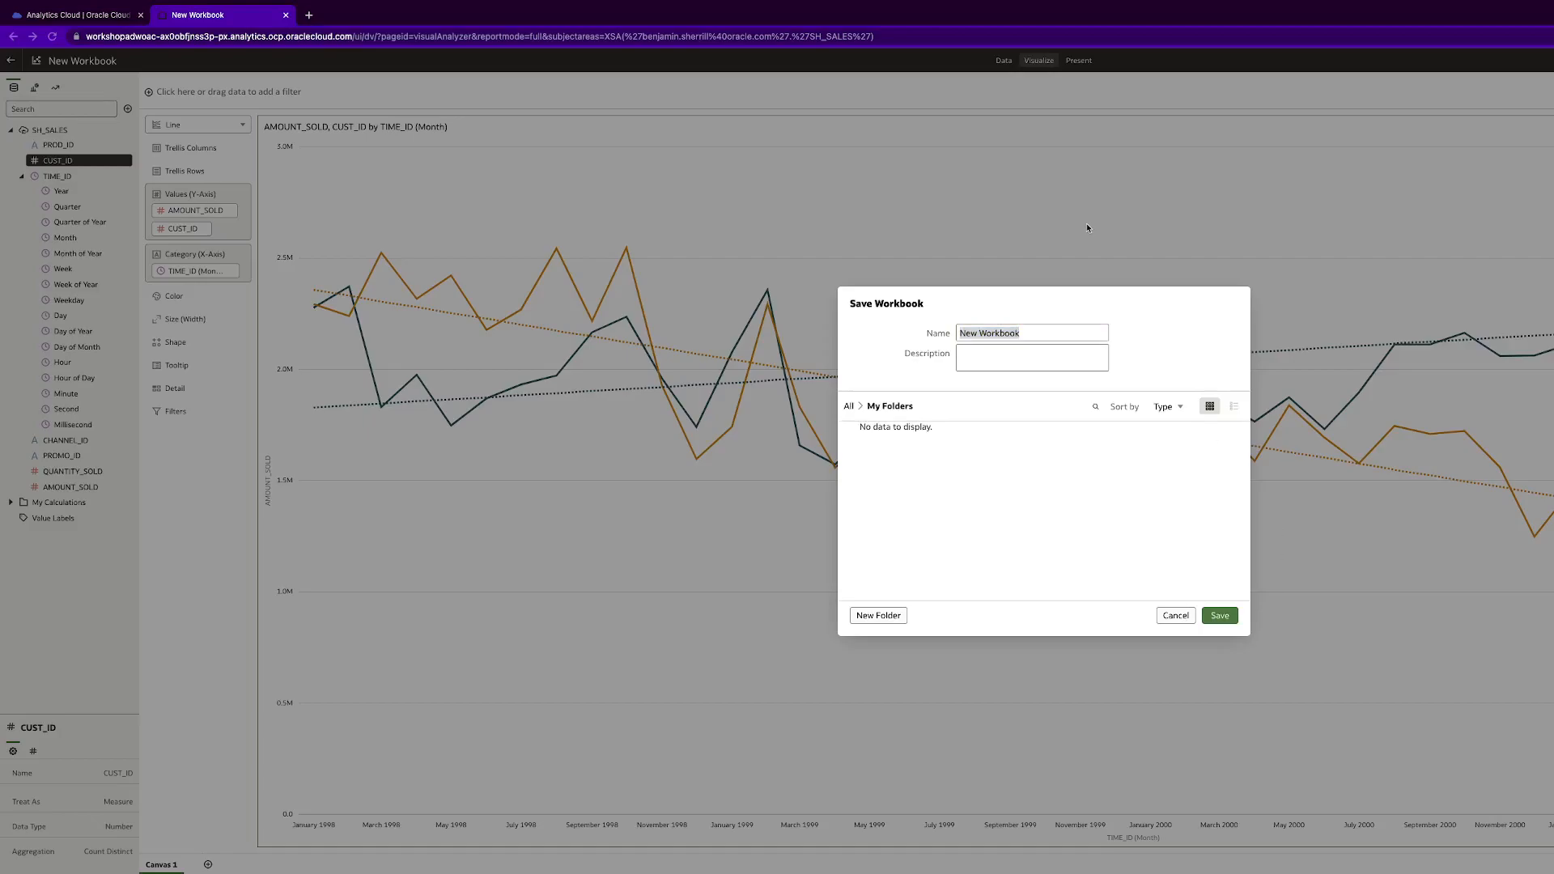
left_click(1045, 335)
key("BackSpace")
type("Visualization")
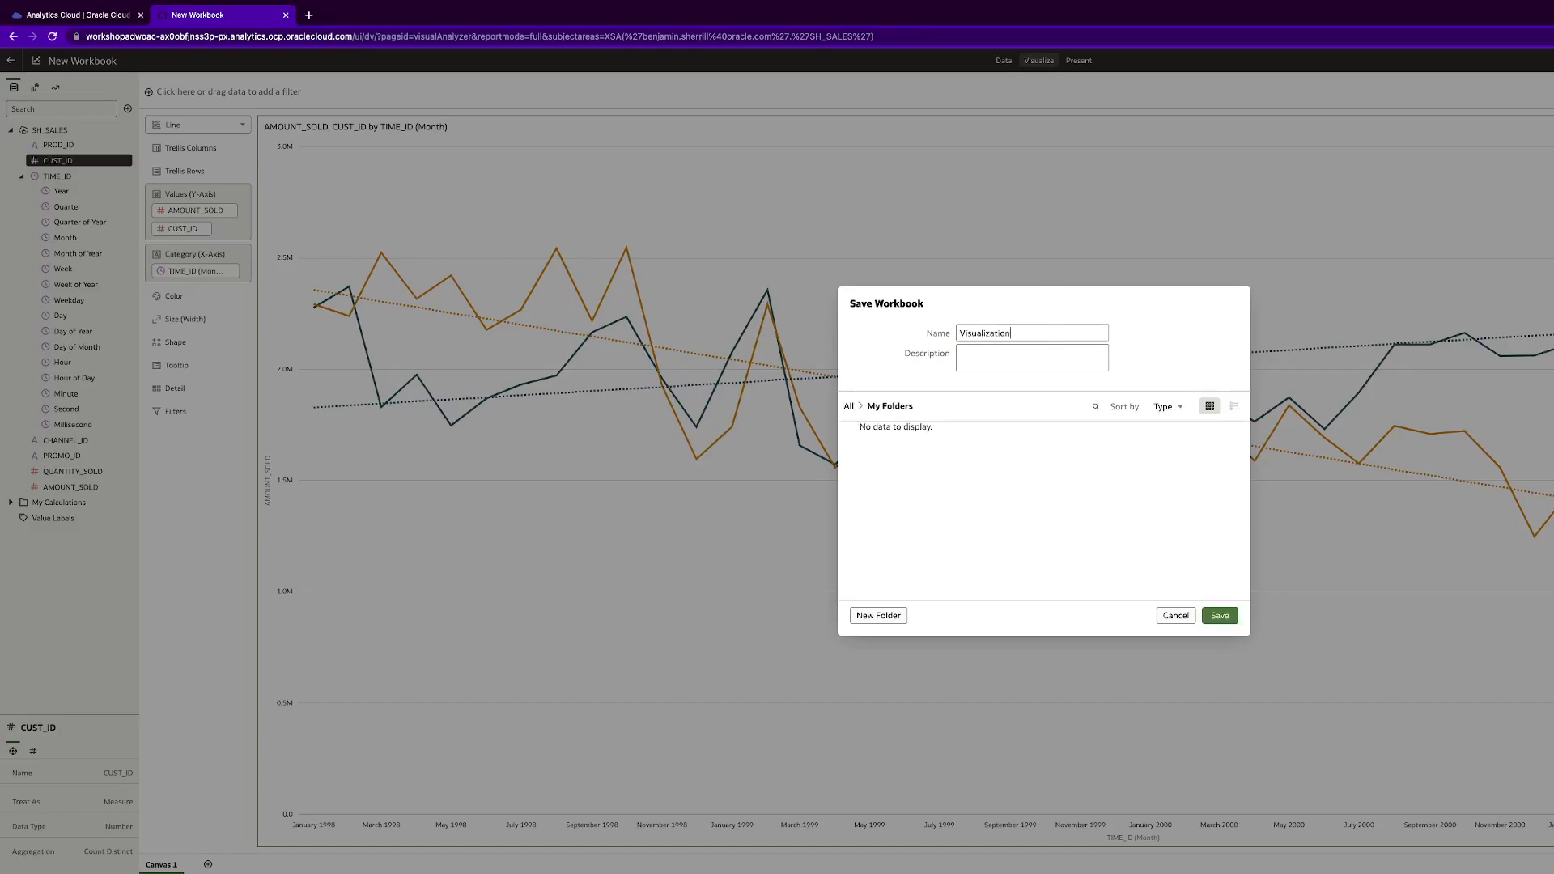
left_click(1220, 615)
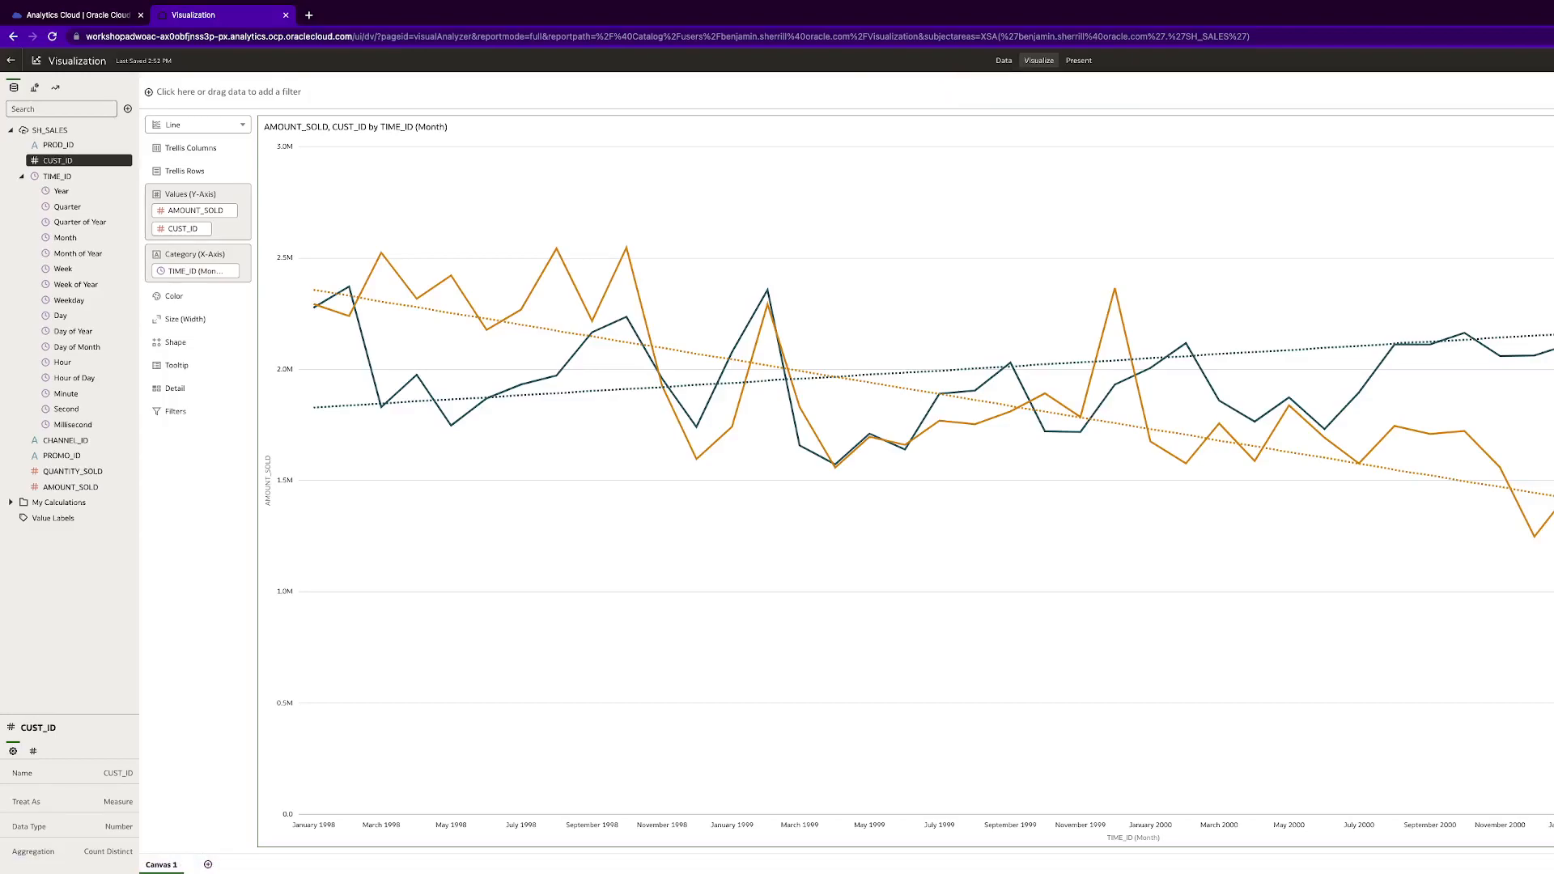
left_click(130, 109)
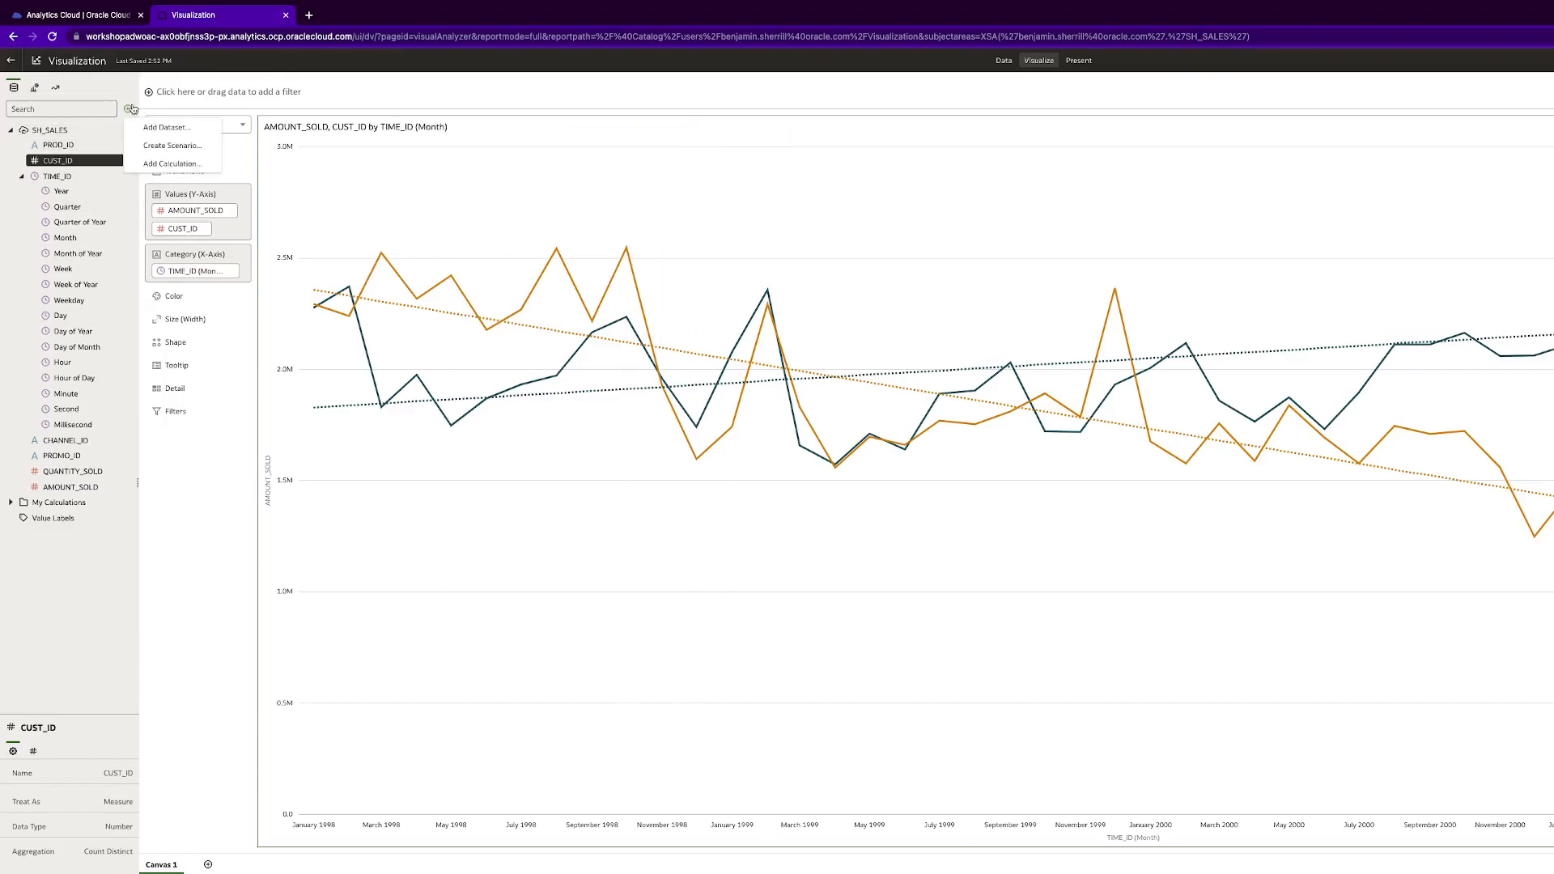
left_click(167, 128)
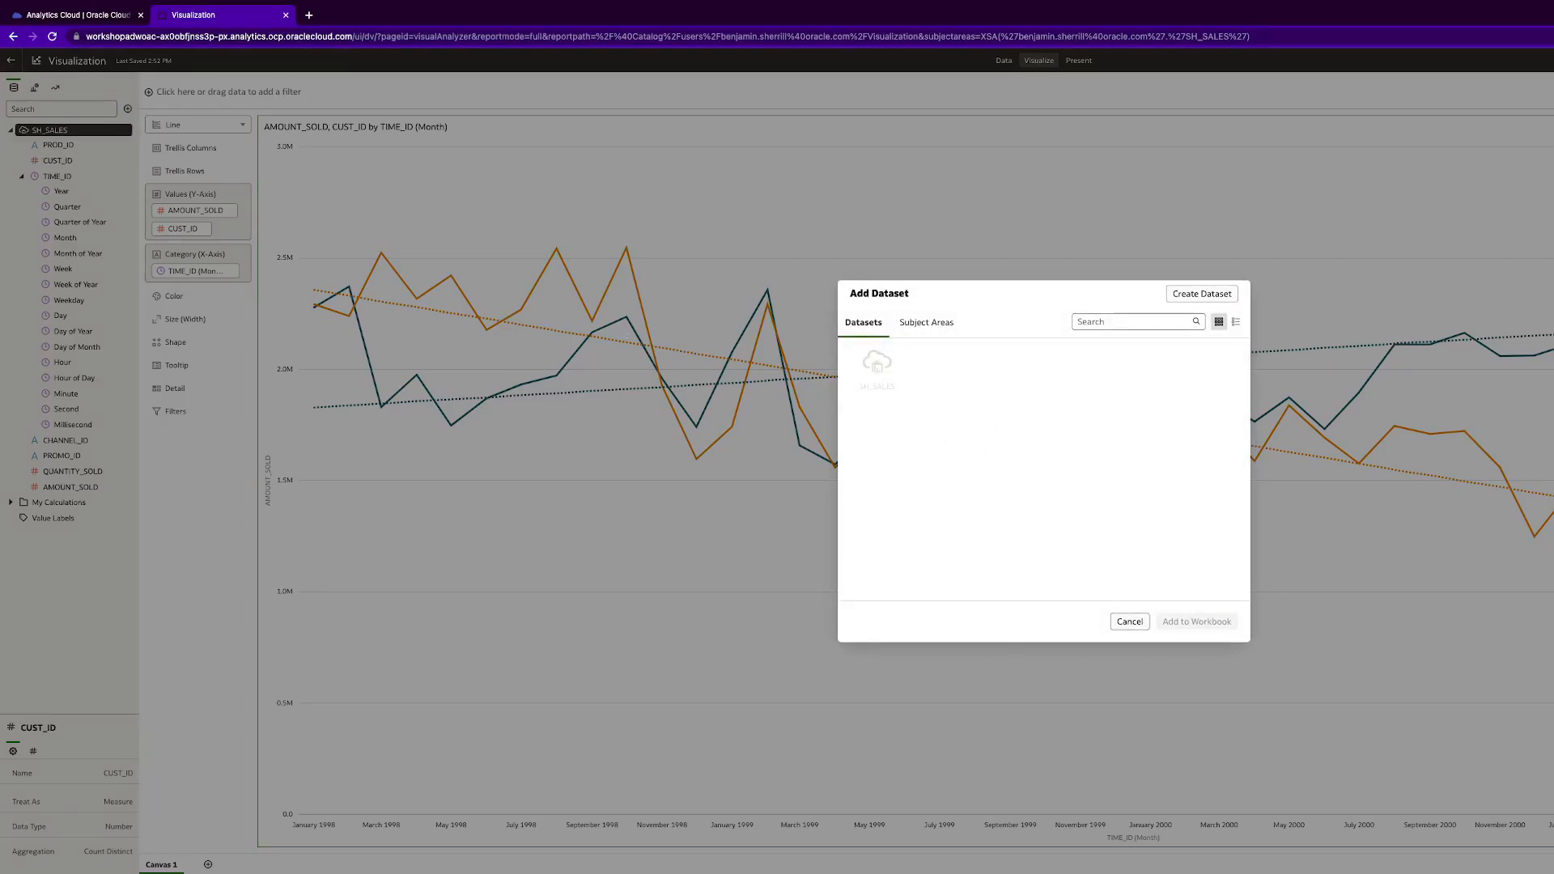
key("ctrl+minus")
key("ctrl+minus")
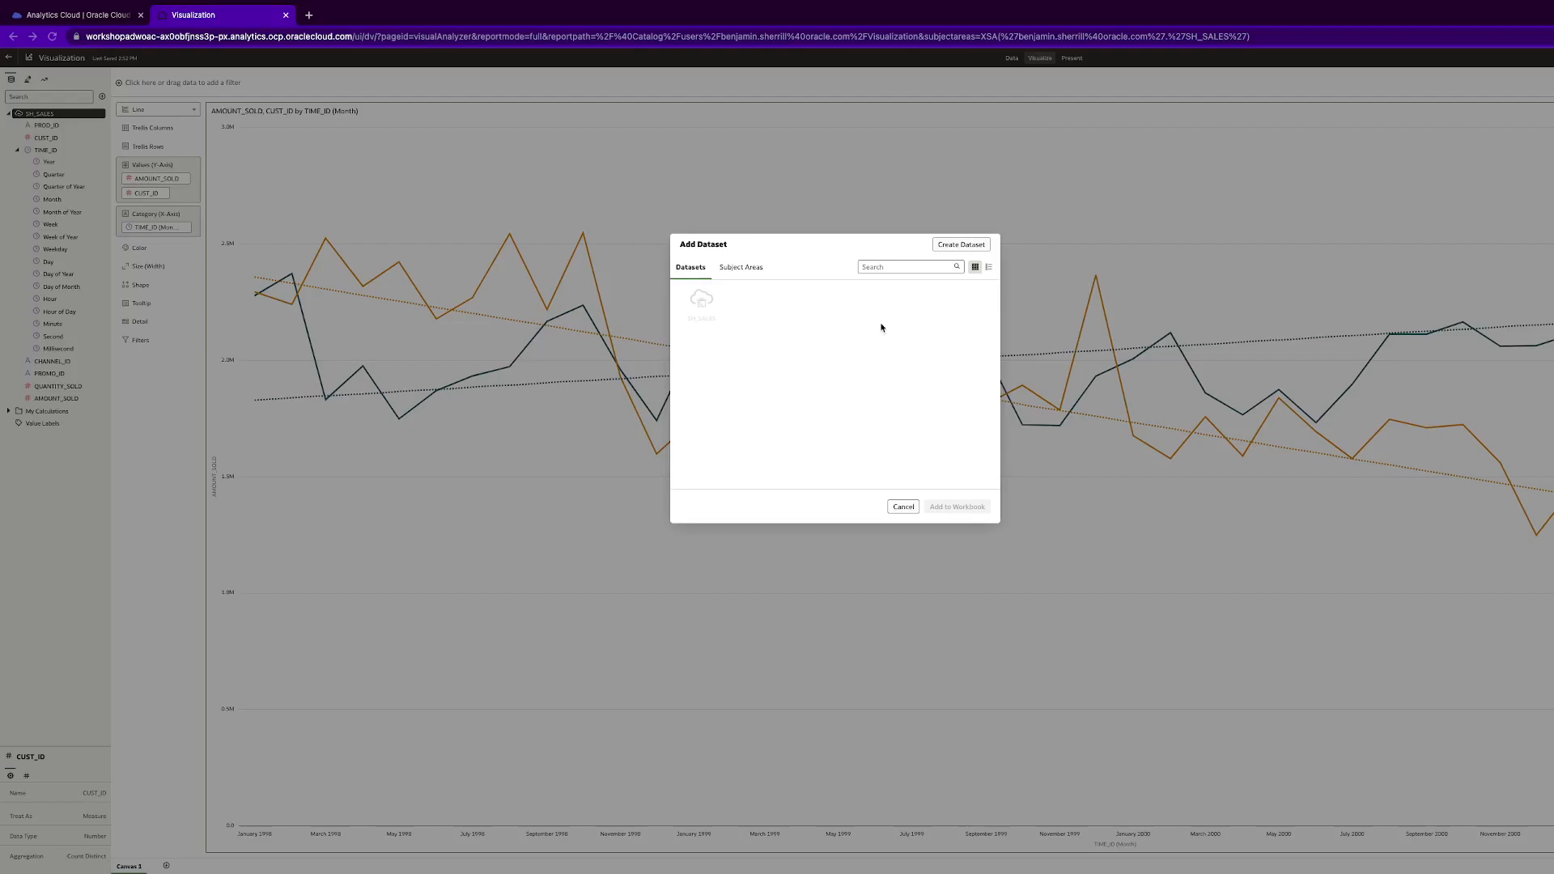
left_click(738, 268)
left_click(692, 268)
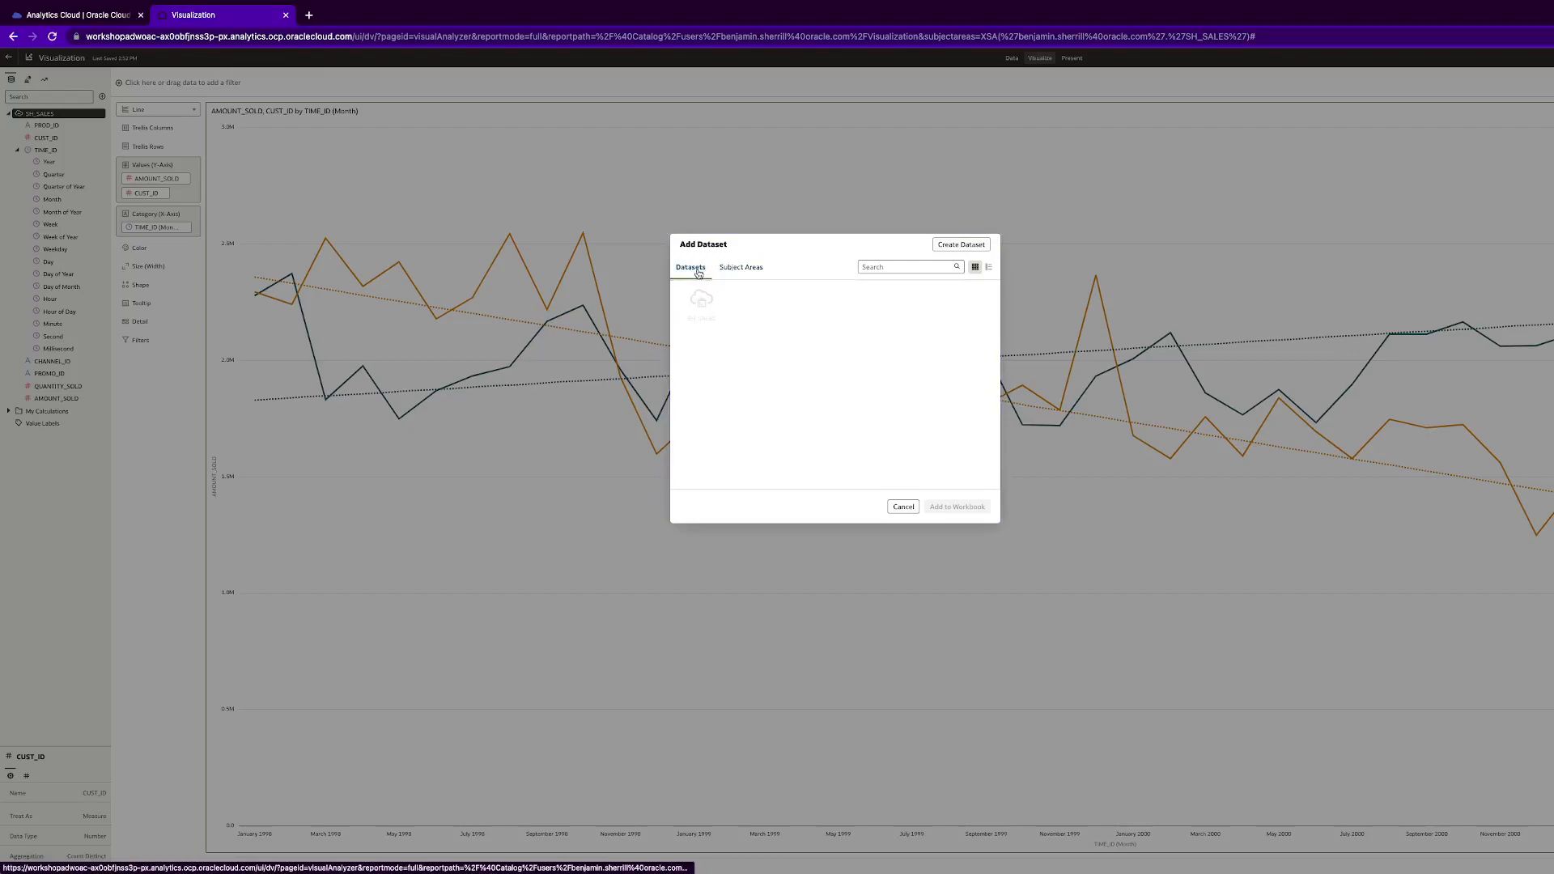
left_click(903, 507)
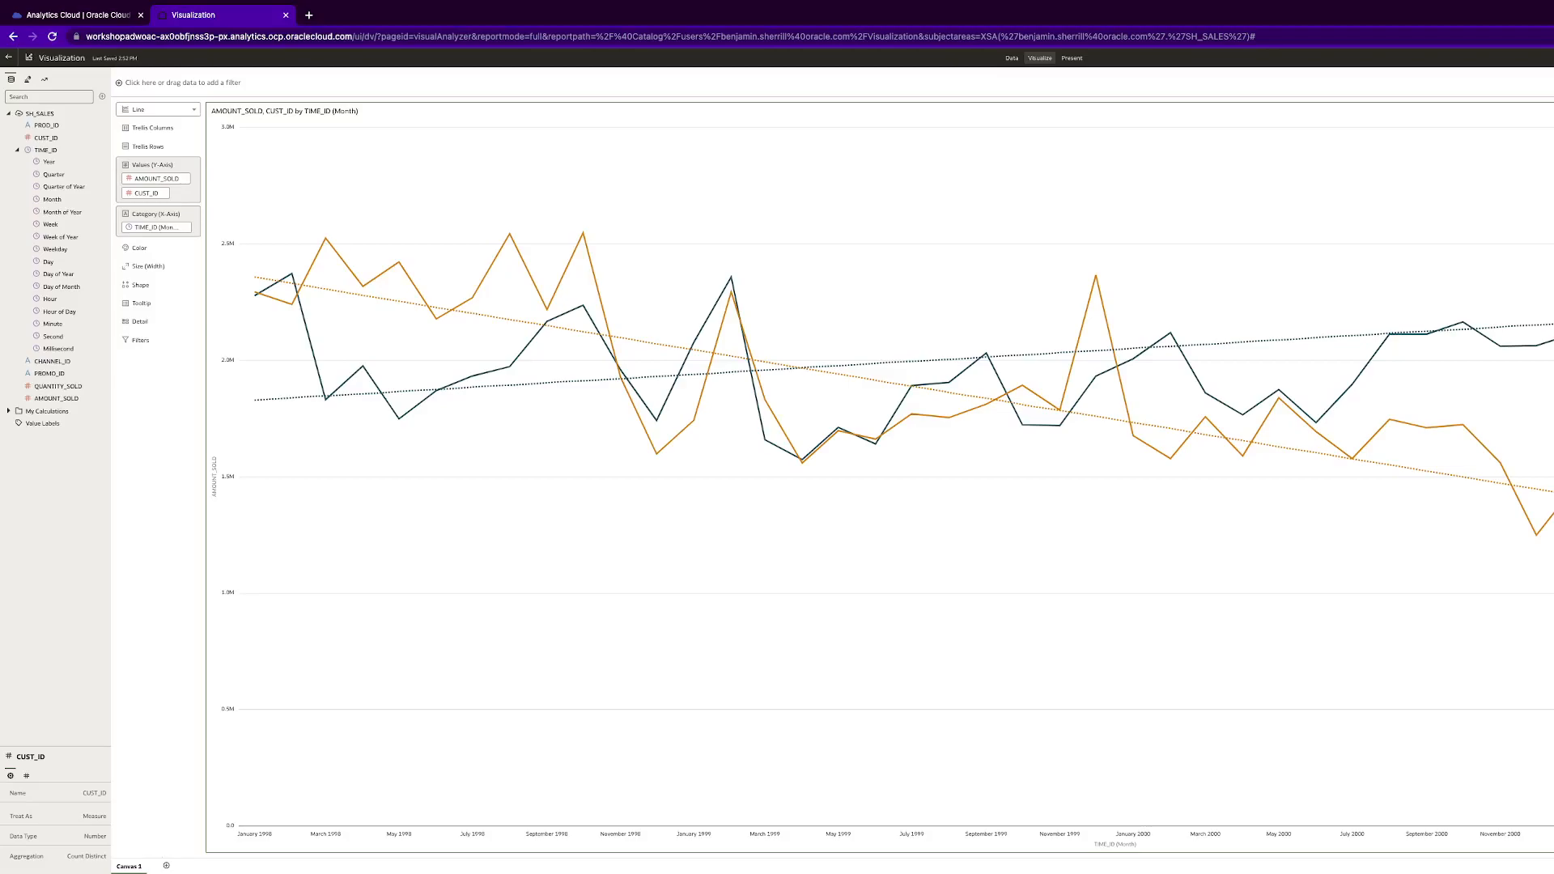
Step: Start creating an additional dataset for the workbook from the WORKSHOPADWOAC connection
left_click(103, 97)
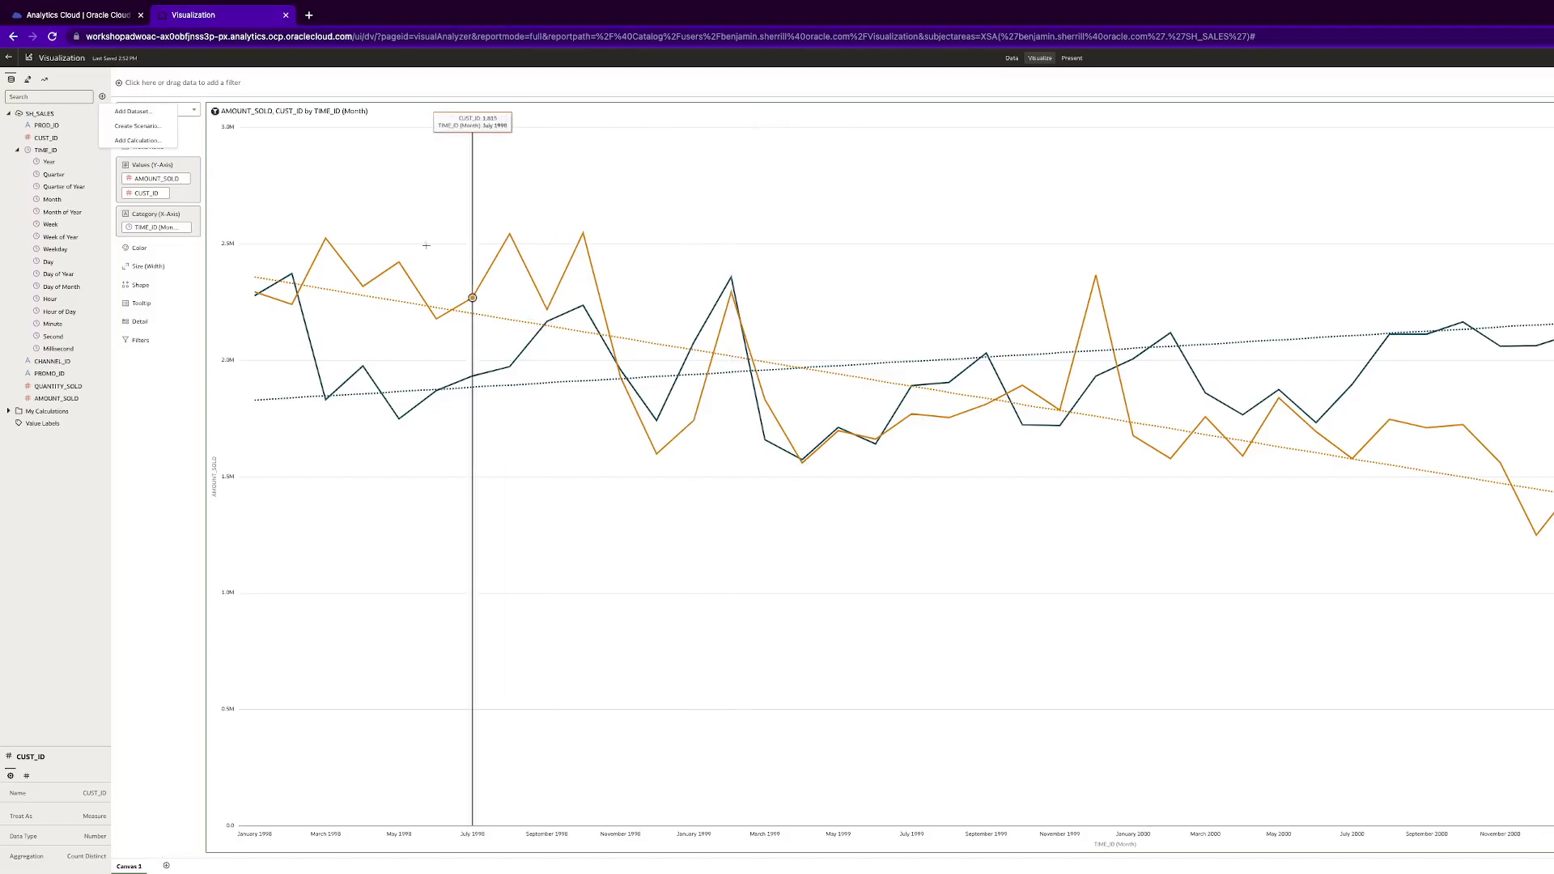
left_click(134, 114)
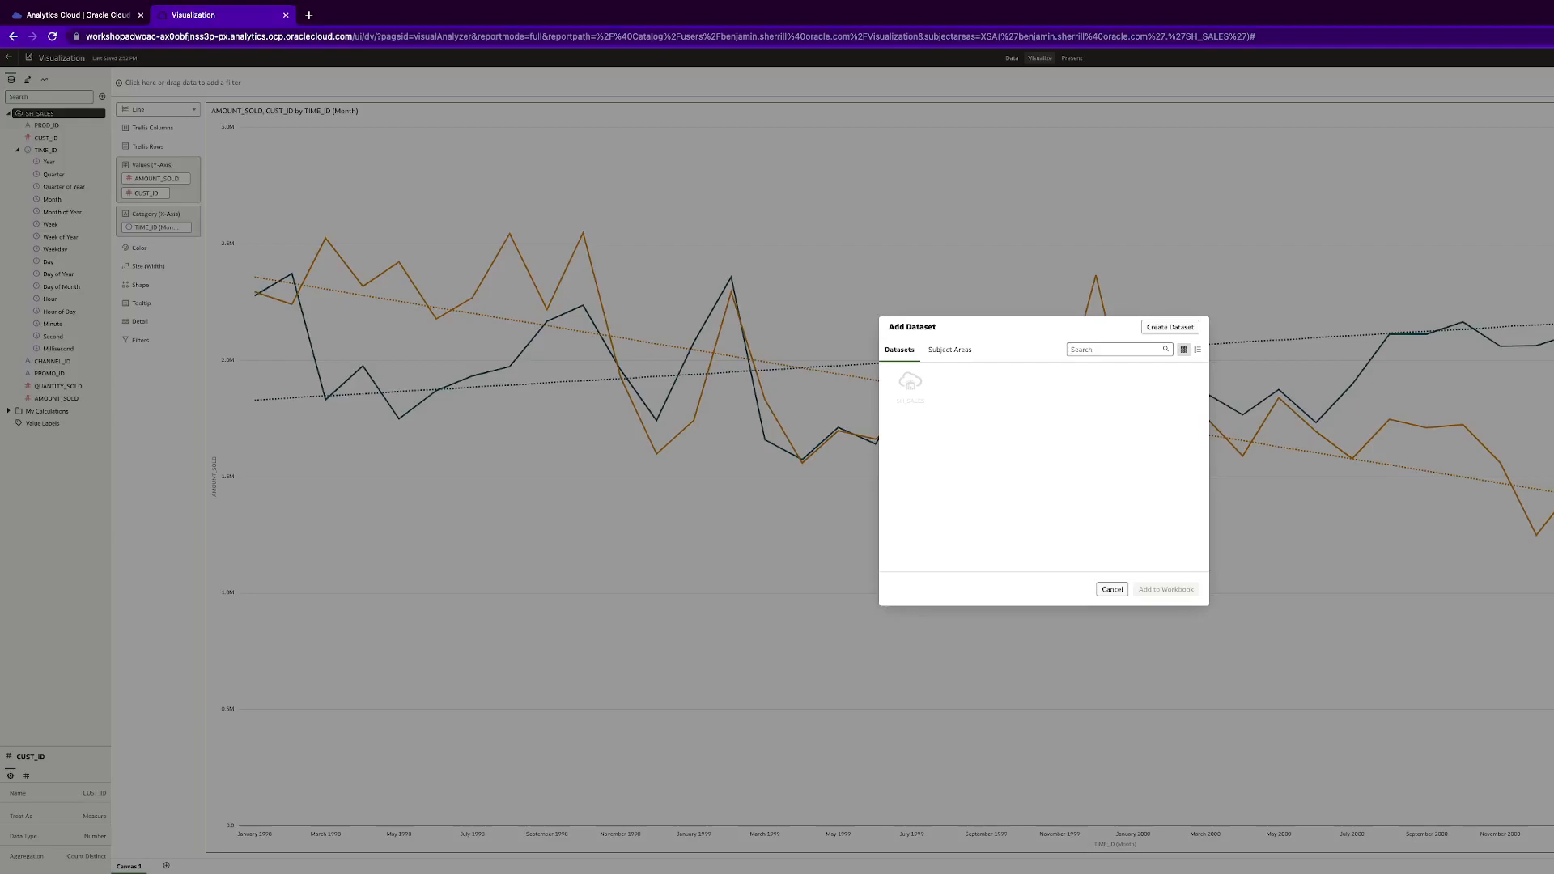
left_click(1184, 330)
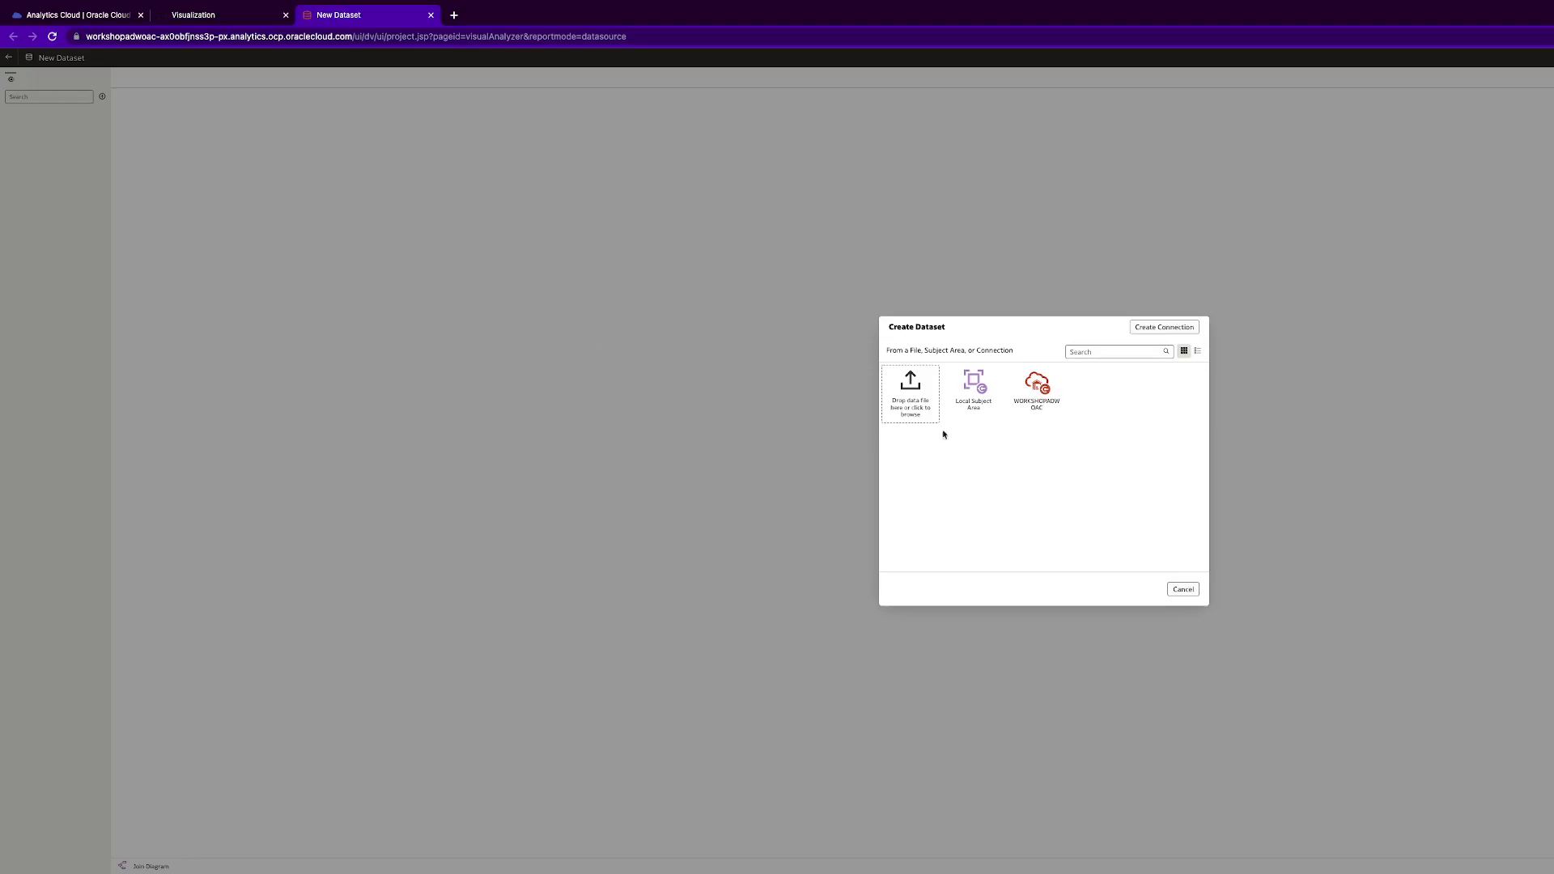
left_click(1028, 419)
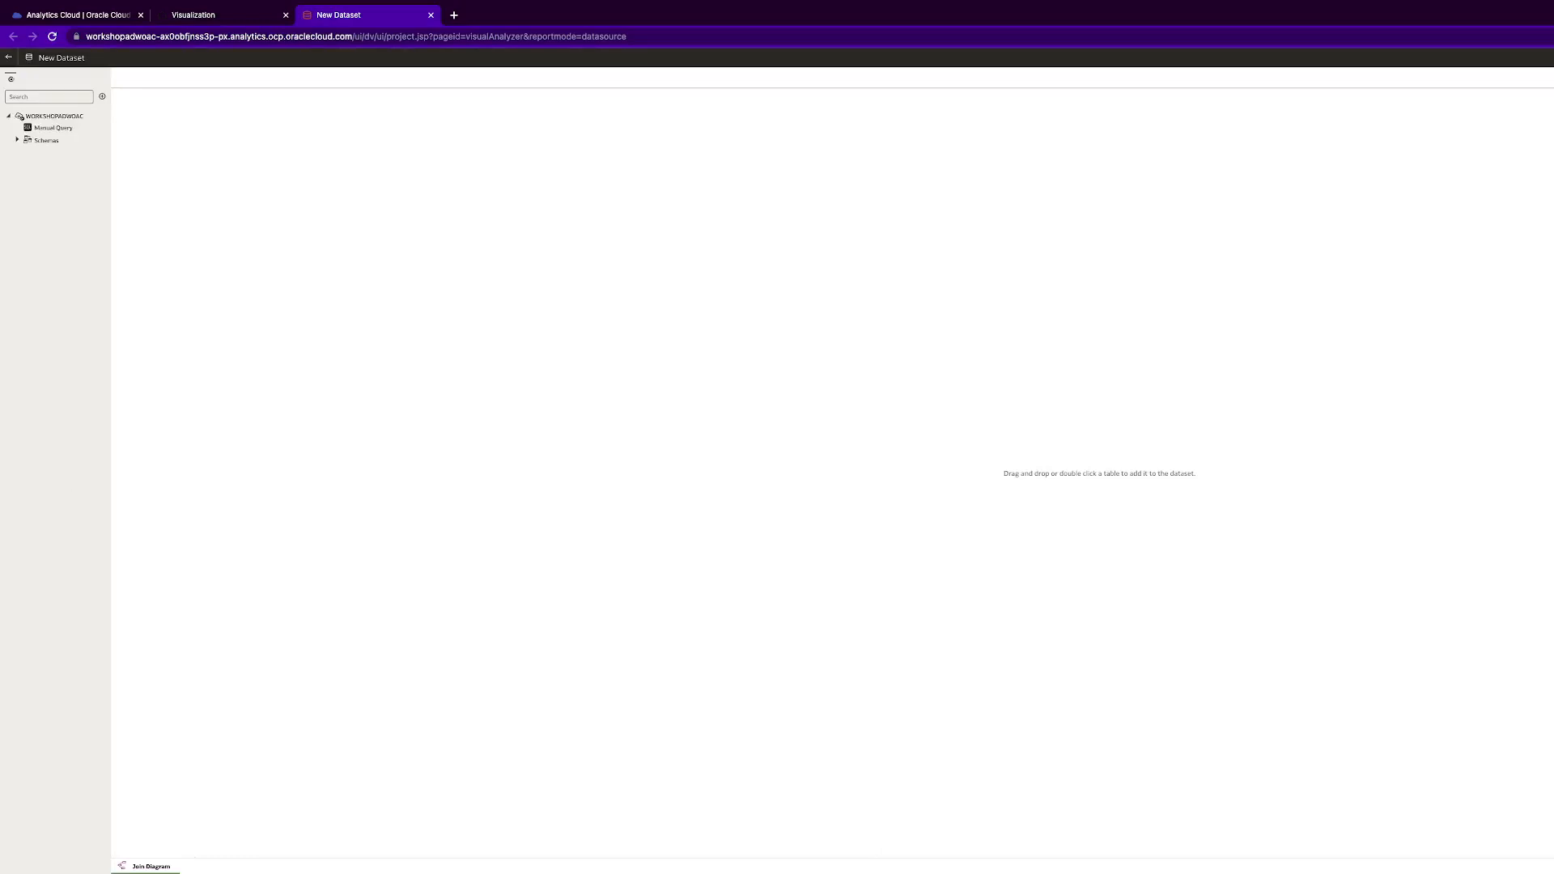
Step: Expand the SH schema and add its PRODUCTS table to the new dataset's join diagram
left_click(42, 140)
left_click(16, 141)
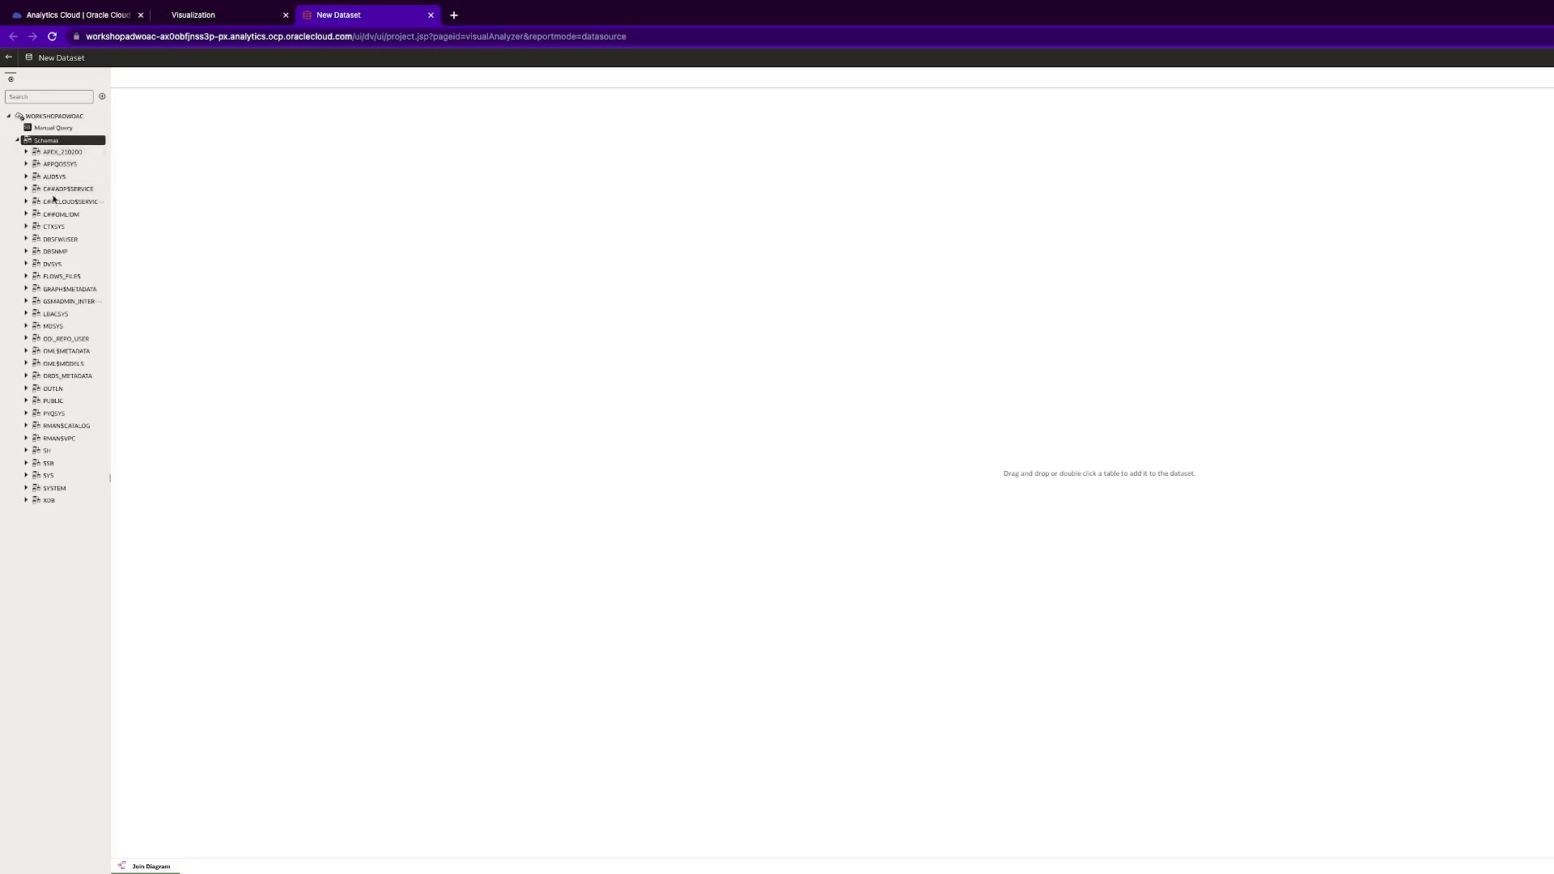
left_click(27, 451)
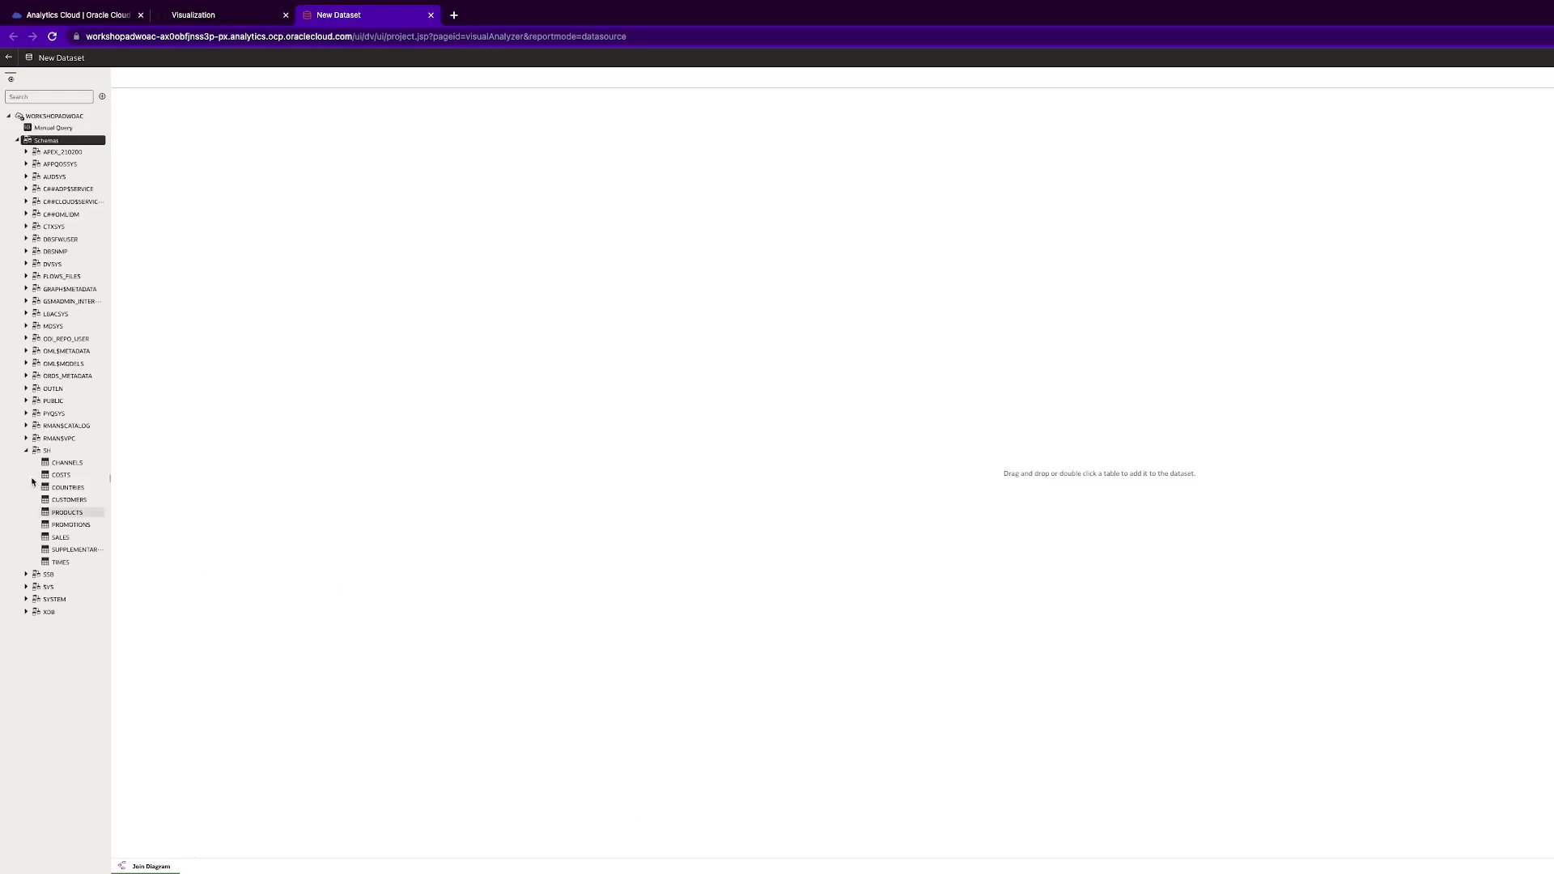
left_click_drag(65, 514, 1036, 464)
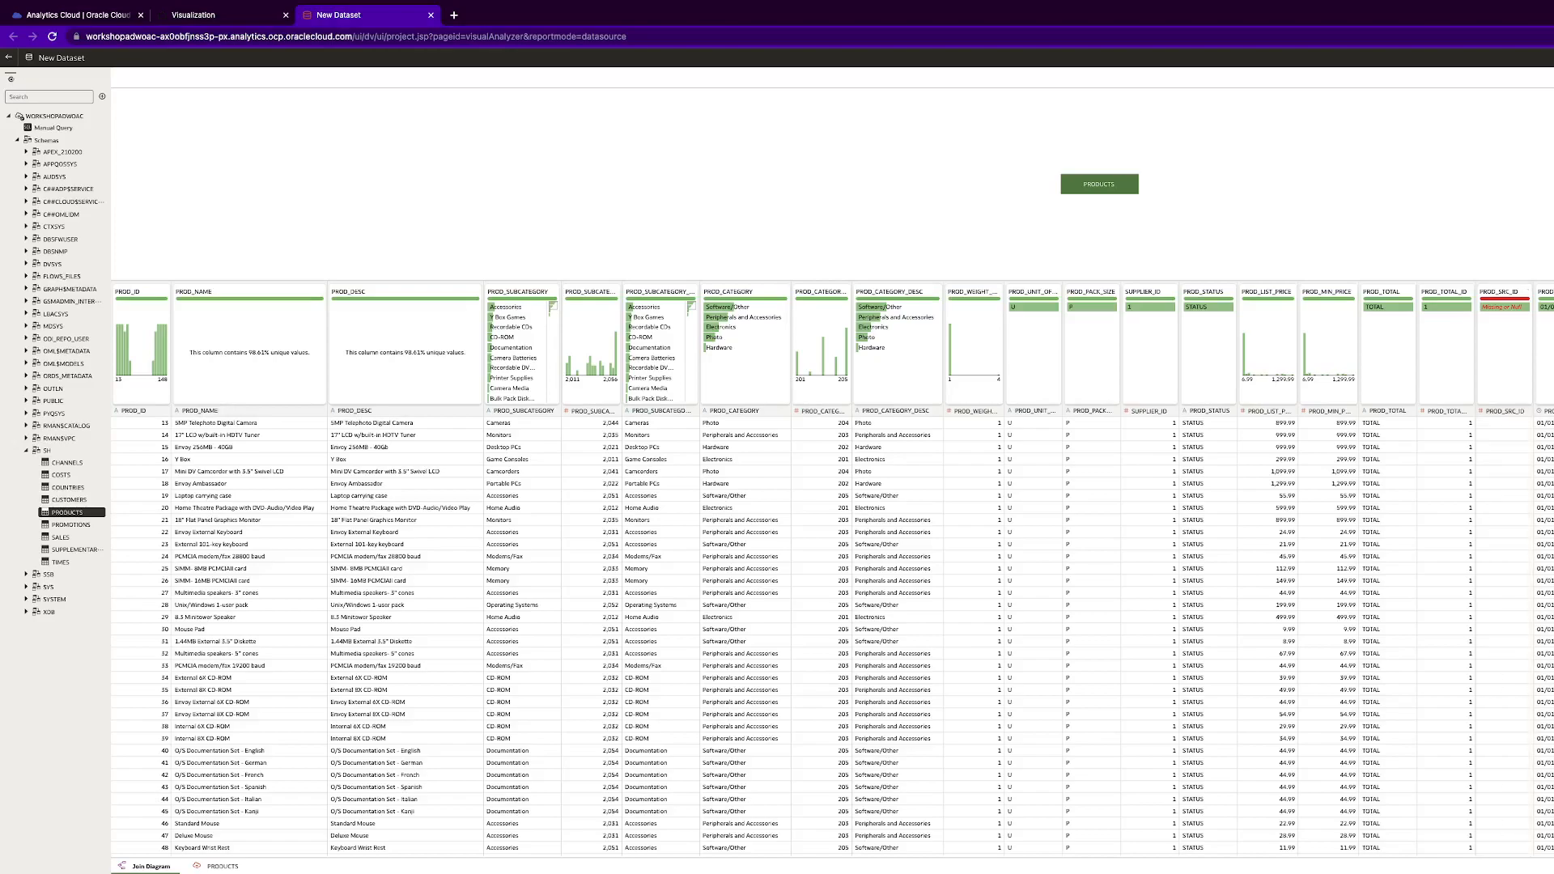
Step: Save the new dataset as SH_PRODUCTS
key("ctrl+s")
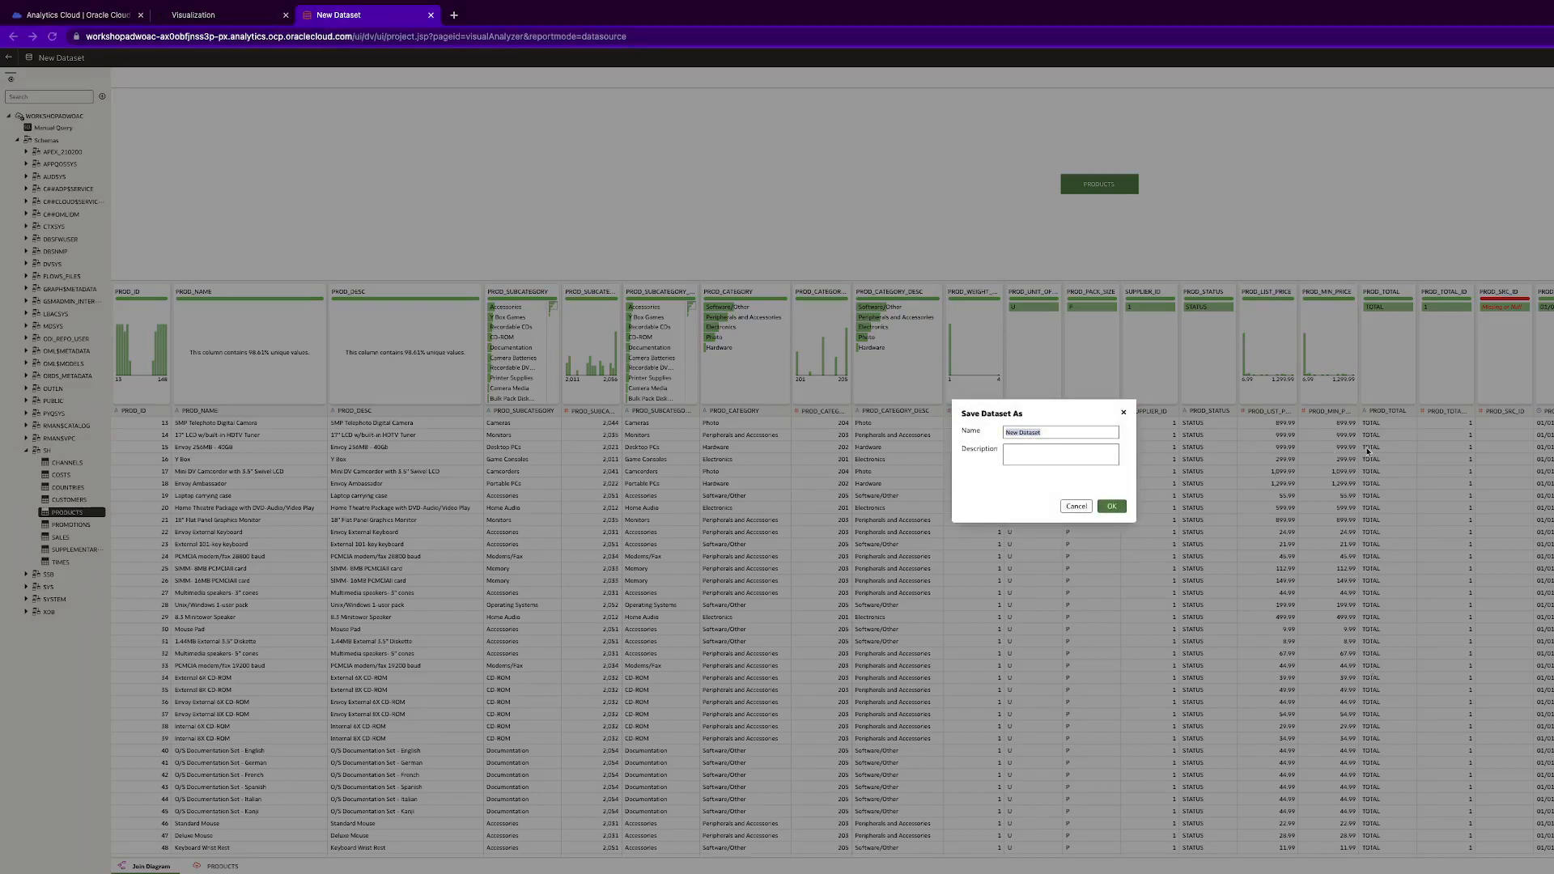
type("SH_PRODUCTS")
left_click(1119, 509)
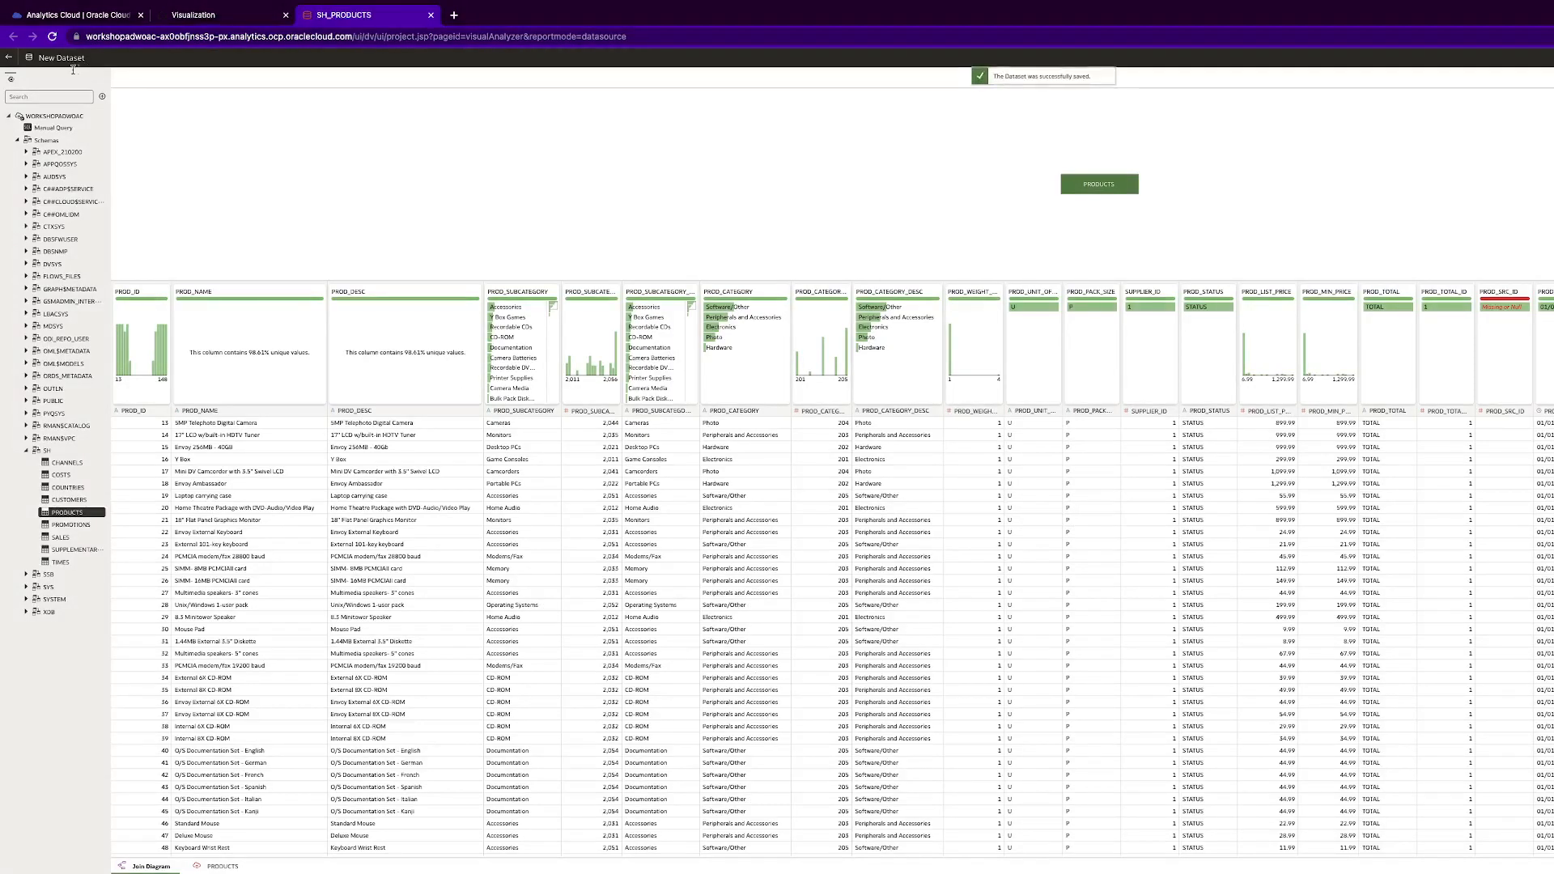
left_click(90, 63)
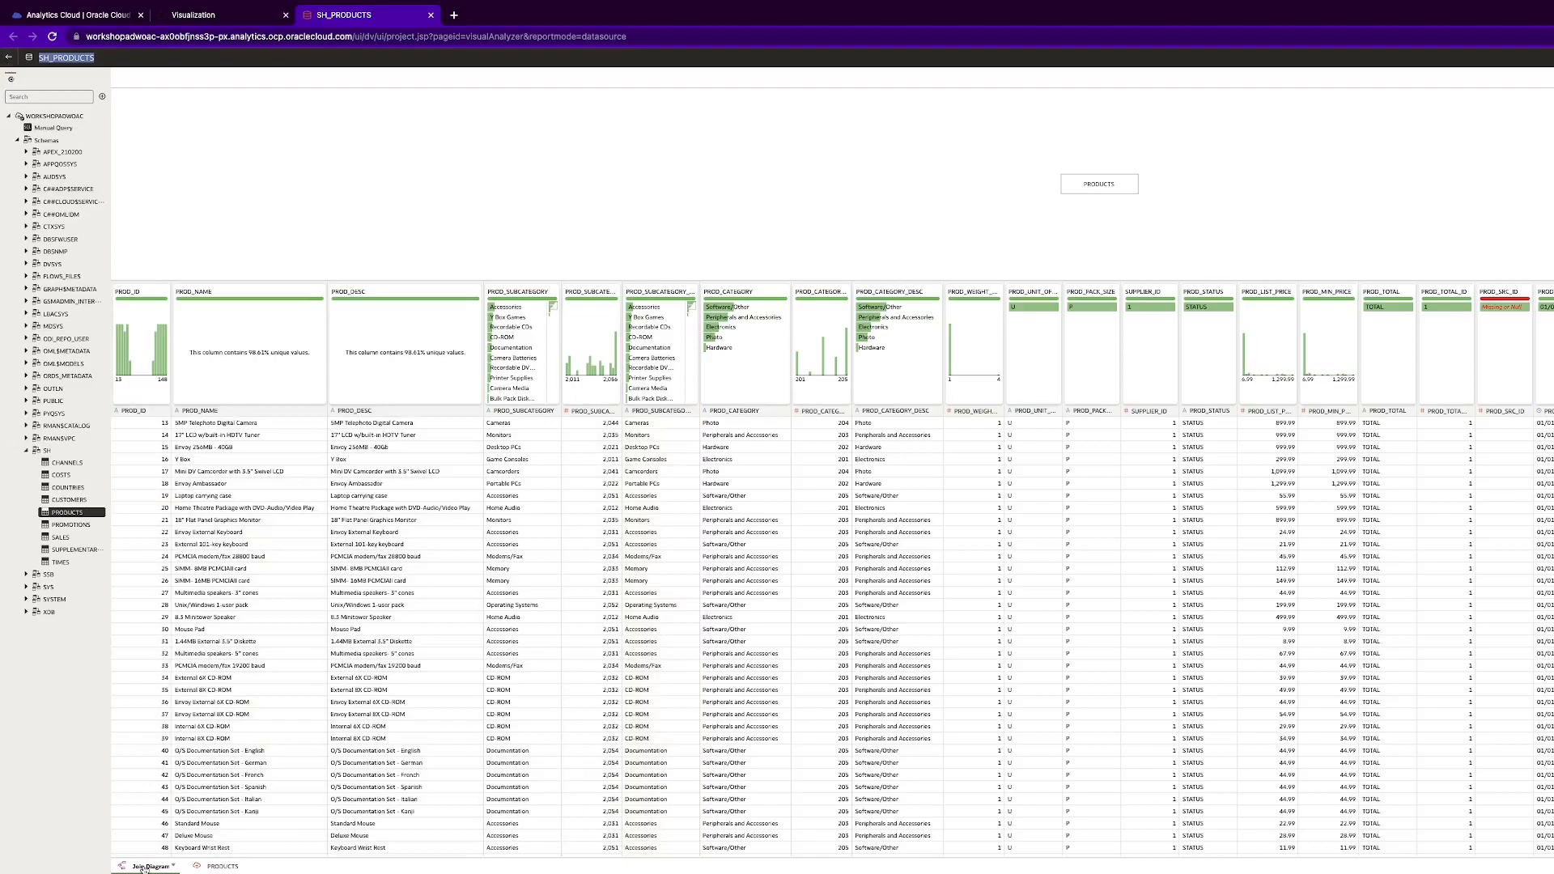
Step: Reopen the Visualization workbook from the home page and add the SH_PRODUCTS dataset to its data diagram
left_click(9, 58)
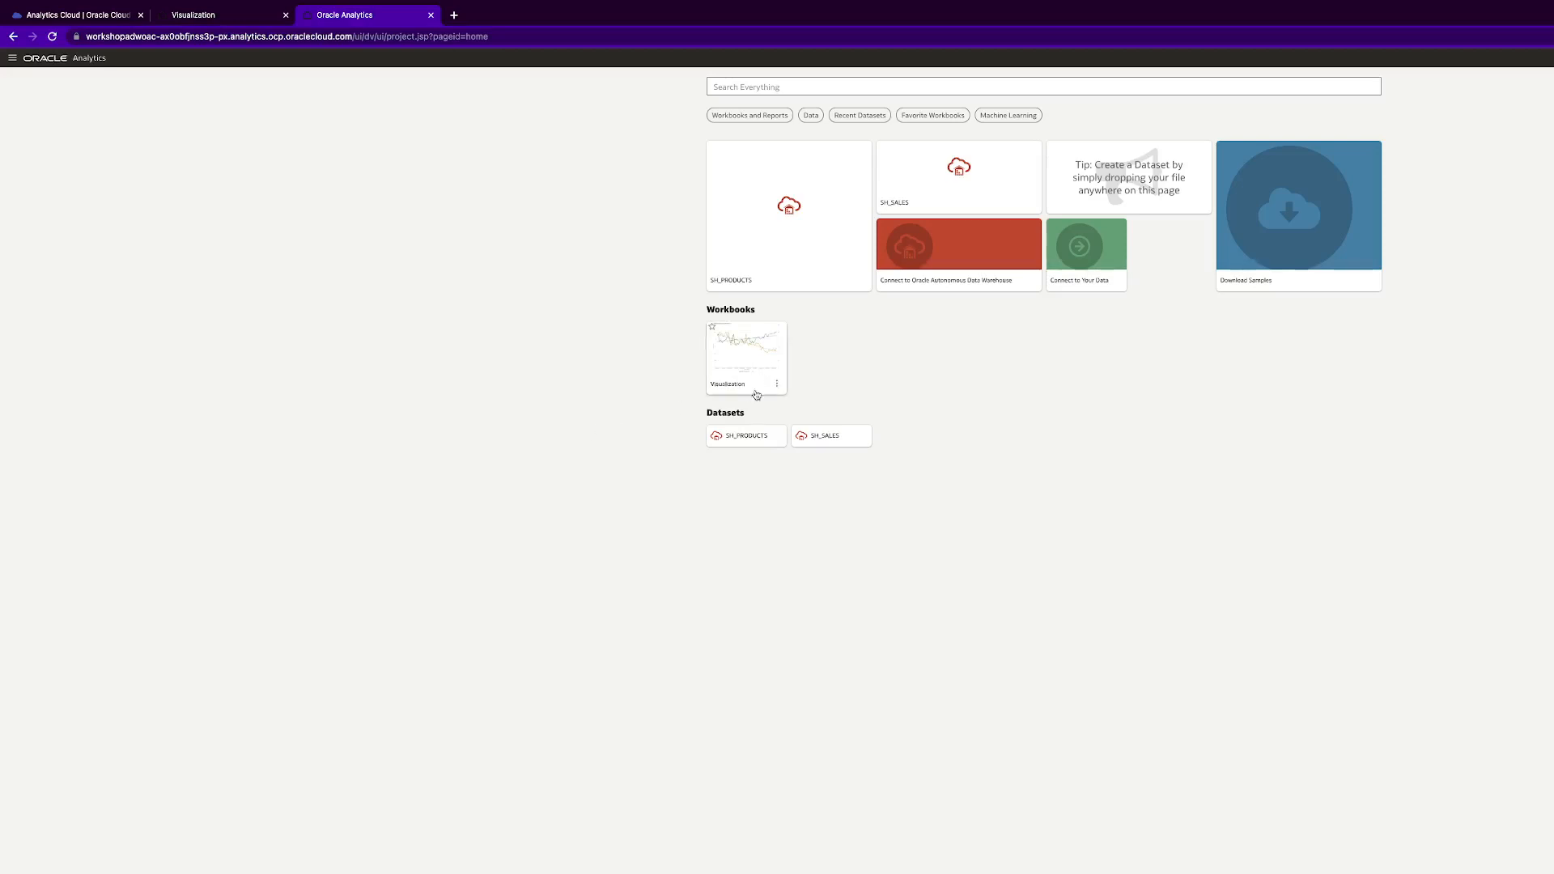
left_click(746, 363)
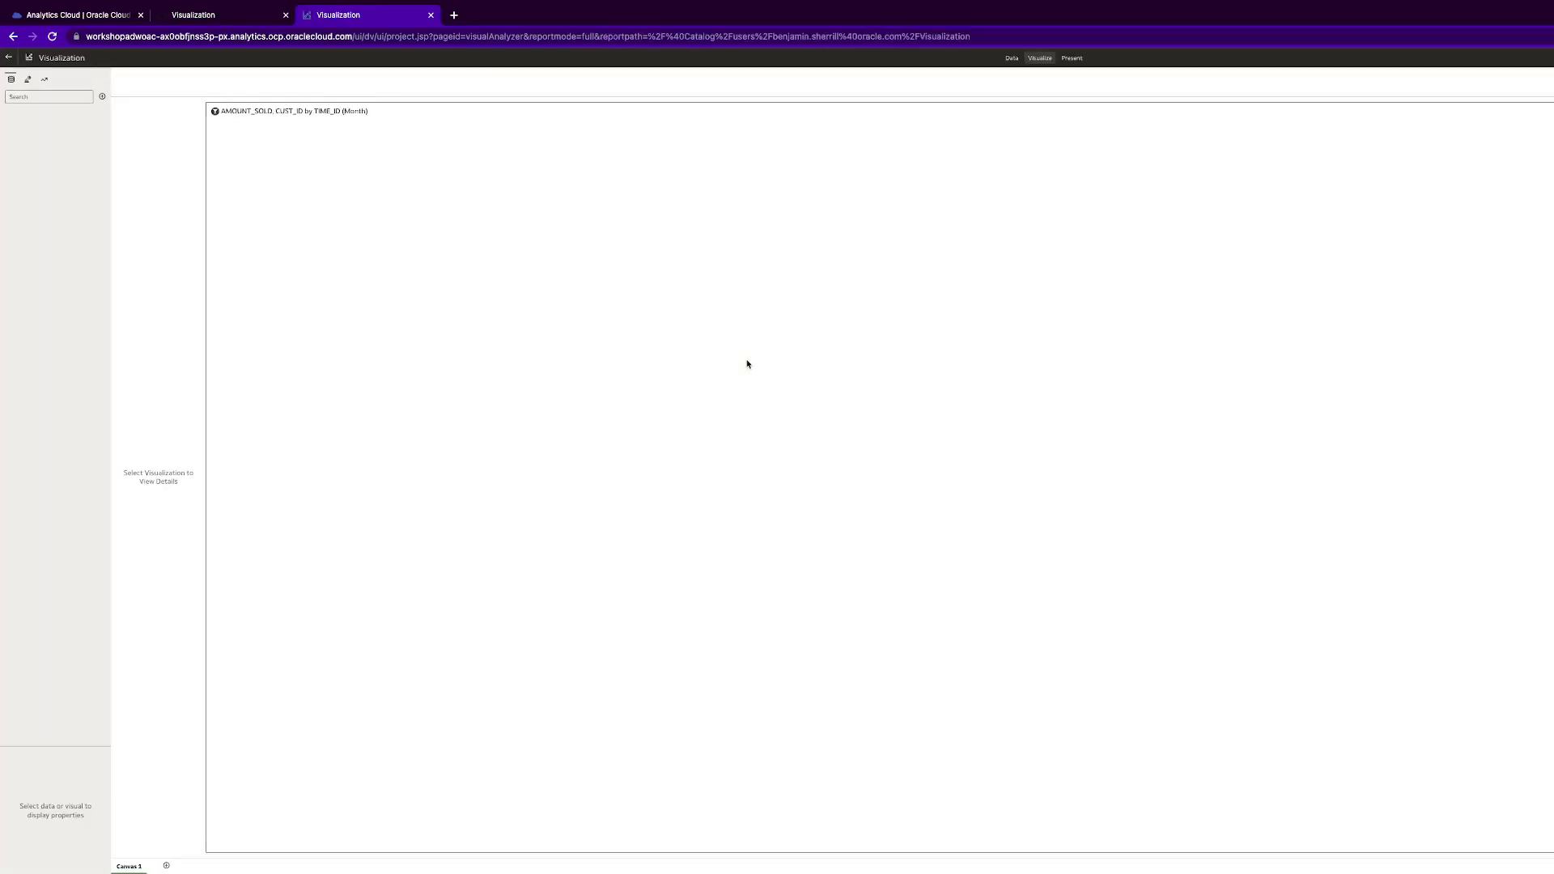
left_click(1013, 58)
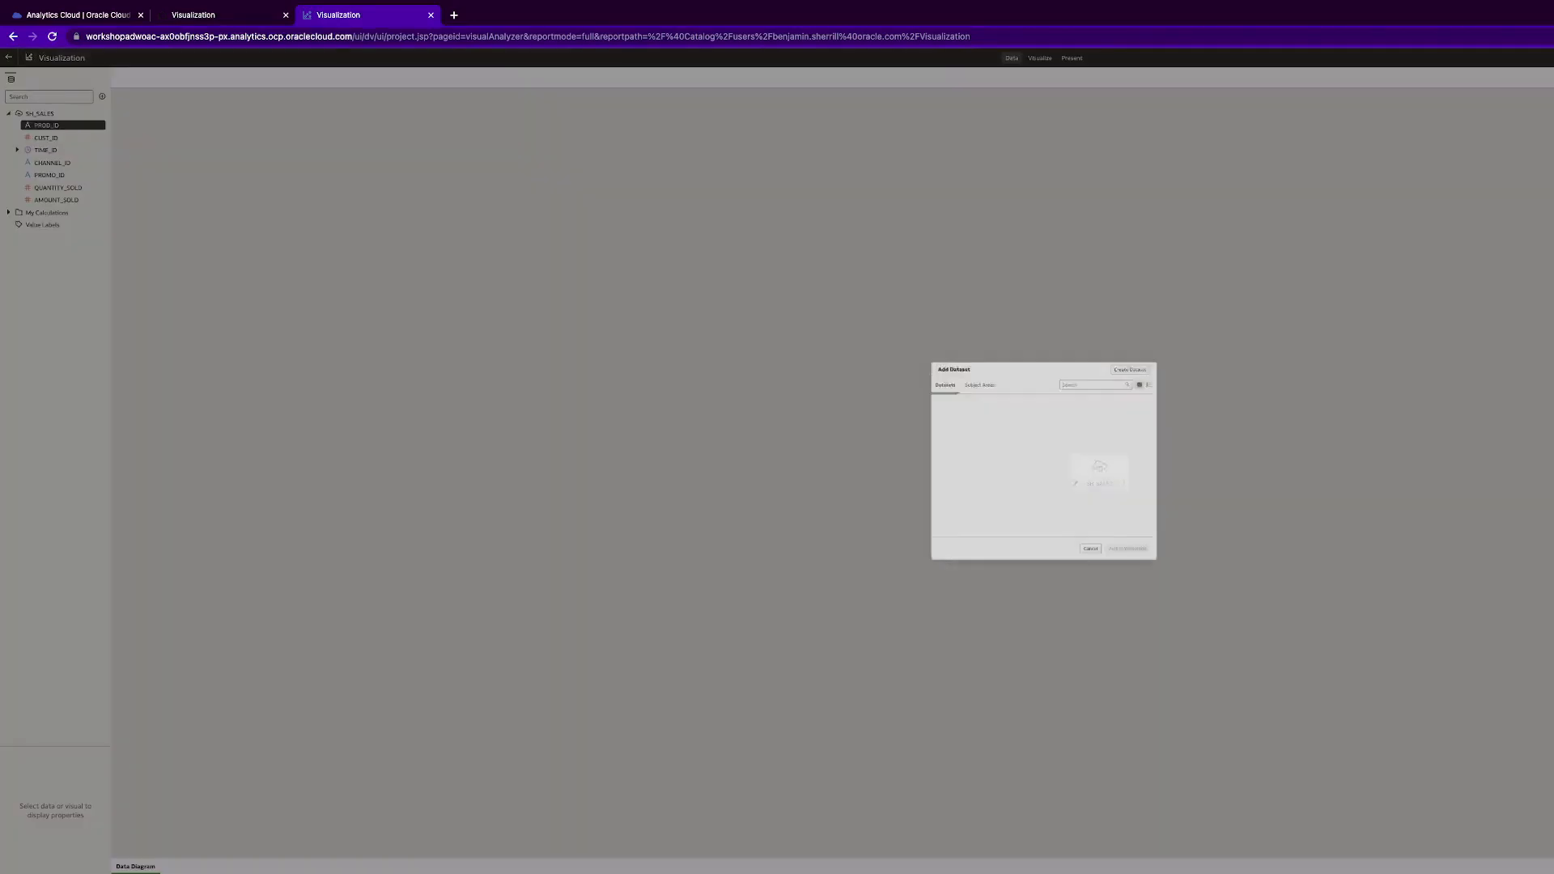
left_click(929, 406)
left_click(1188, 592)
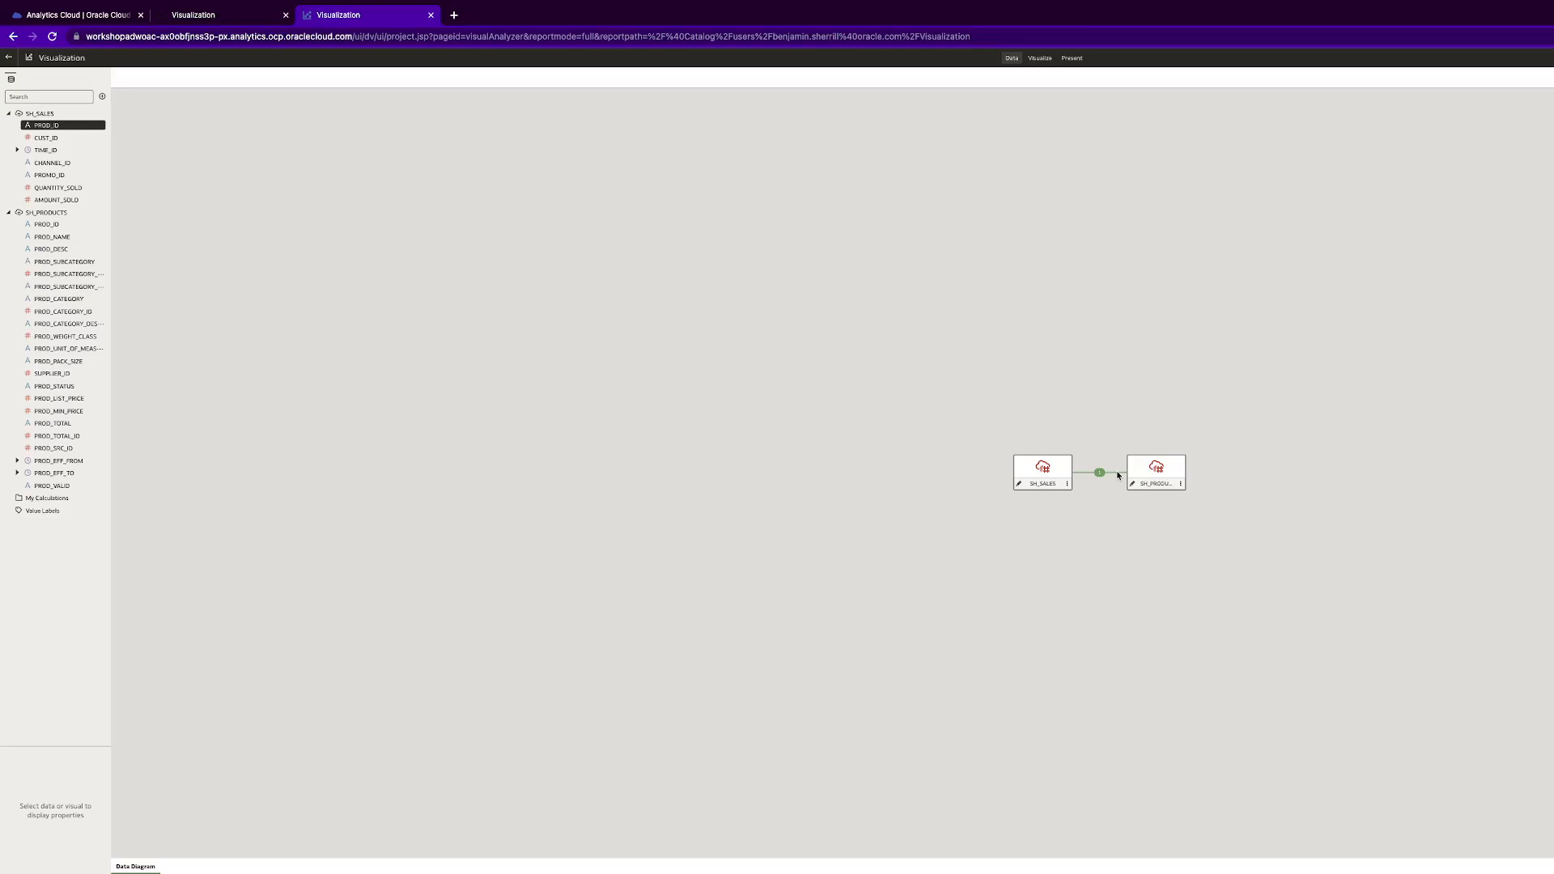
Step: Accept the PROD_ID match that blends SH_SALES with SH_PRODUCTS, and return to the Visualize canvas
left_click(1118, 476)
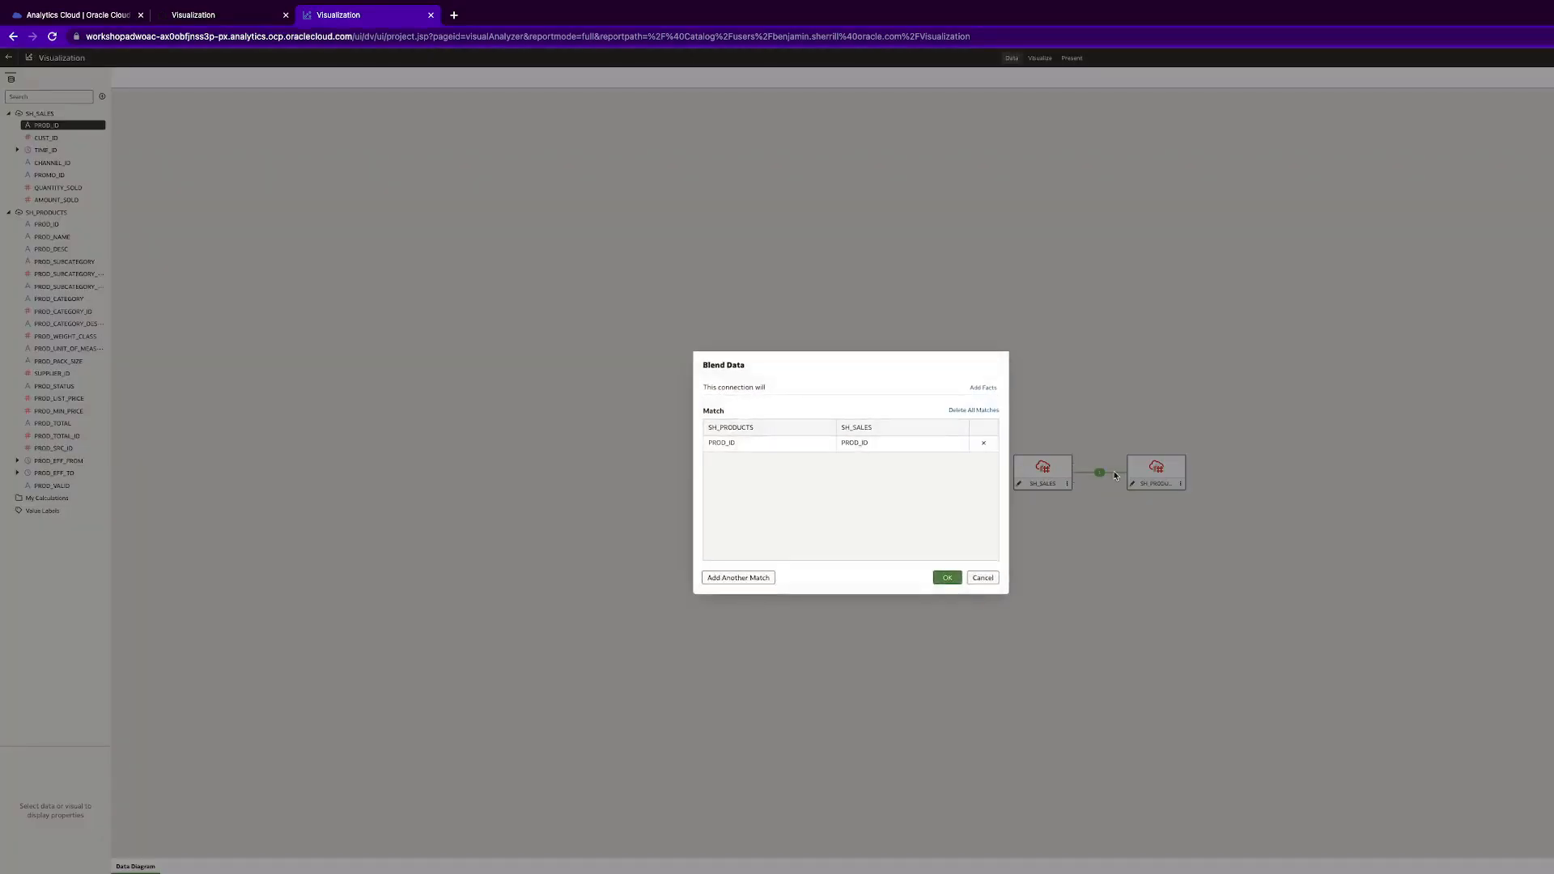
left_click(946, 578)
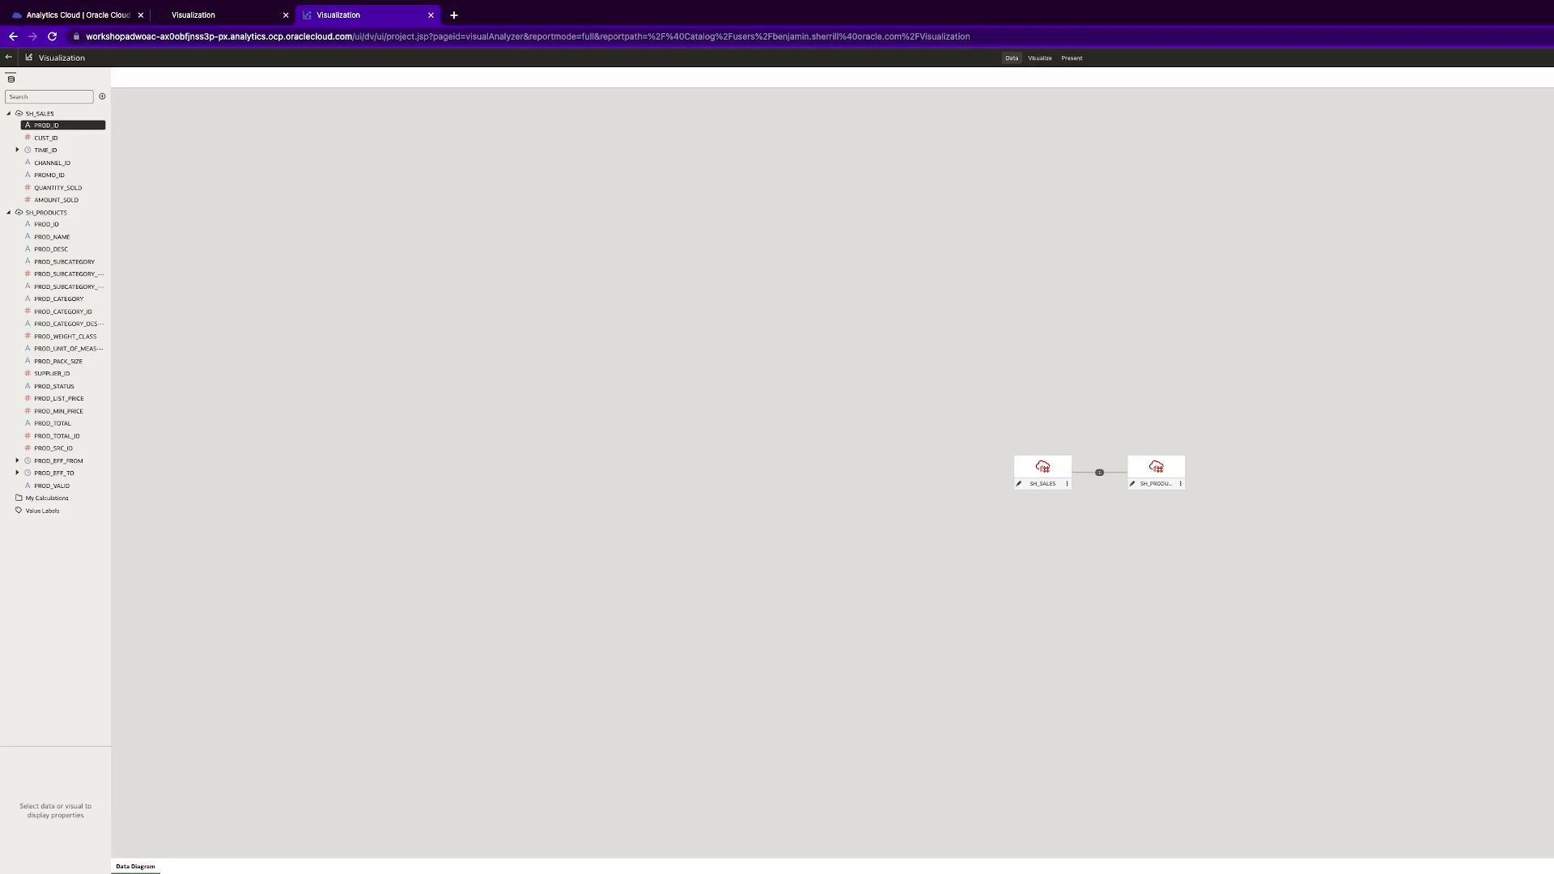
left_click(1040, 58)
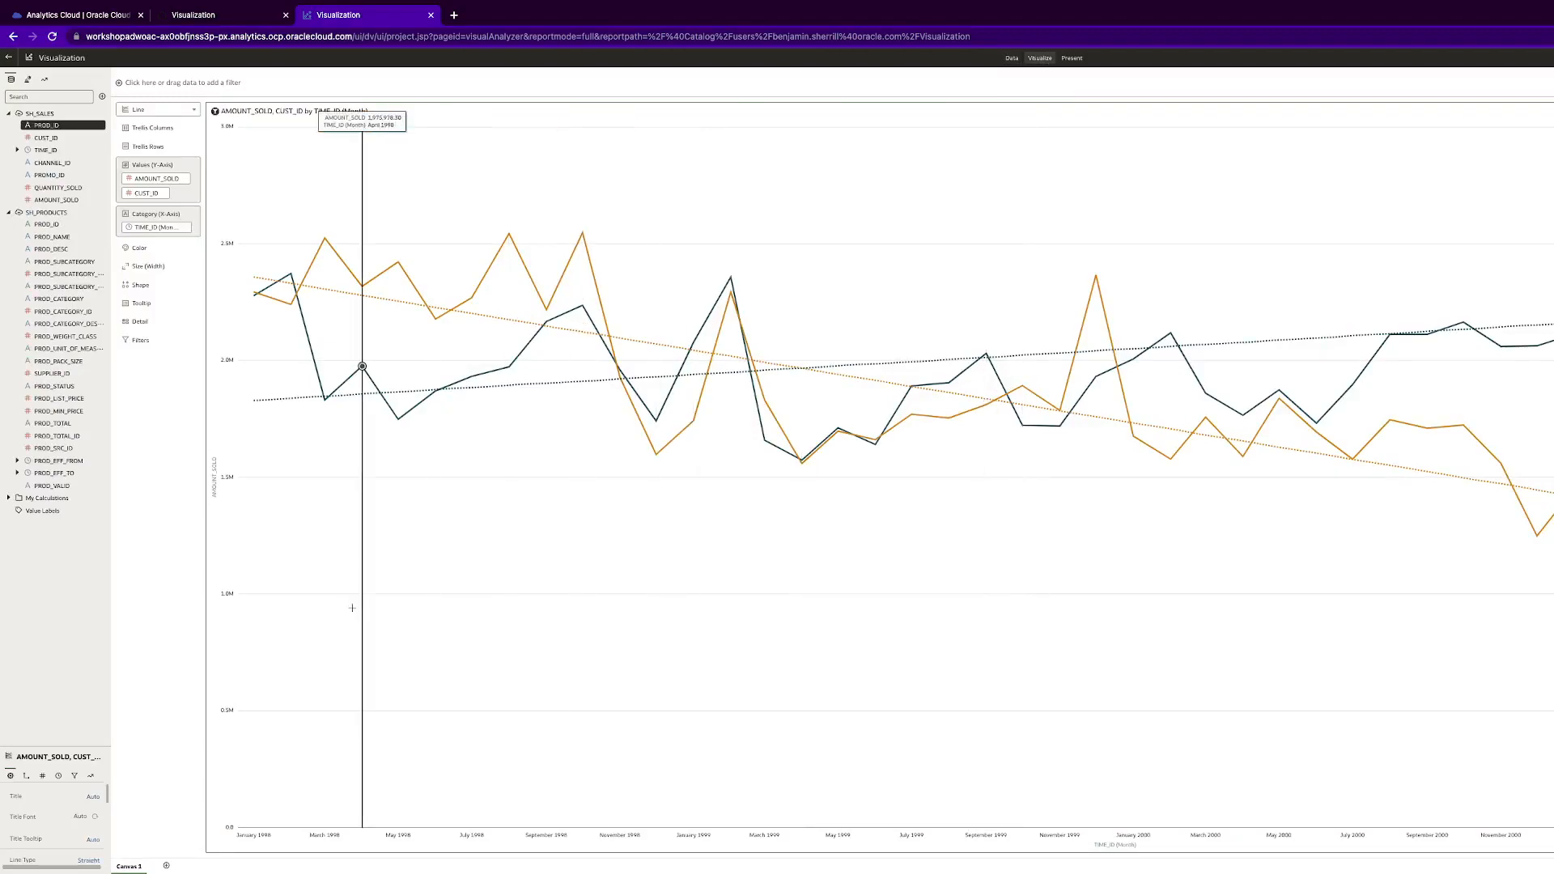
left_click(47, 150)
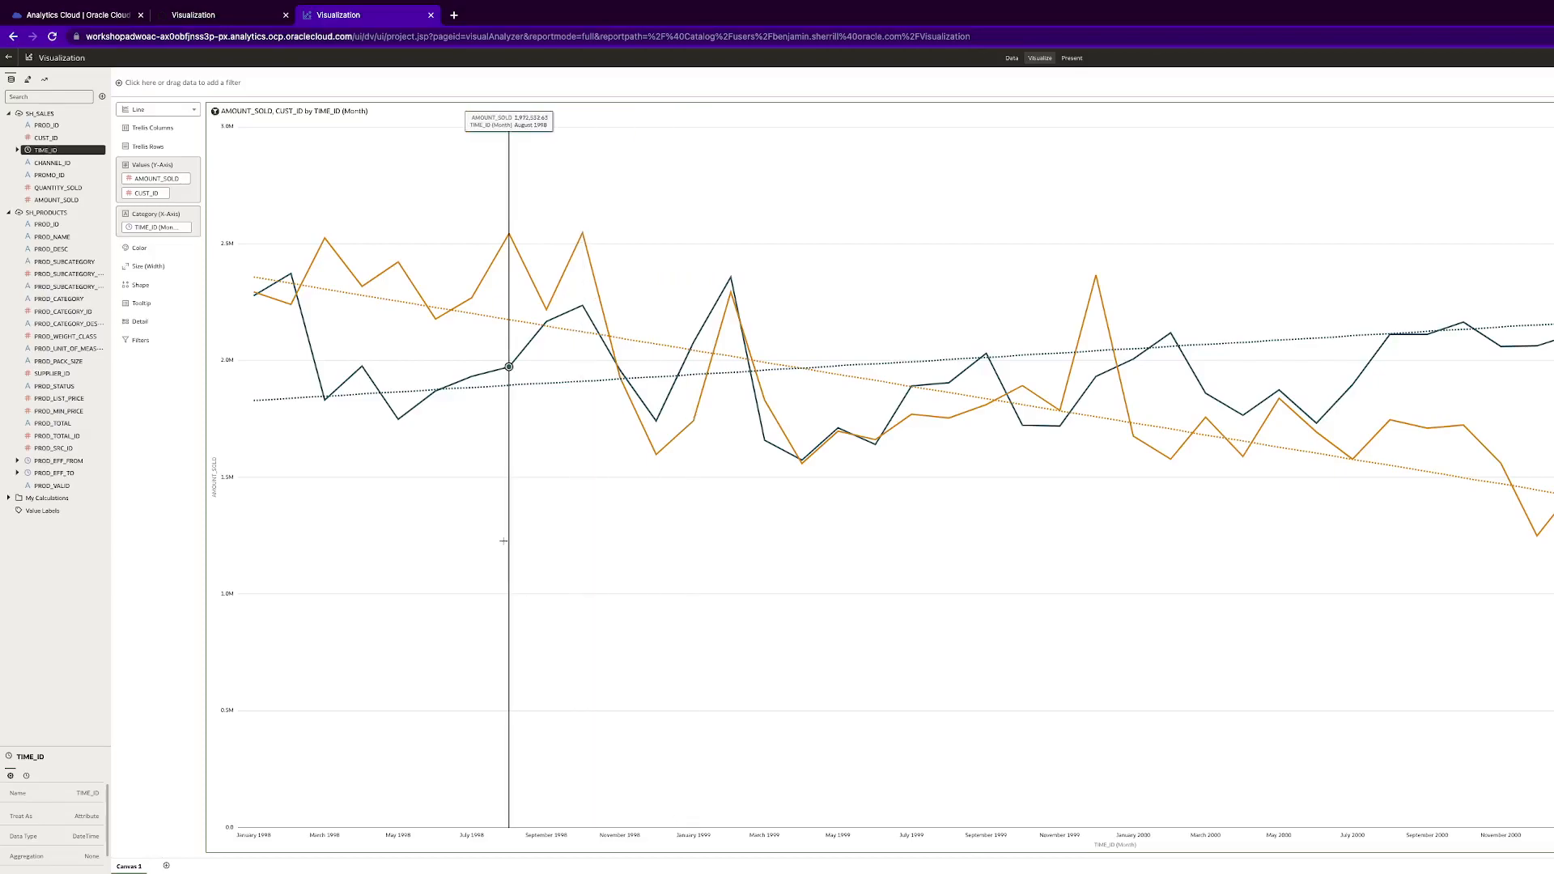
Step: Expand TIME_ID's date levels in SH_SALES and show the chart's TIME_ID category by Quarter instead of by month
right_click(68, 152)
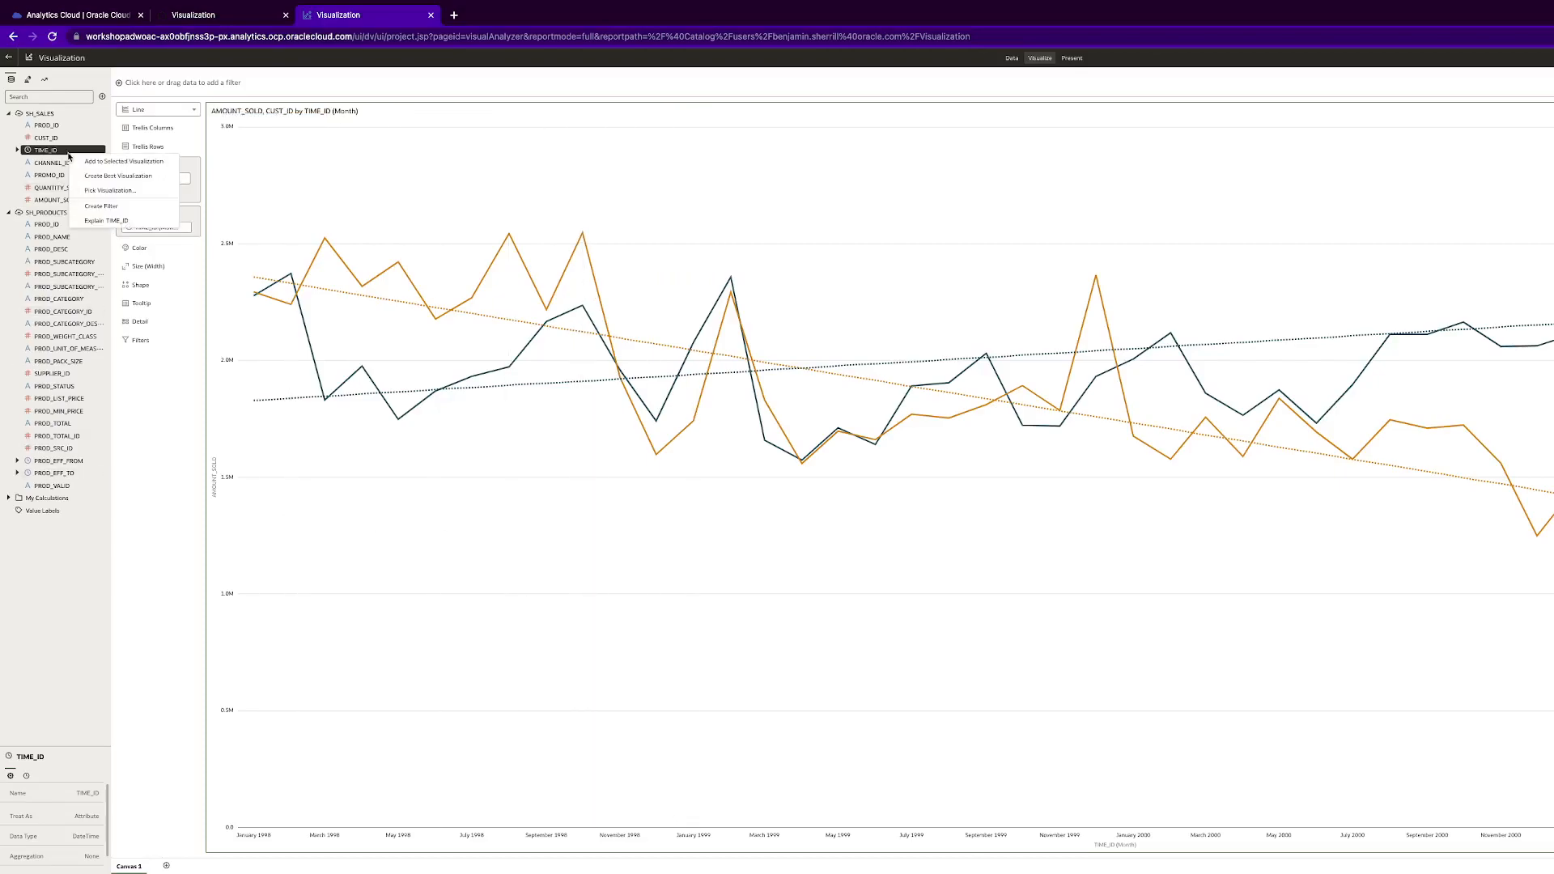
left_click(37, 151)
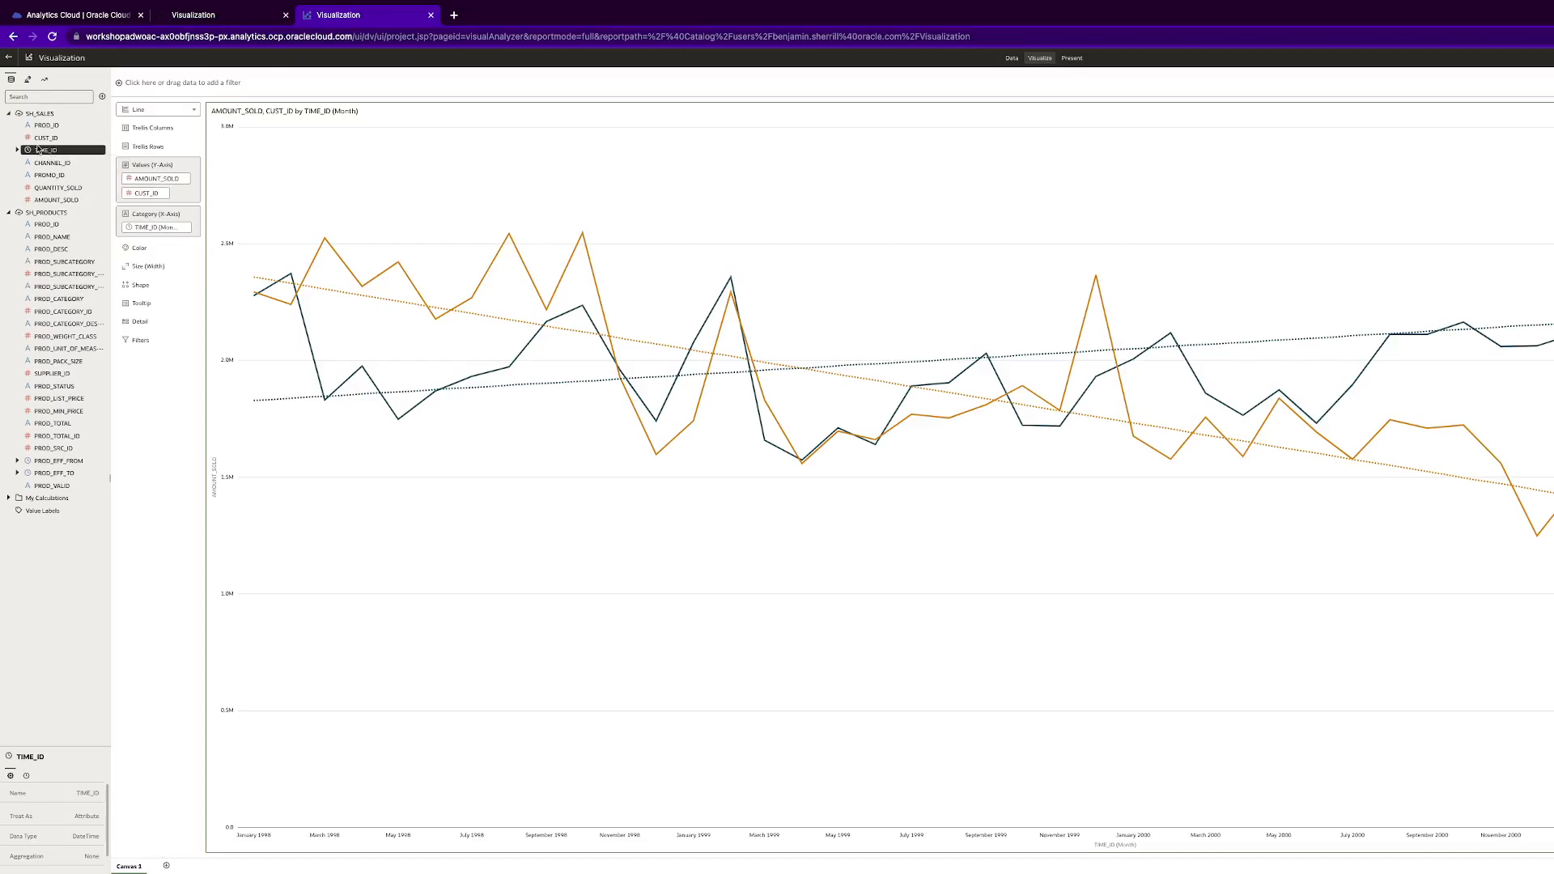
left_click(17, 151)
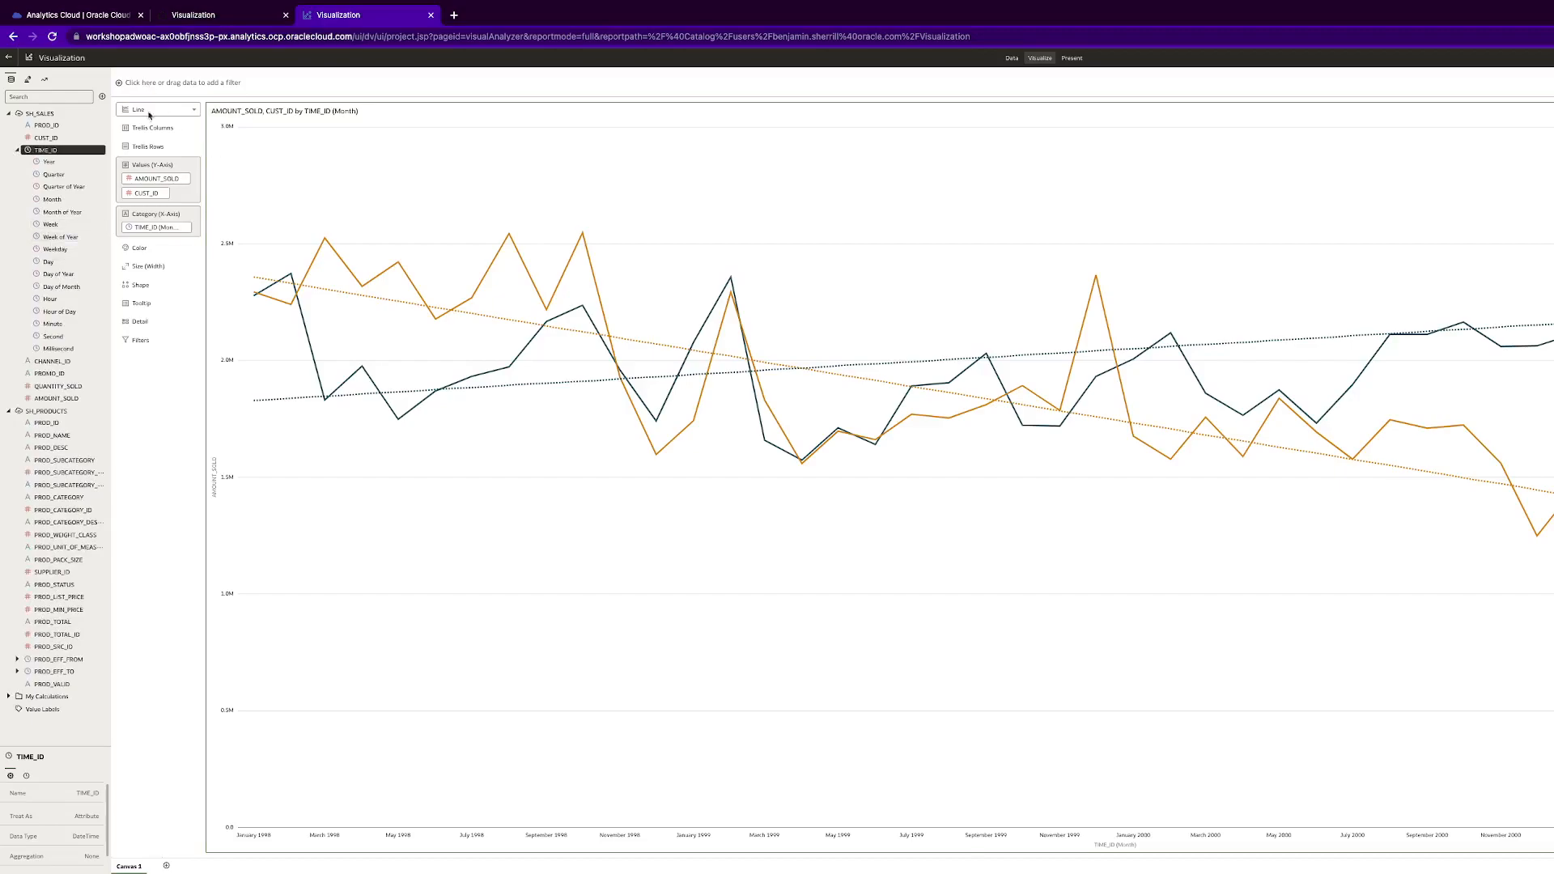
right_click(158, 228)
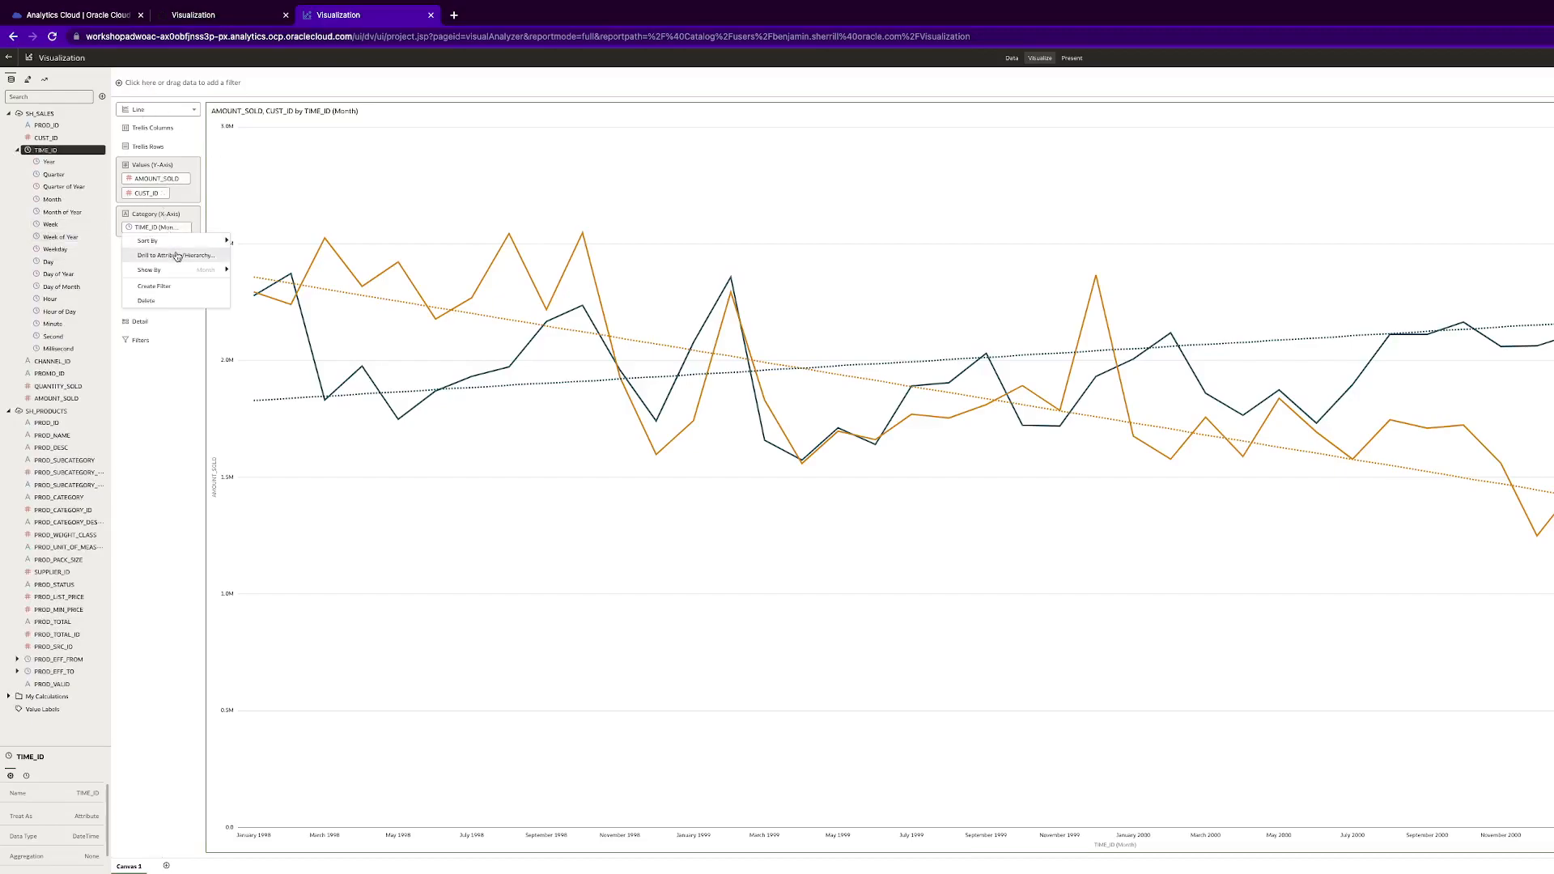
mouse_move(177, 277)
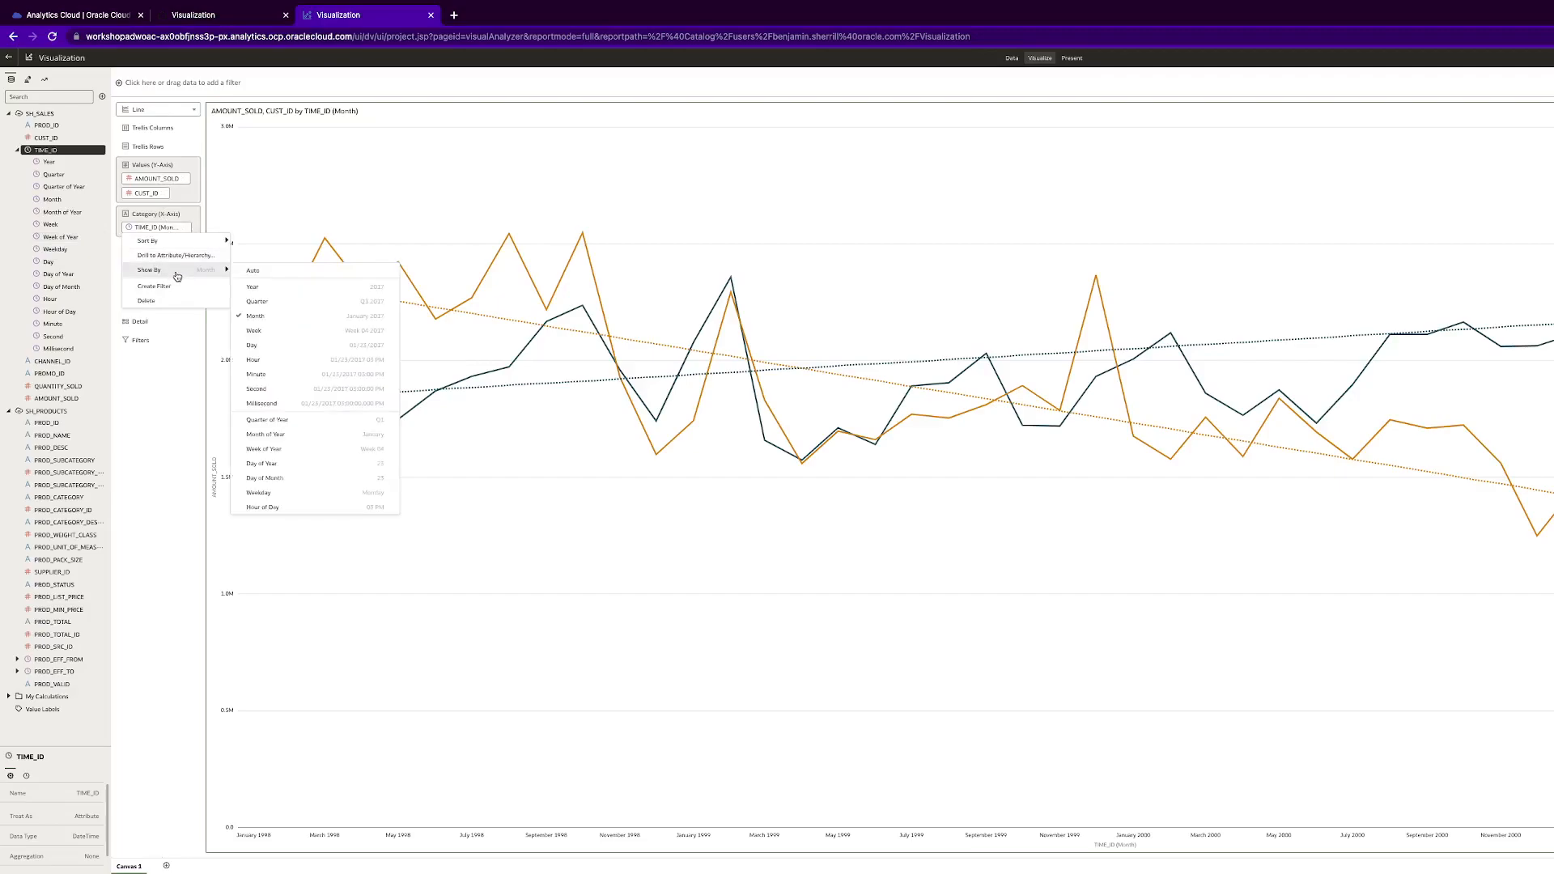
left_click(300, 303)
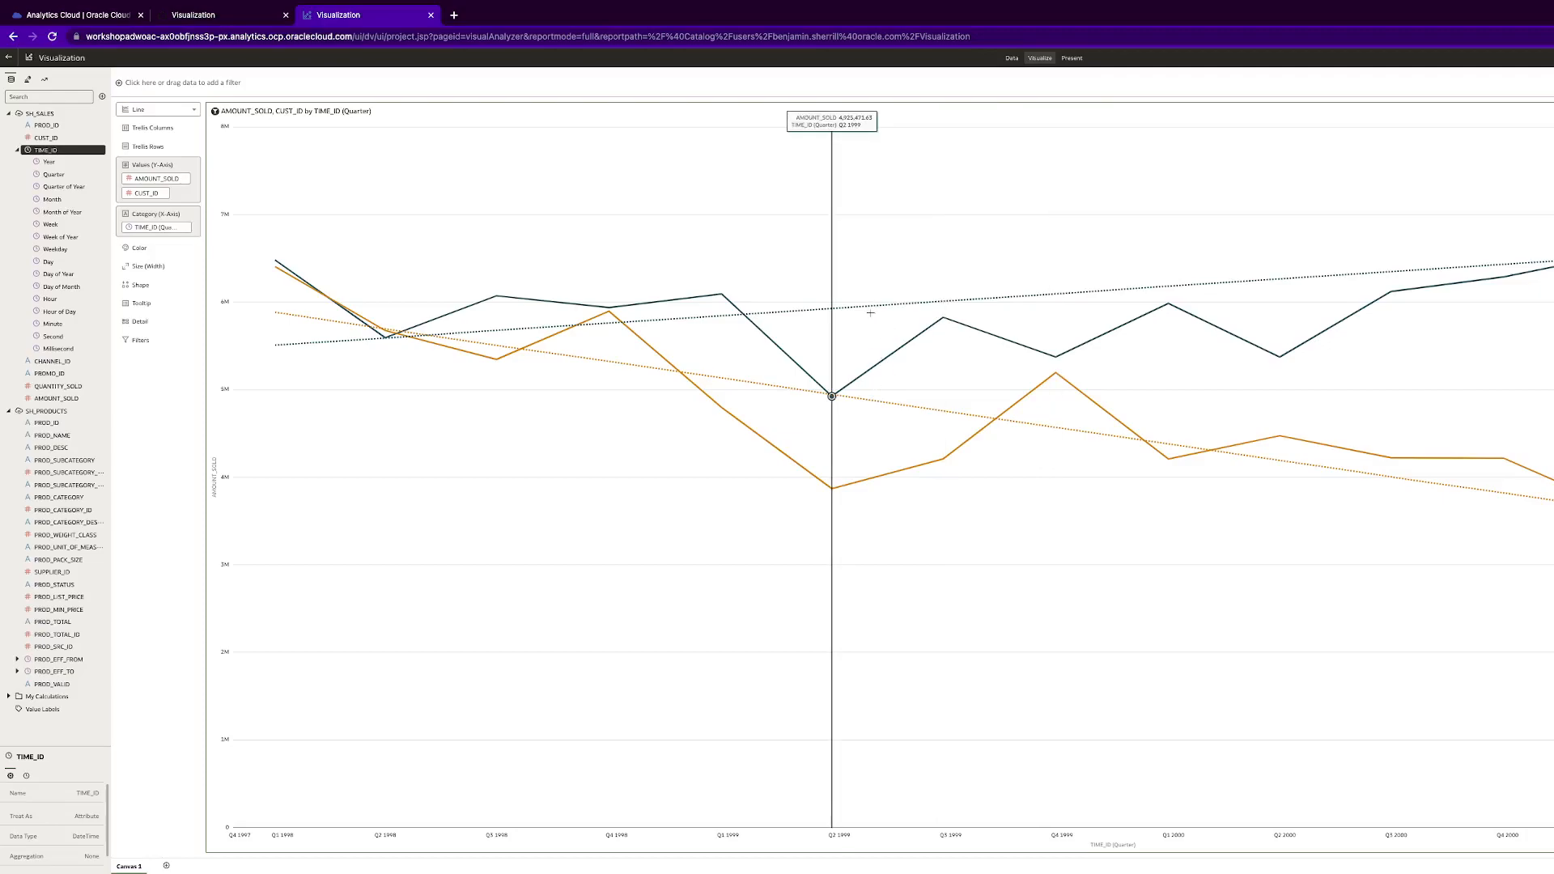
Step: Turn off the Trend statistic for the quarterly AMOUNT_SOLD and CUST_ID line chart
left_click(771, 279)
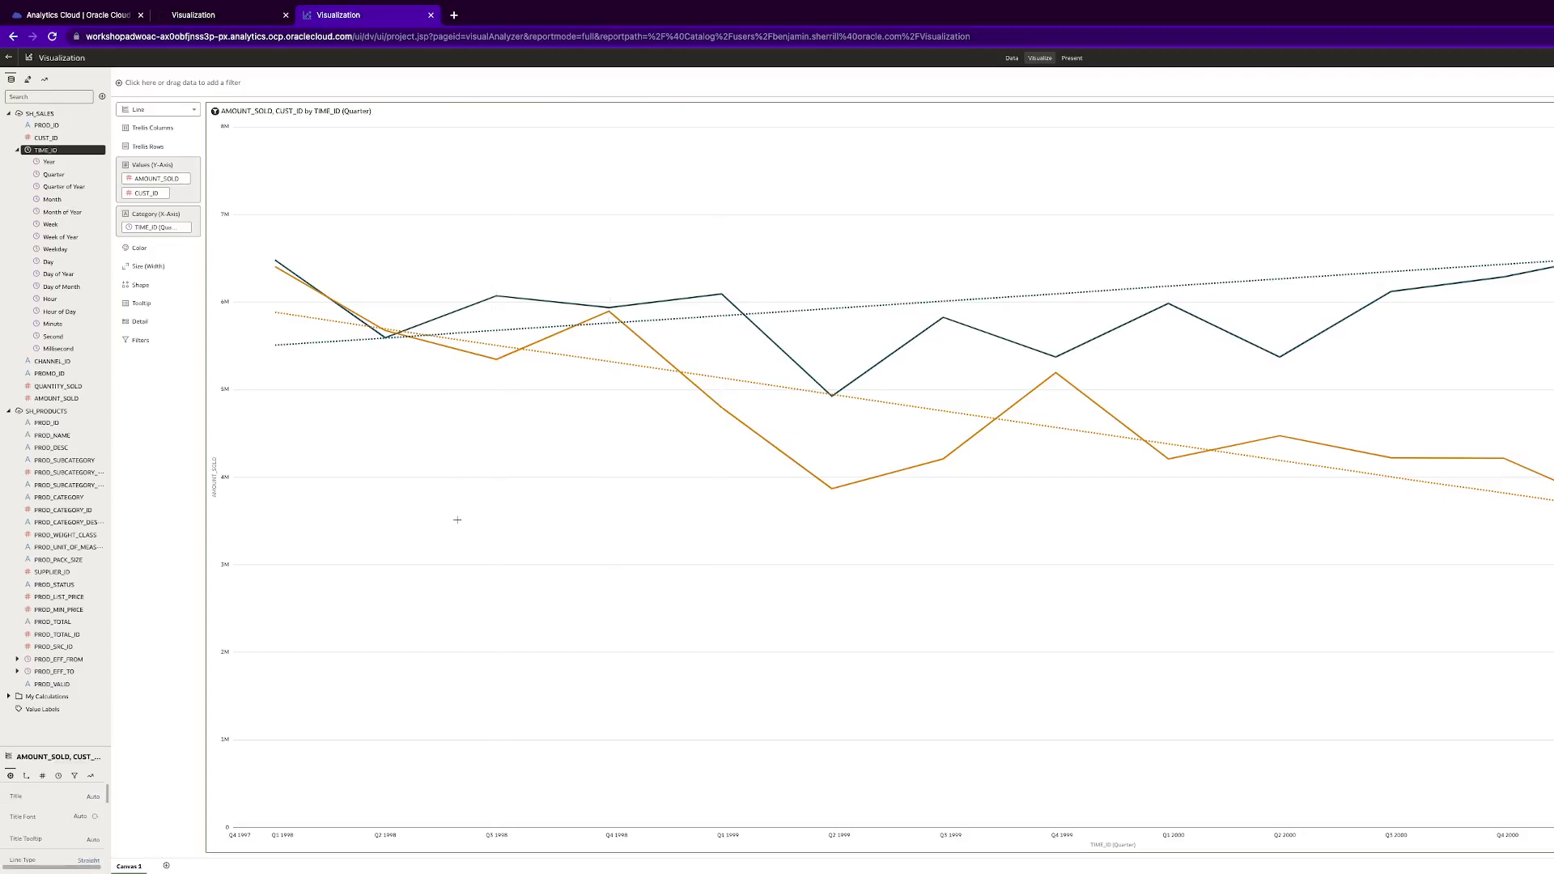
right_click(639, 263)
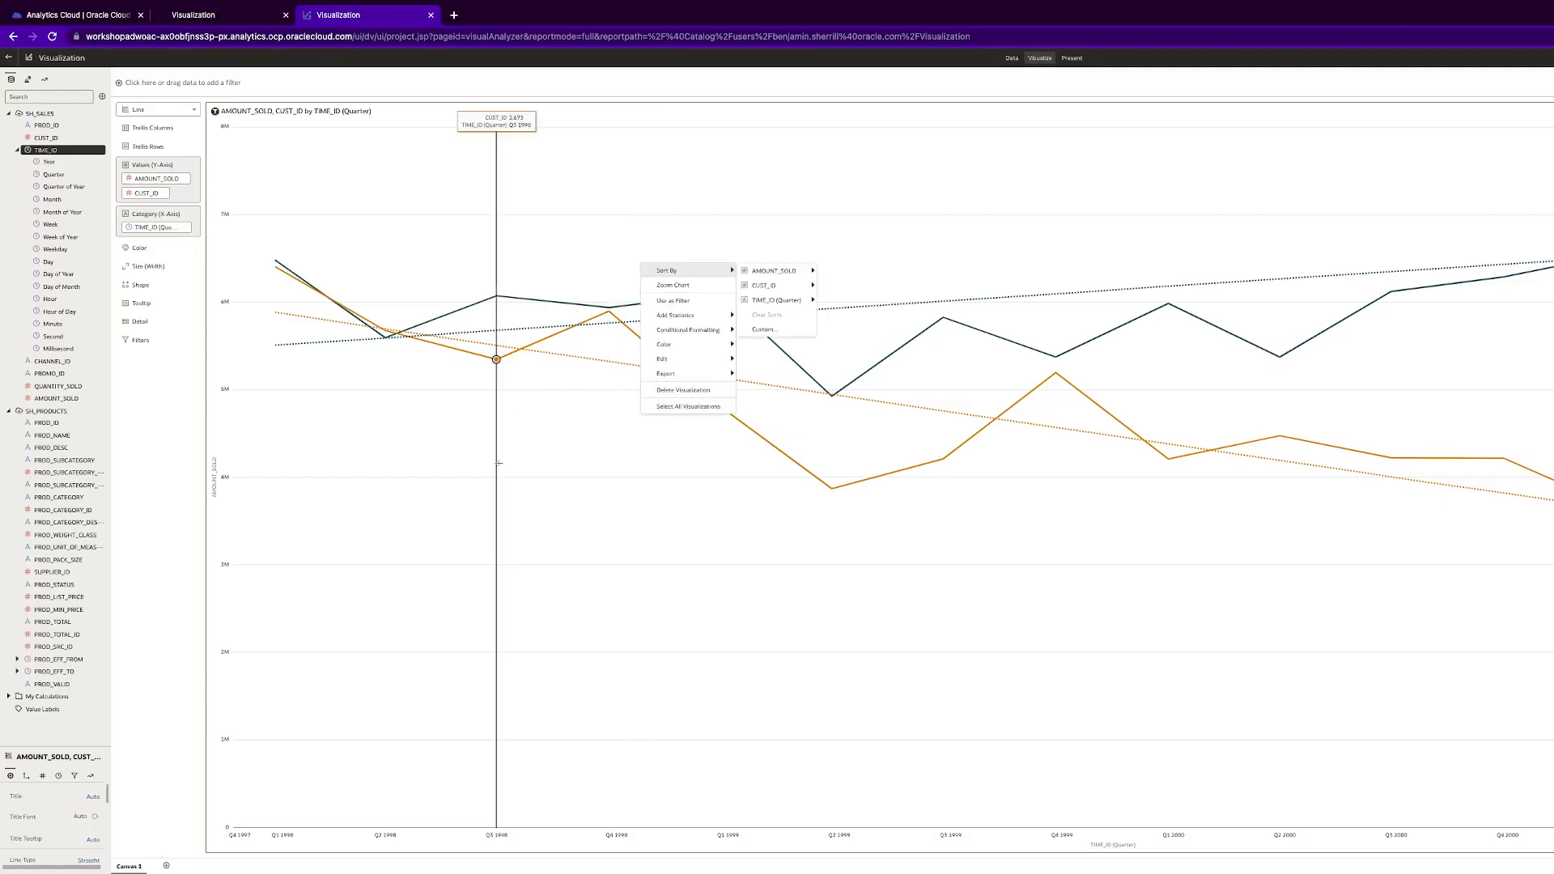
left_click(498, 466)
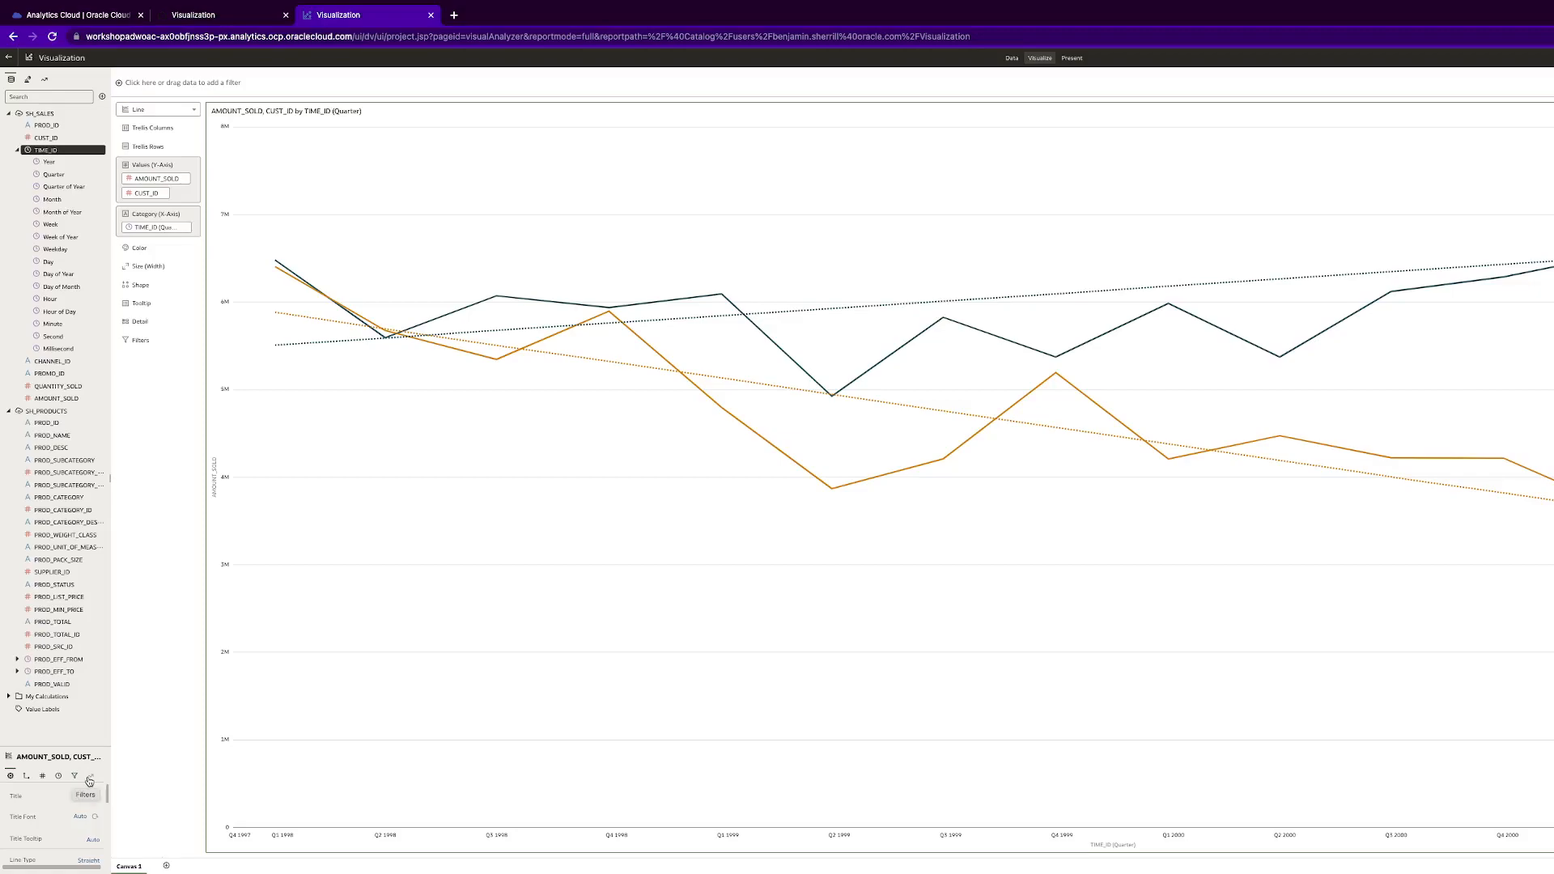
left_click(90, 777)
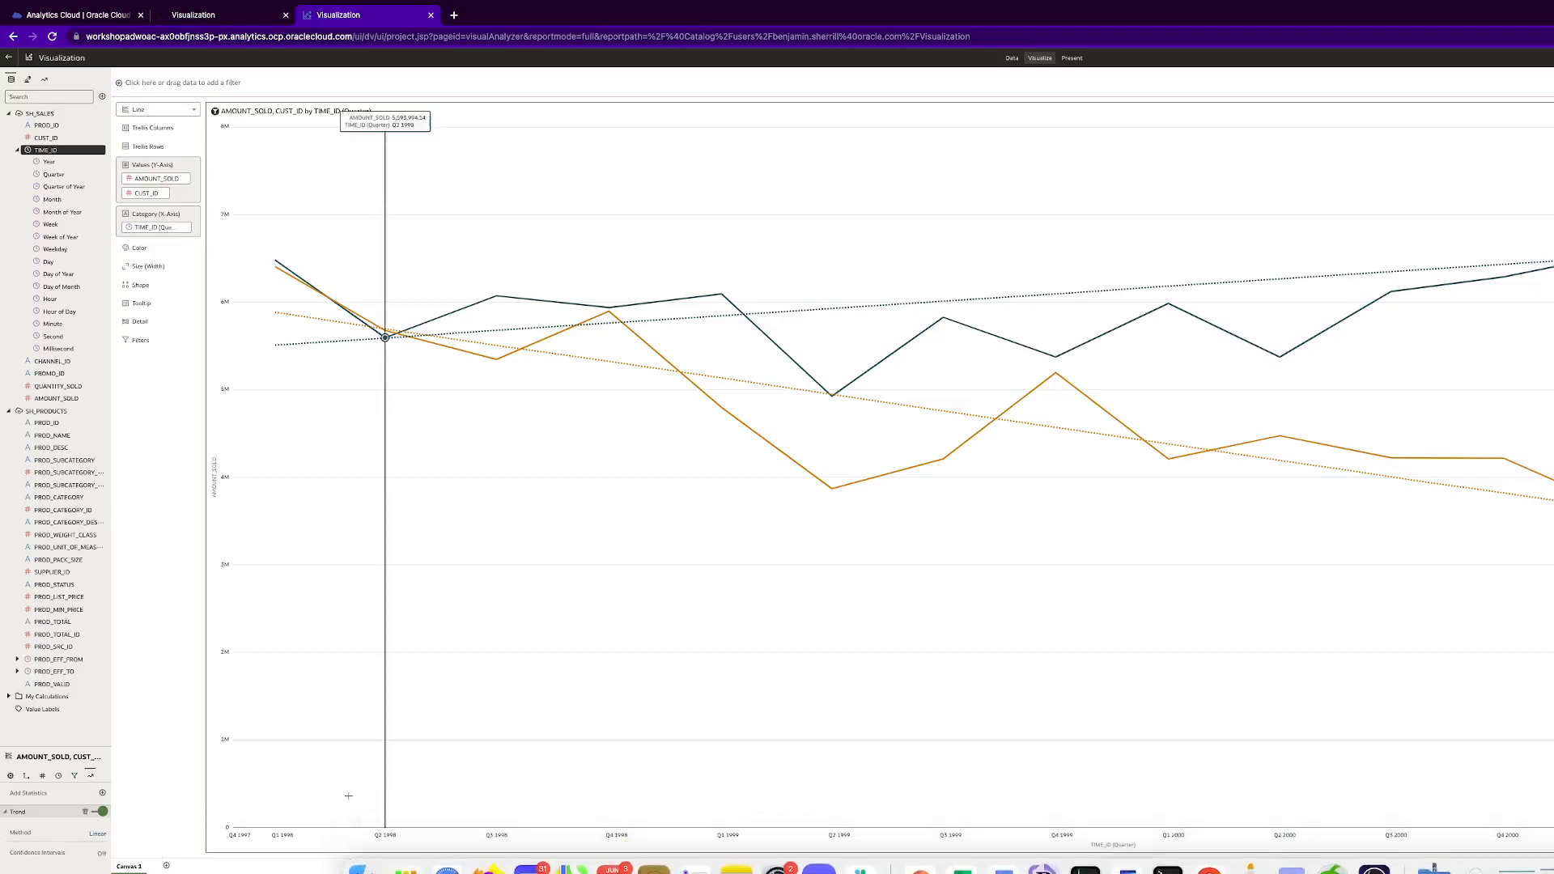
left_click(97, 833)
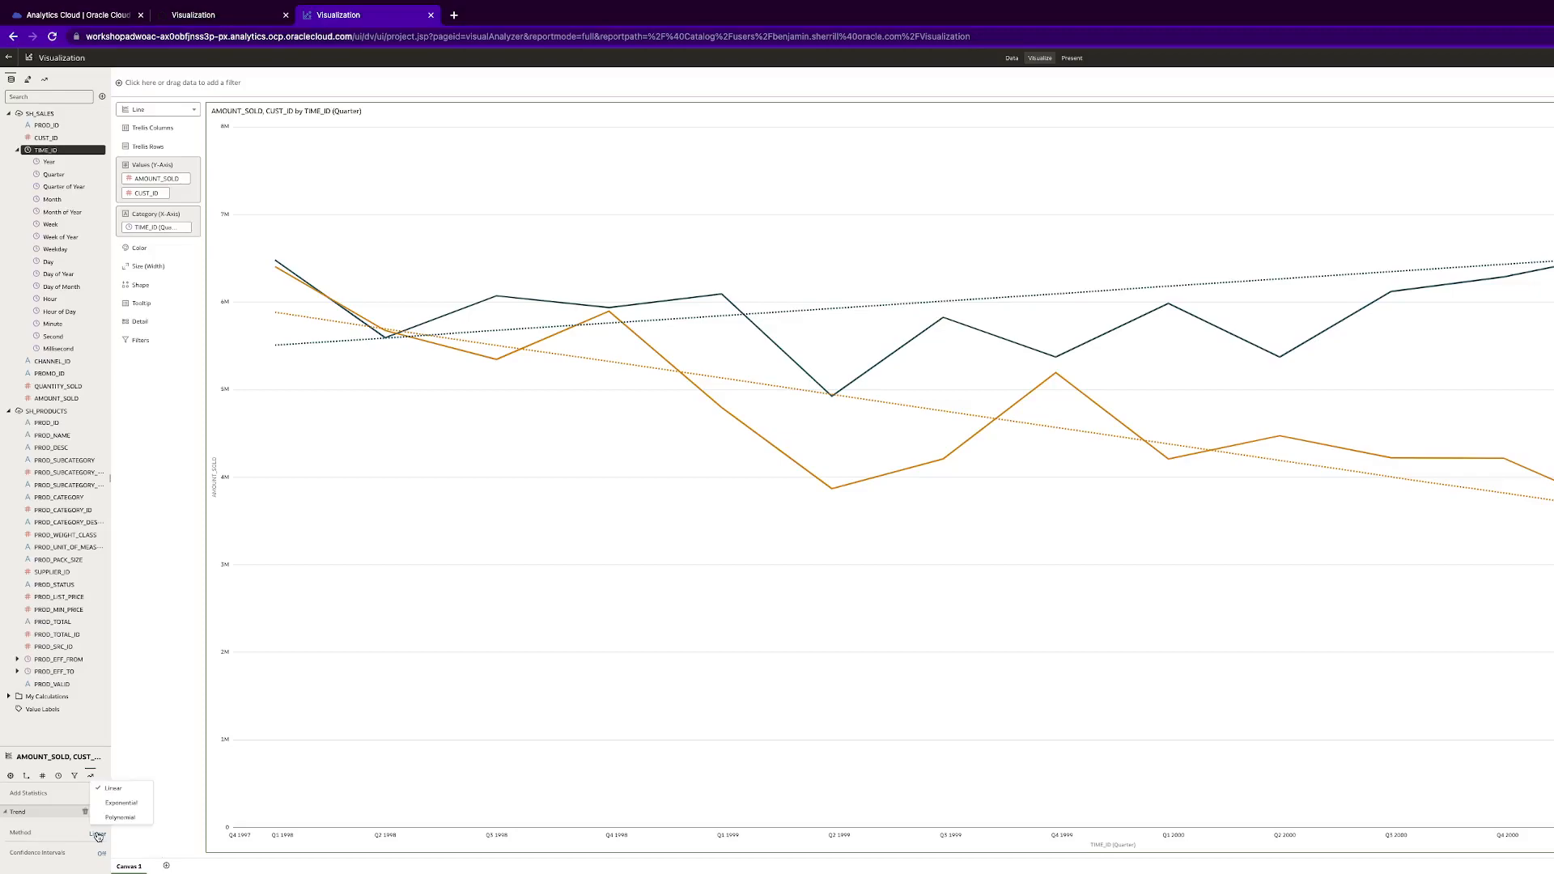
left_click(34, 831)
left_click(101, 811)
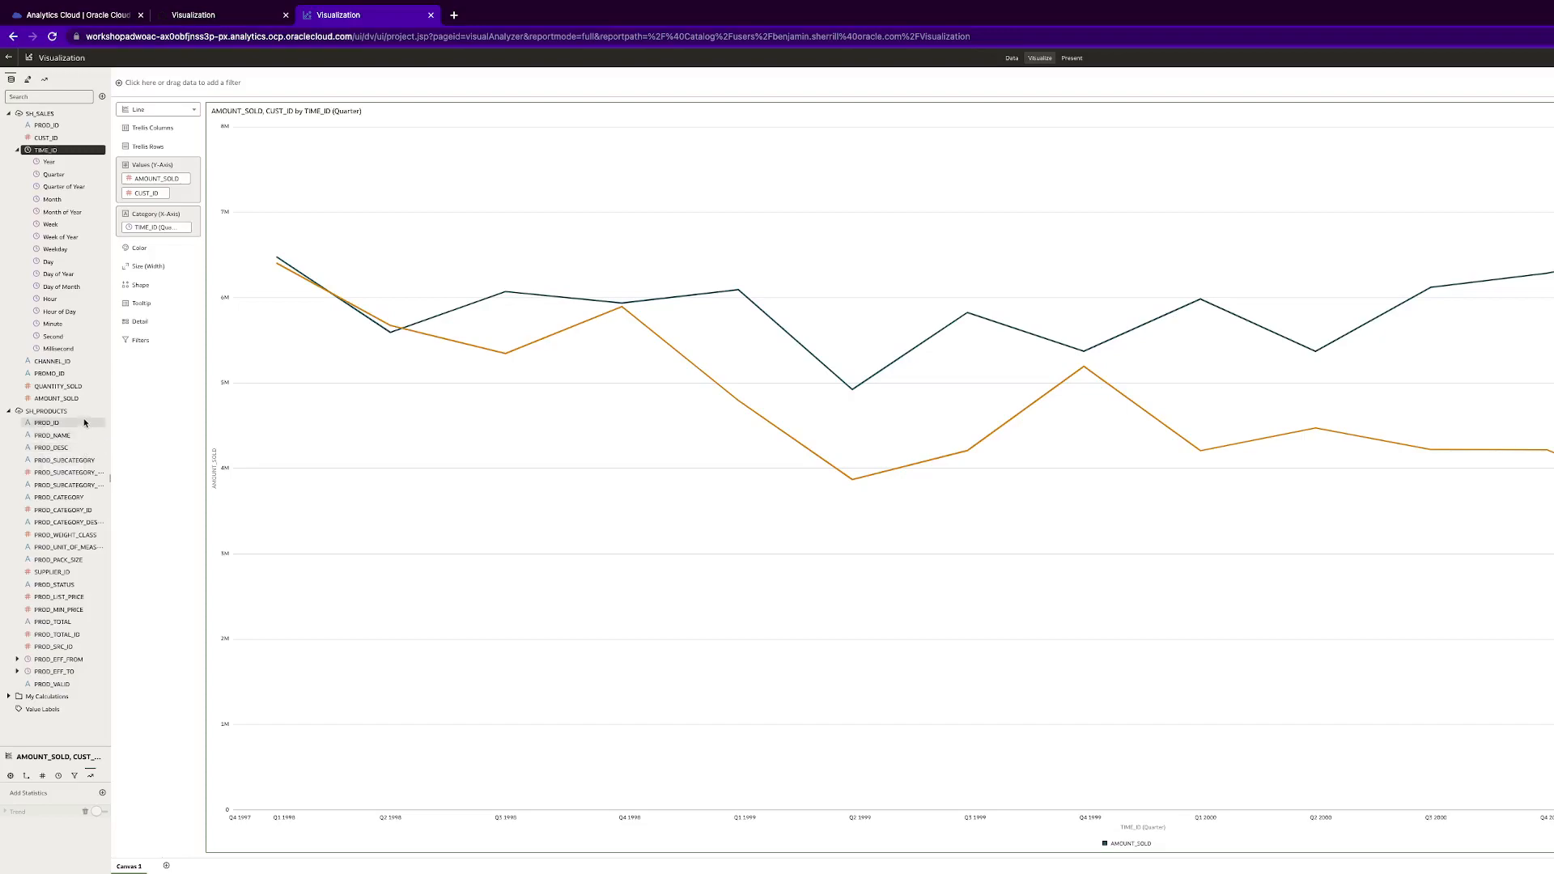
Step: Split the chart into trellis columns by PROD_CATEGORY and display AMOUNT_SOLD as red bars, keeping CUST_ID as a line
left_click(81, 498)
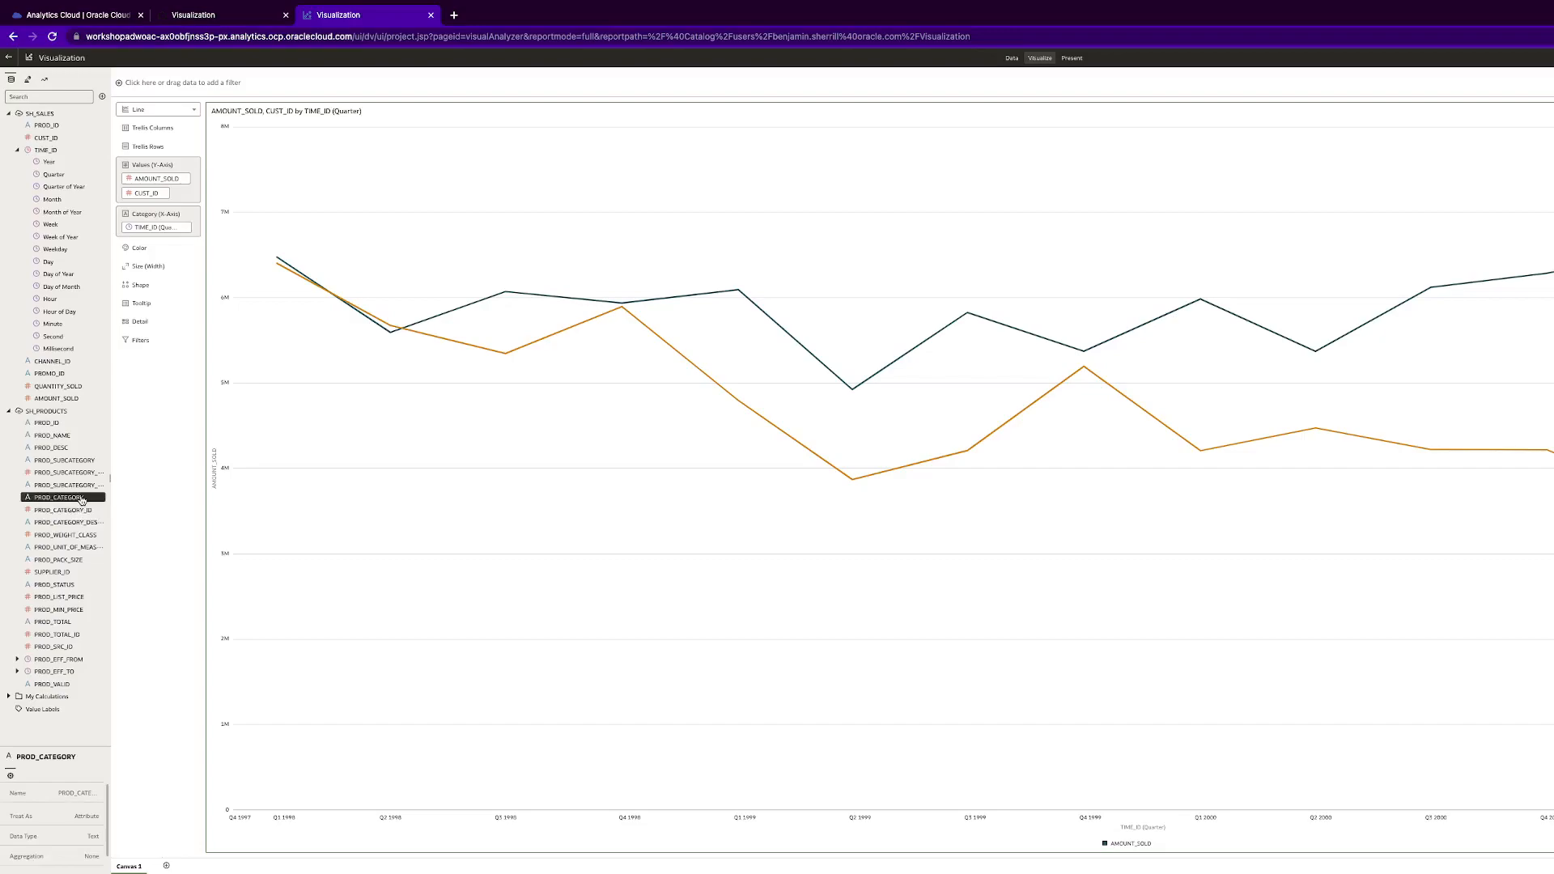
left_click_drag(82, 500, 165, 131)
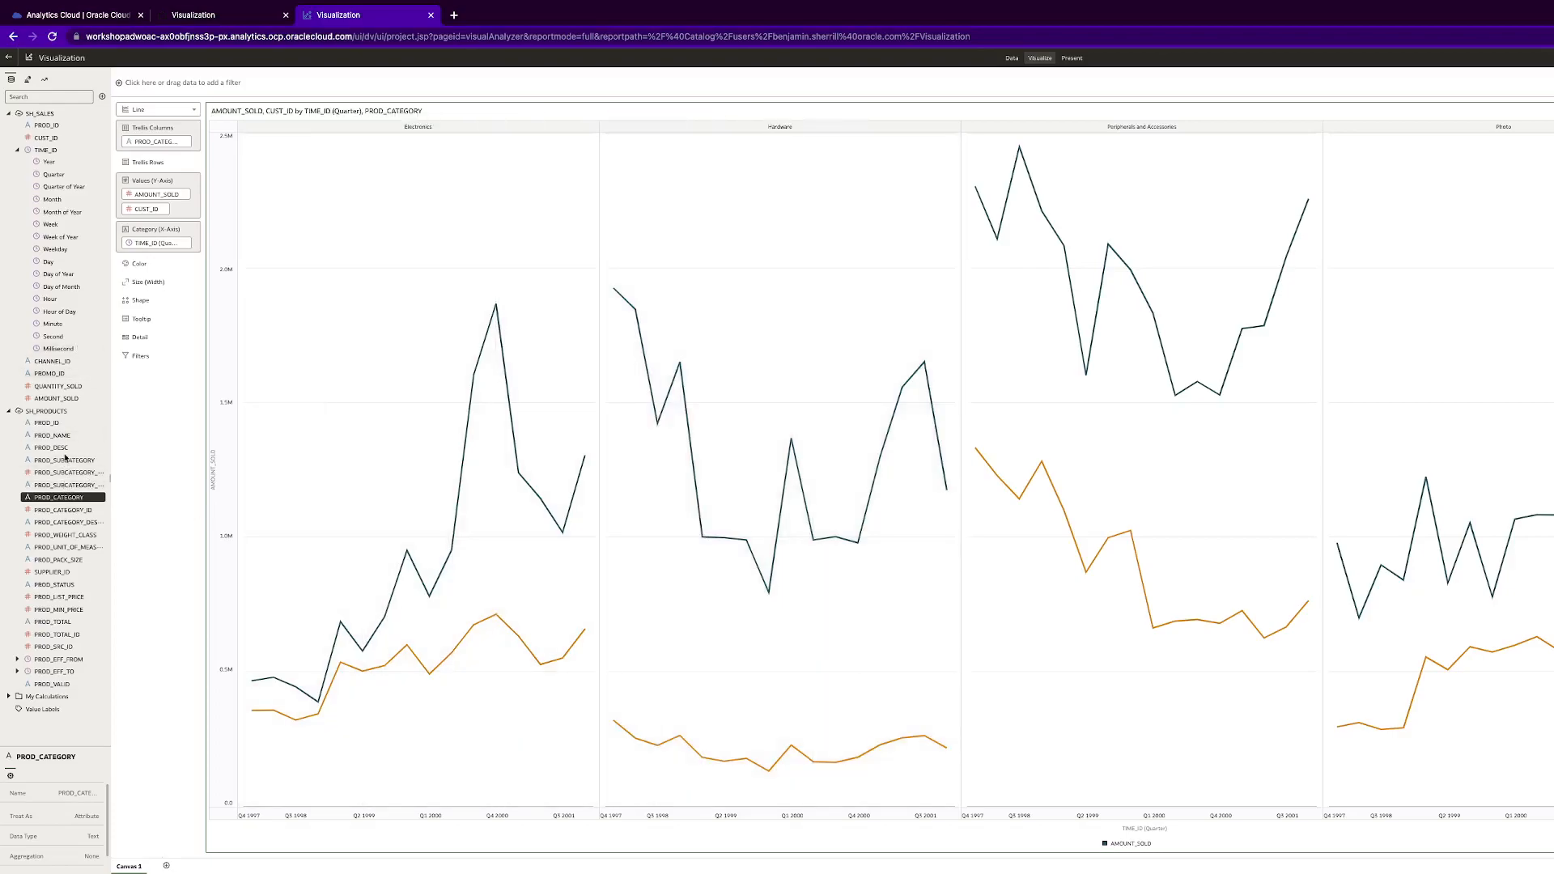
left_click(74, 398)
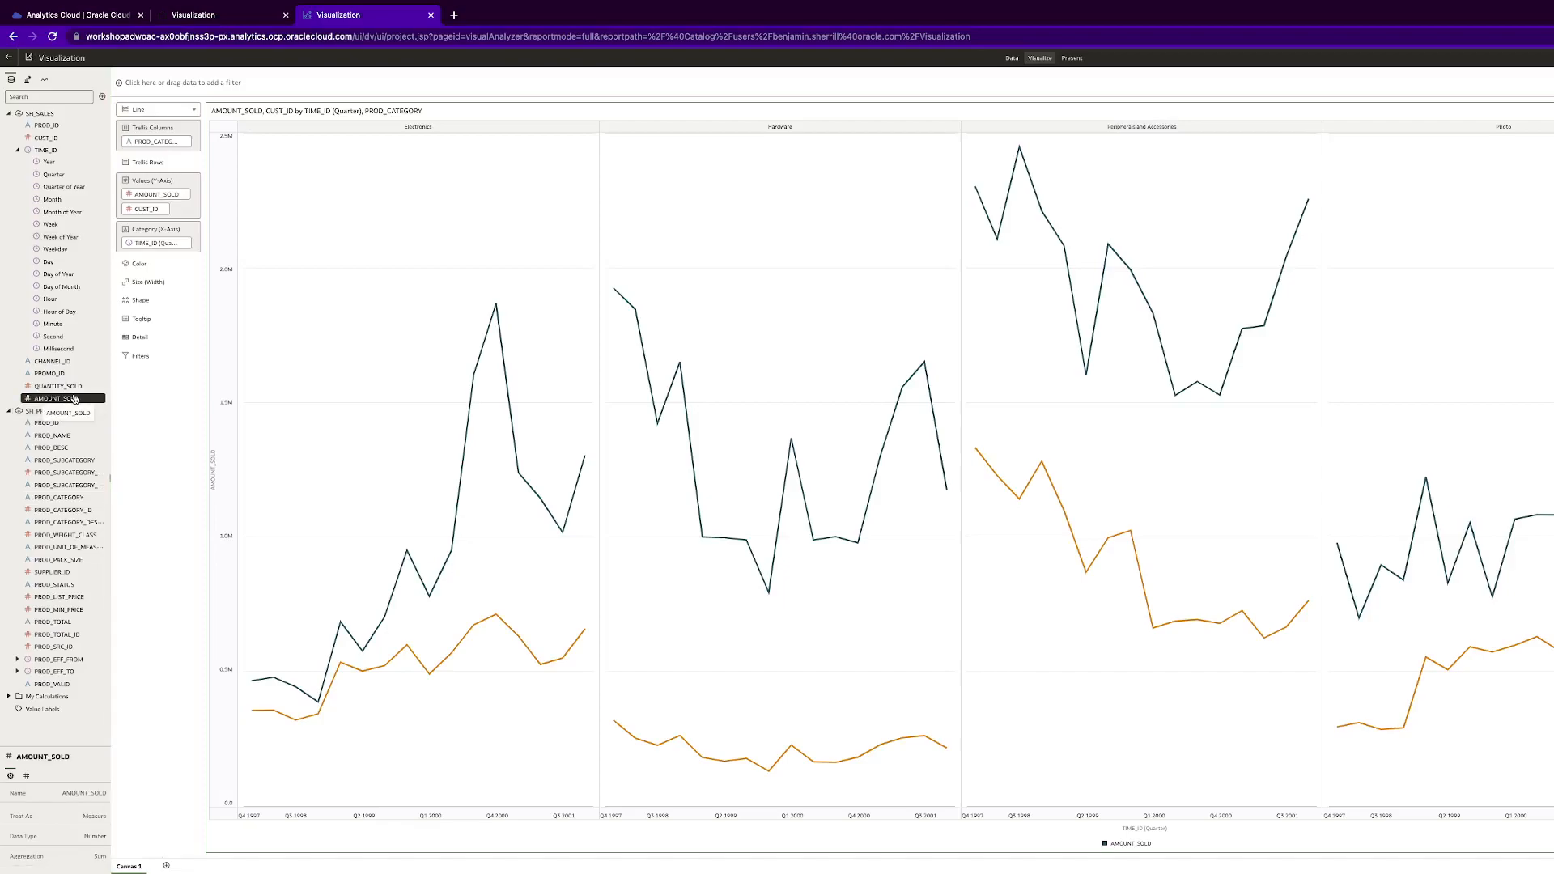
right_click(158, 195)
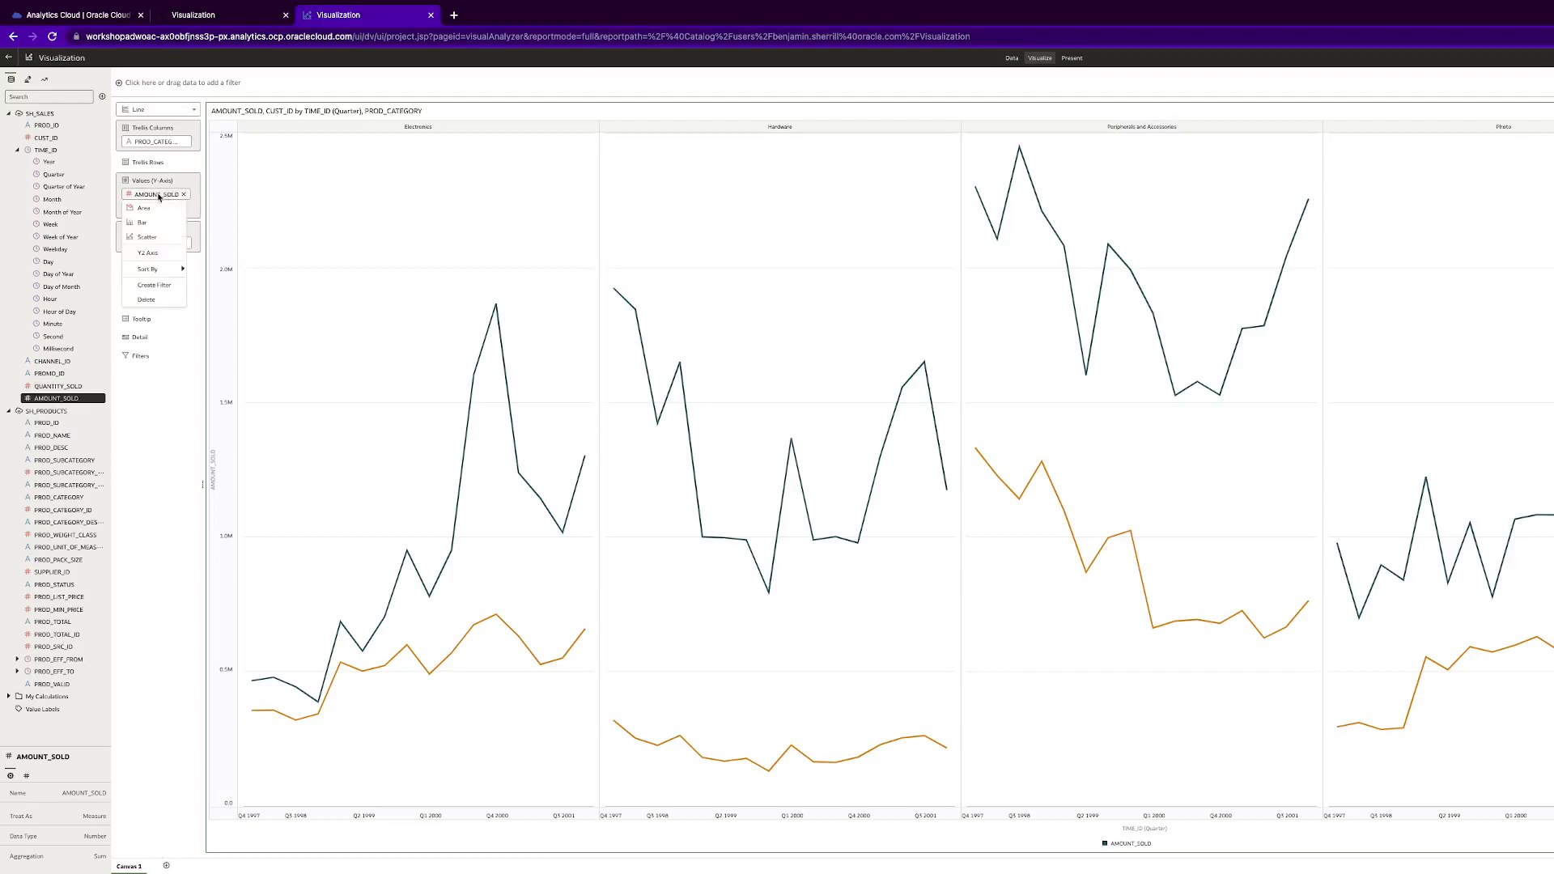
key("Escape")
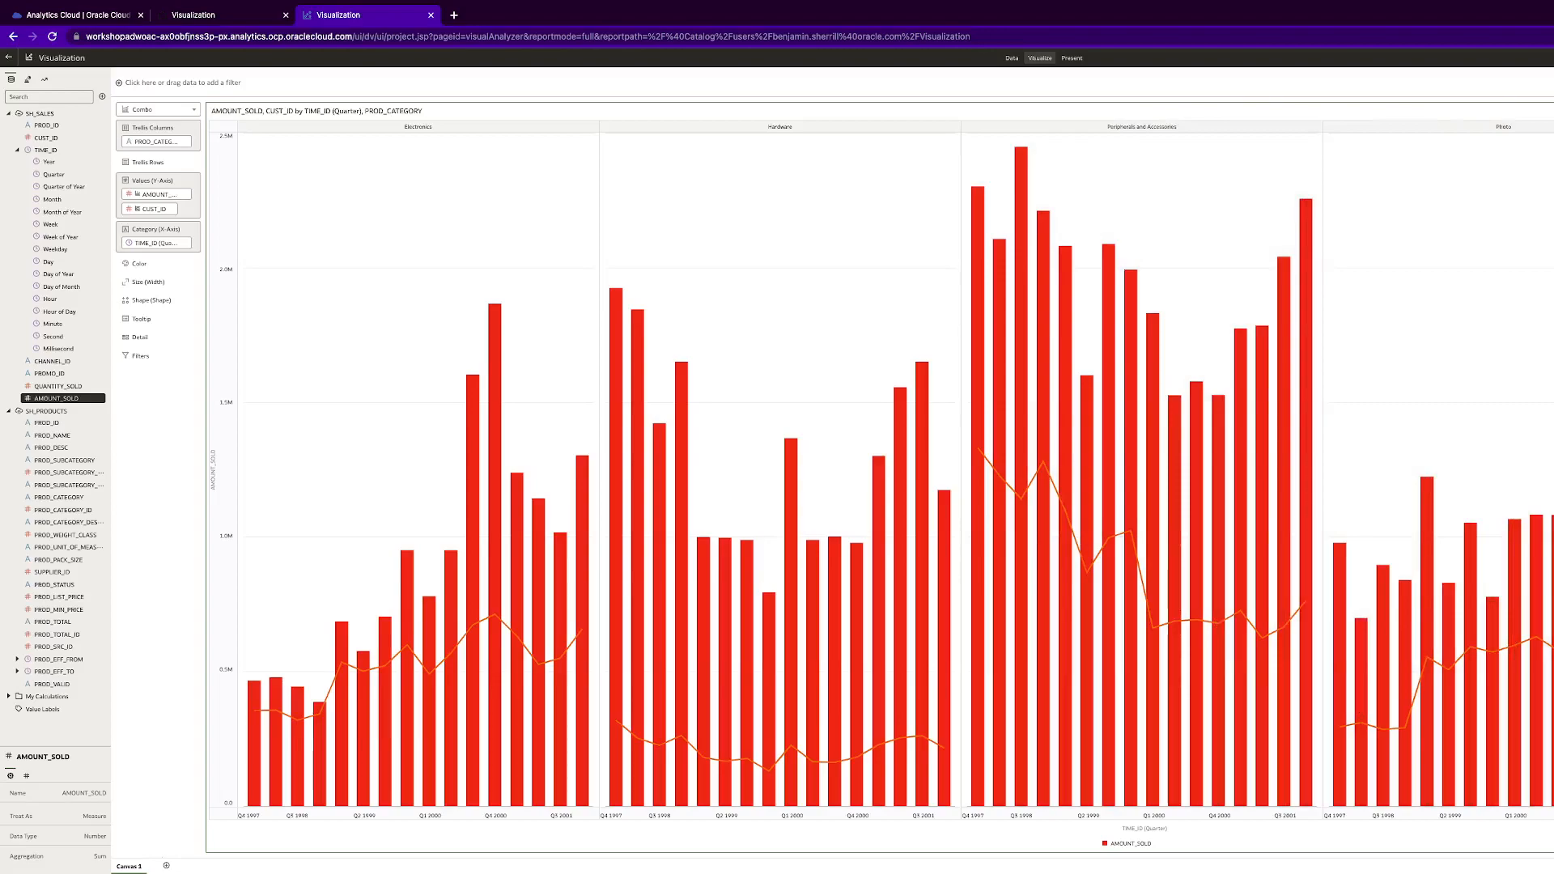
Step: Save the workbook and export the active canvas as a Powerpoint (pptx) file named Visualization, widescreen 16:9 and landscape
key("ctrl+s")
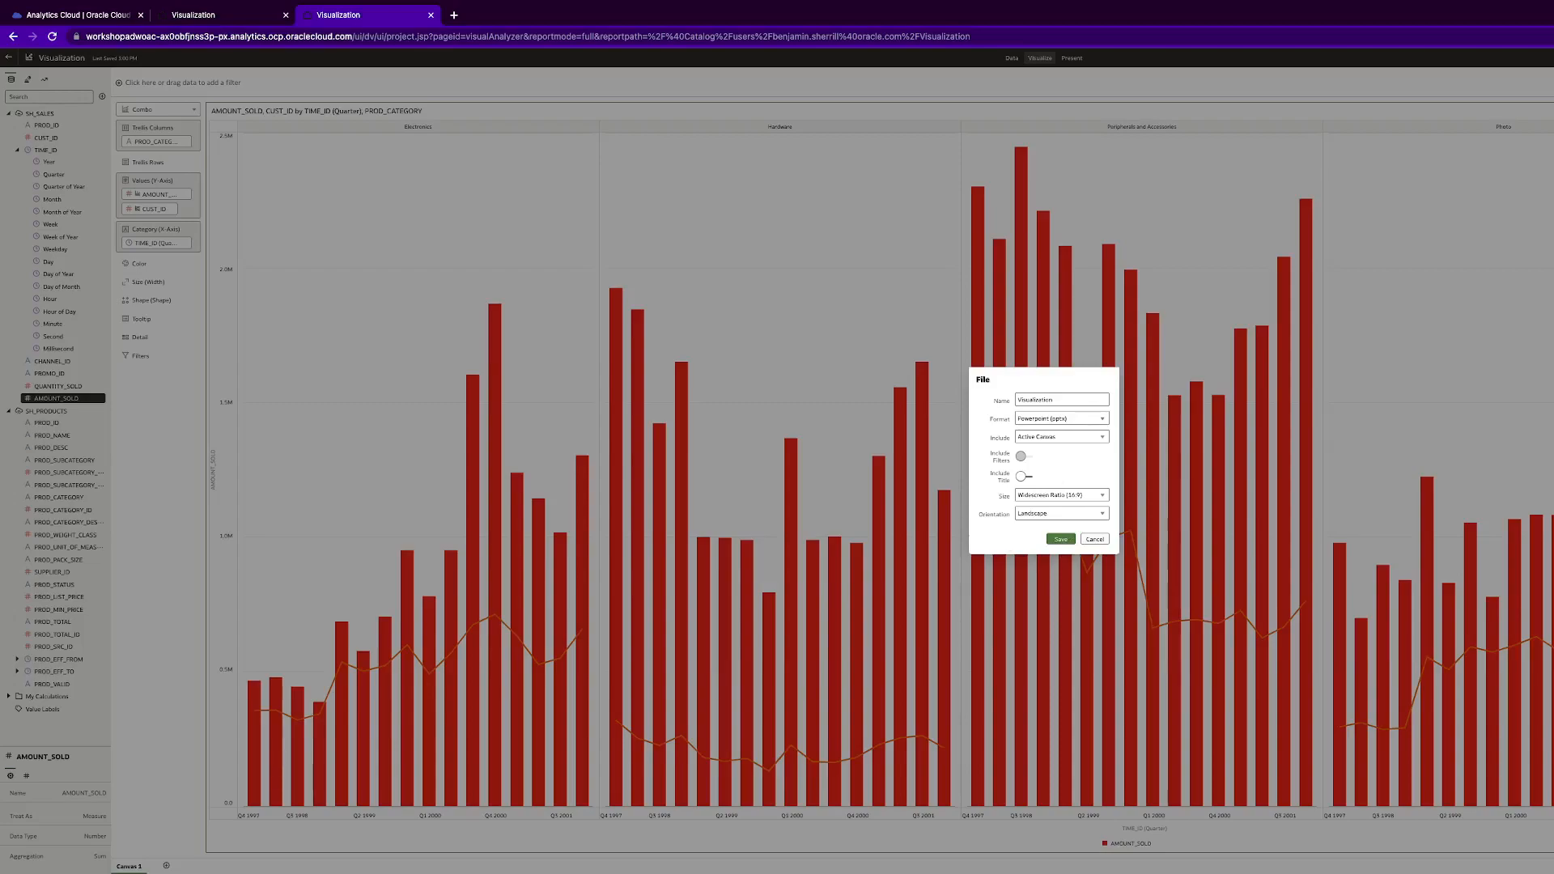
left_click(1065, 541)
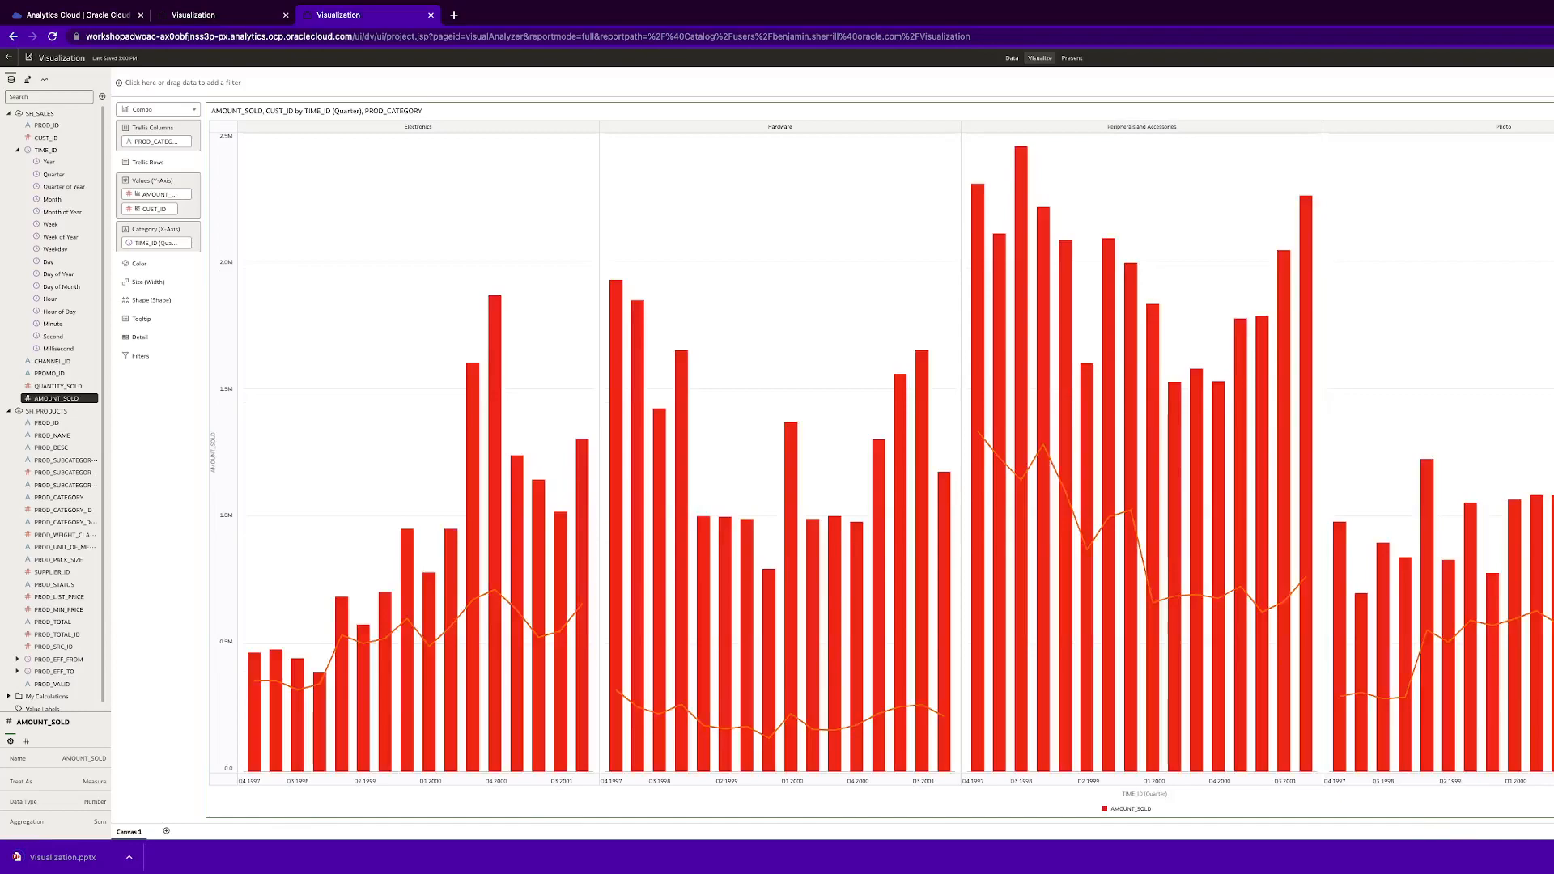
mouse_move(1068, 675)
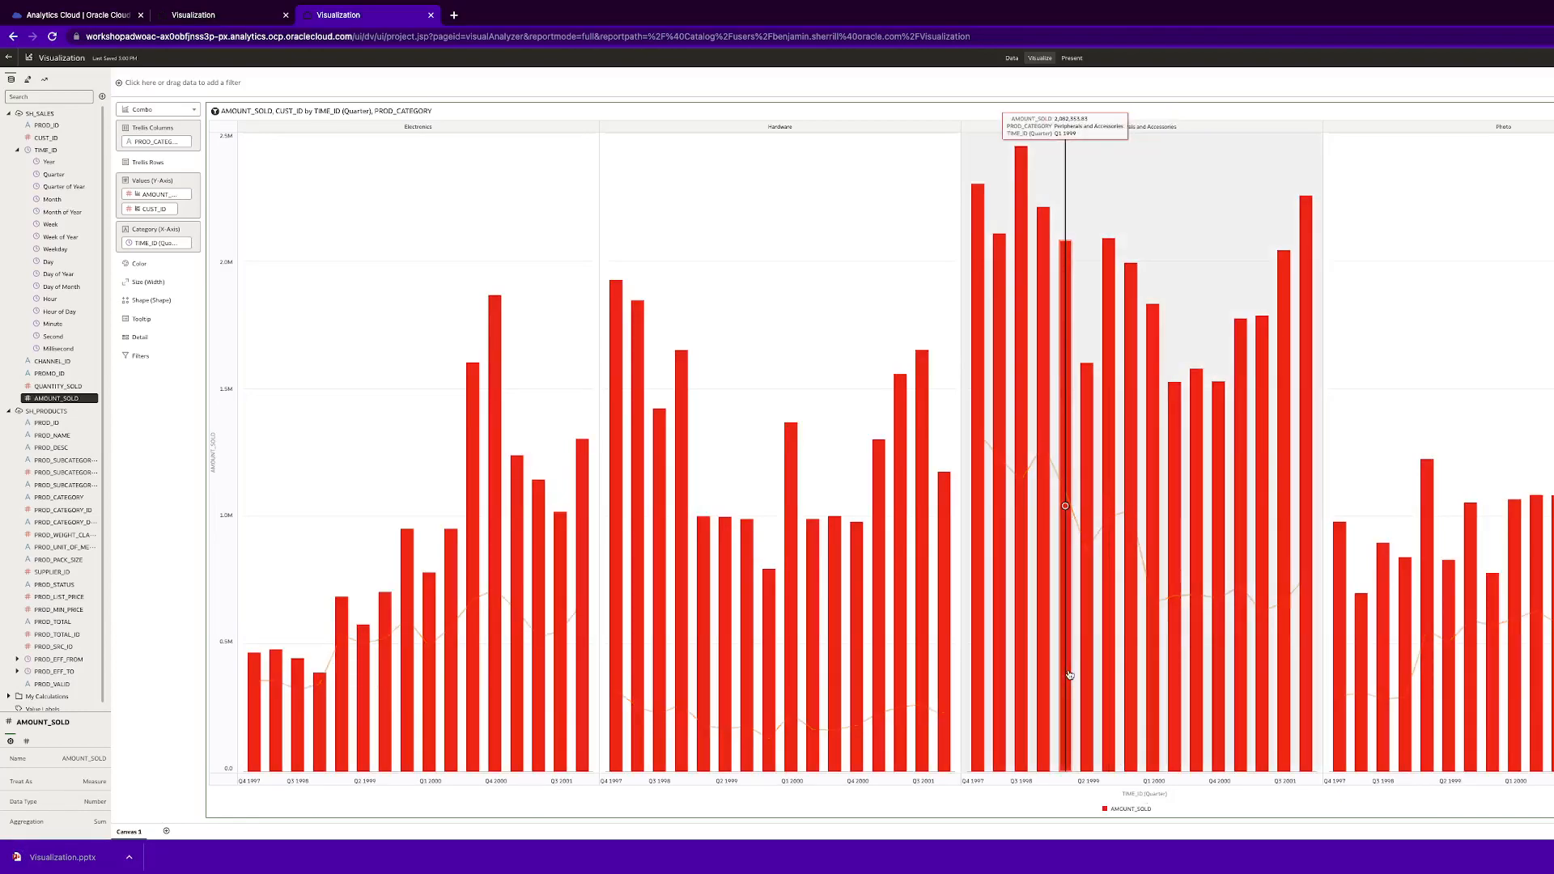